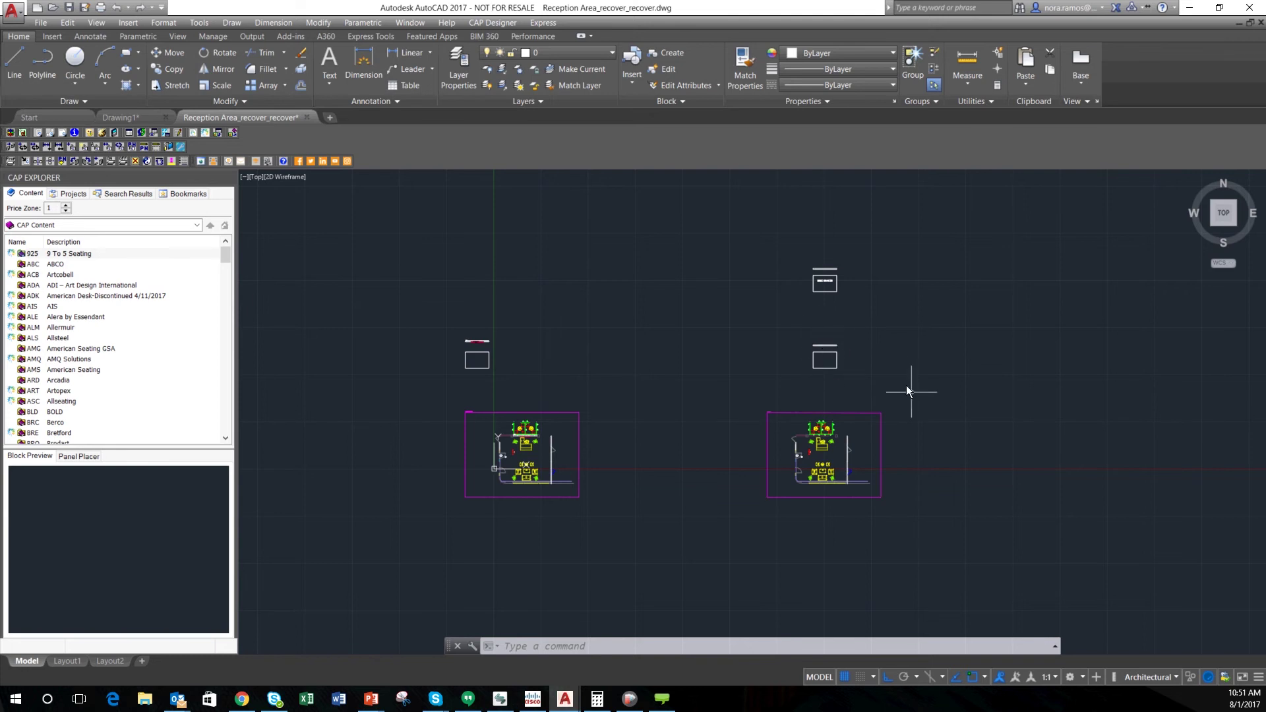
Start multiline text inside the empty rectangle of the right-hand panel, with Avant Garde font, 1' height and bold formatting.
scroll(826, 362, "up", 8)
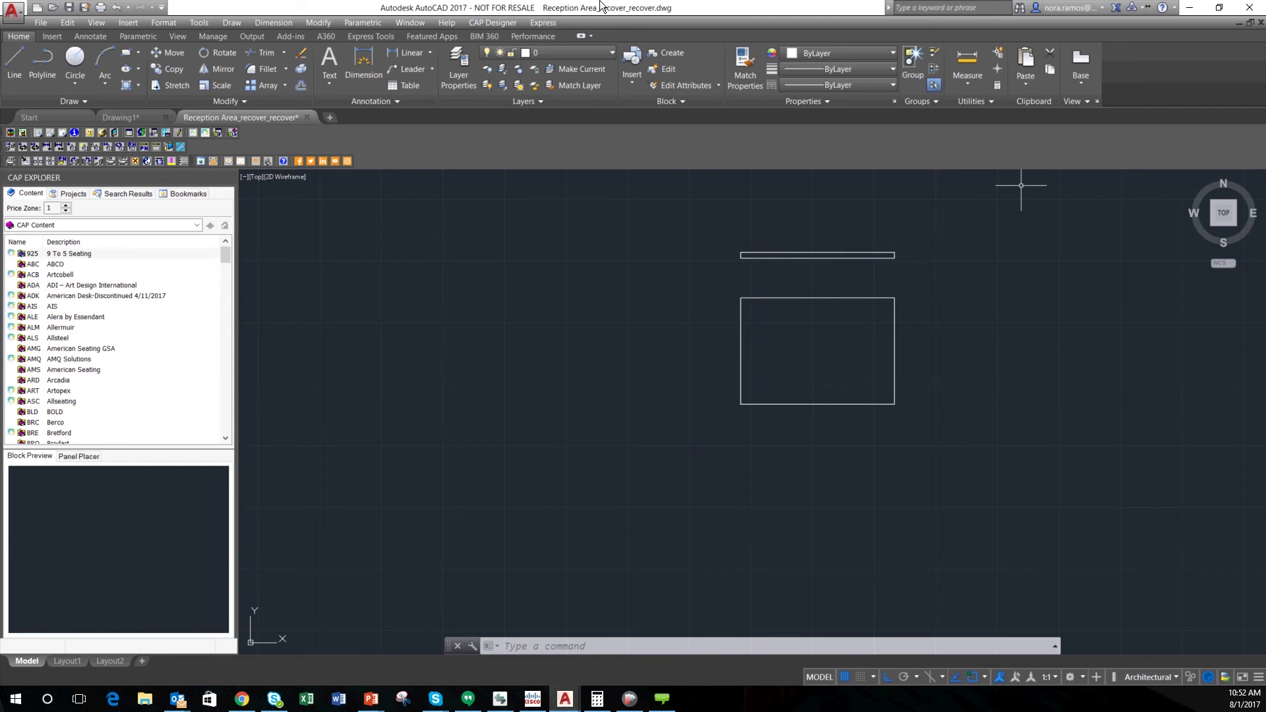
left_click(756, 320)
left_click(887, 342)
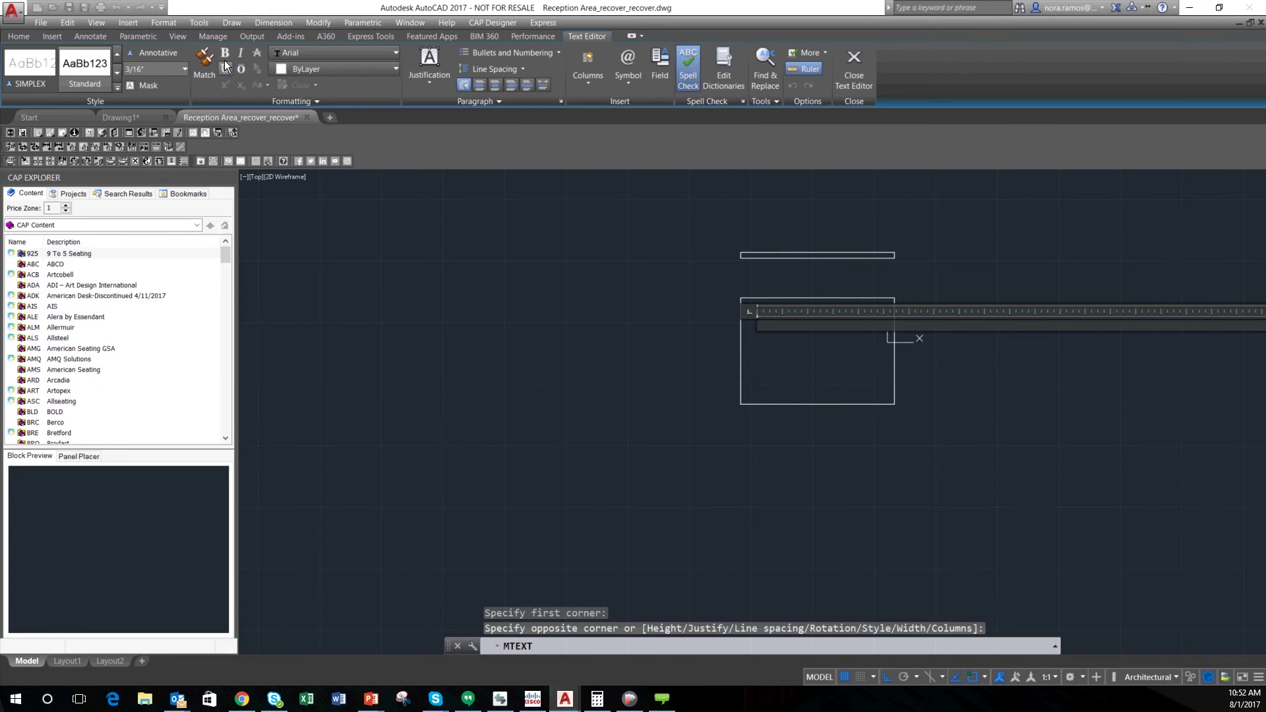
left_click(323, 52)
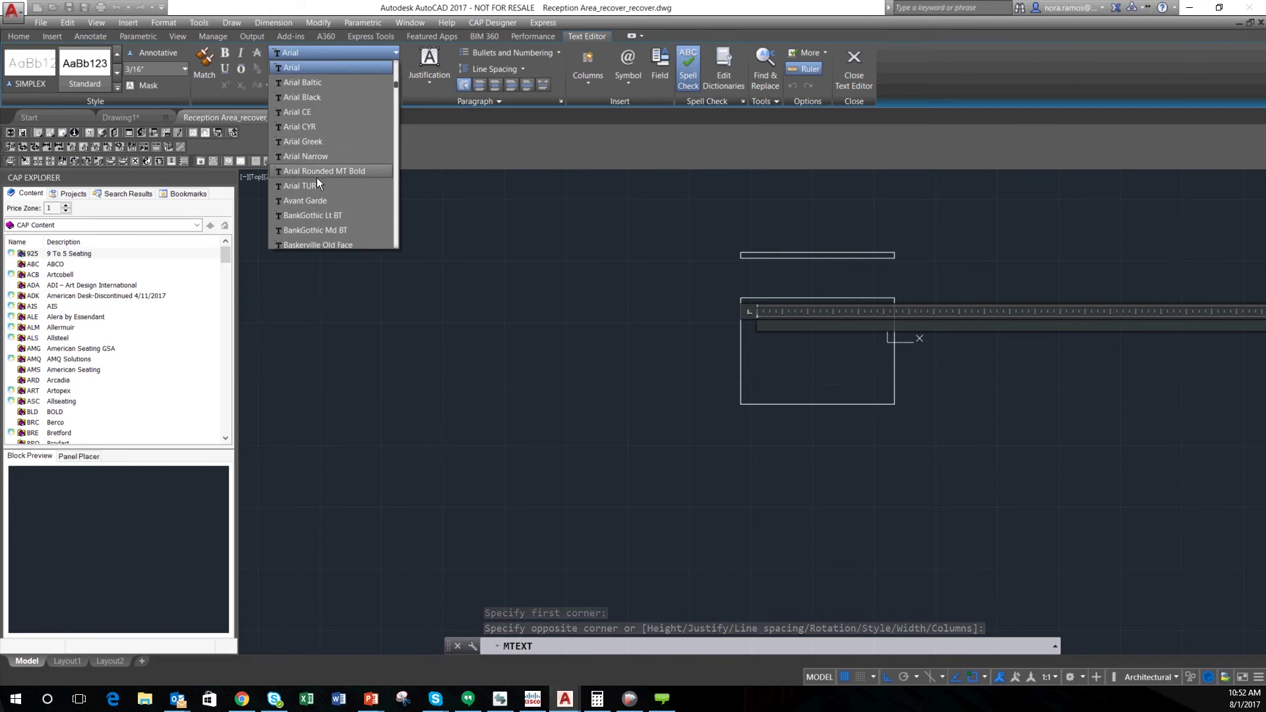
left_click(321, 202)
type("1'")
key("Return")
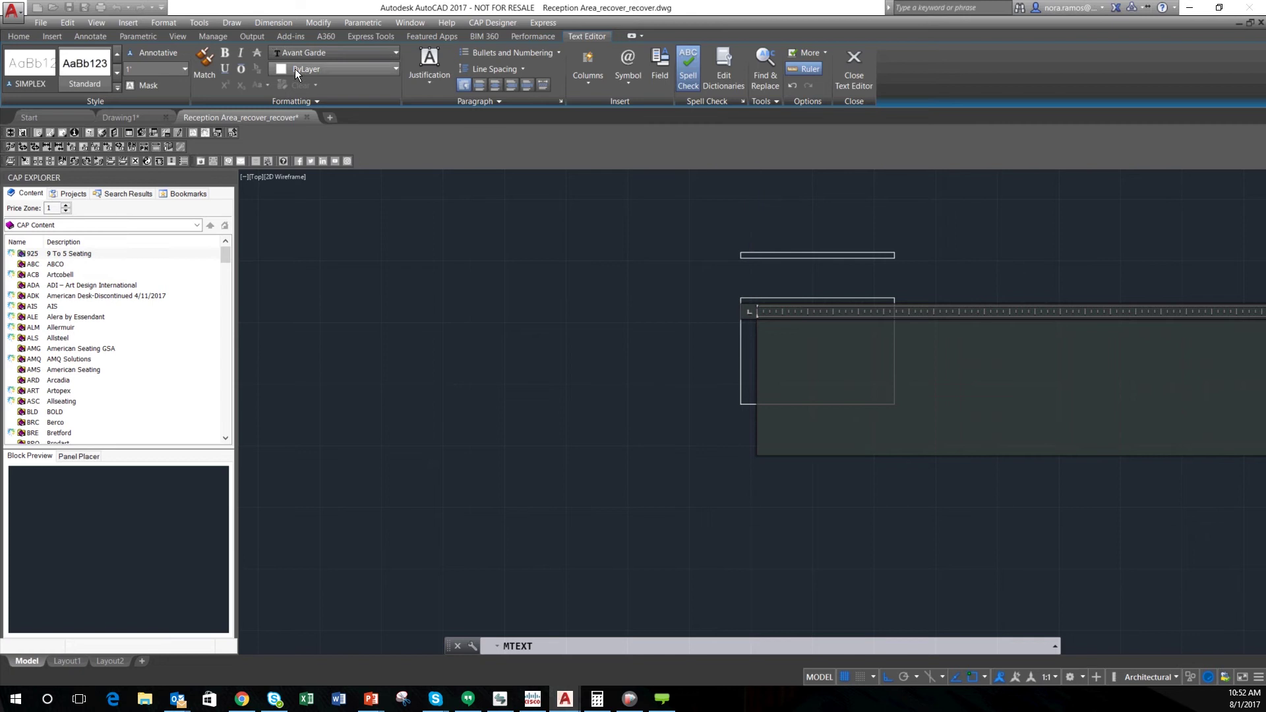
left_click(223, 57)
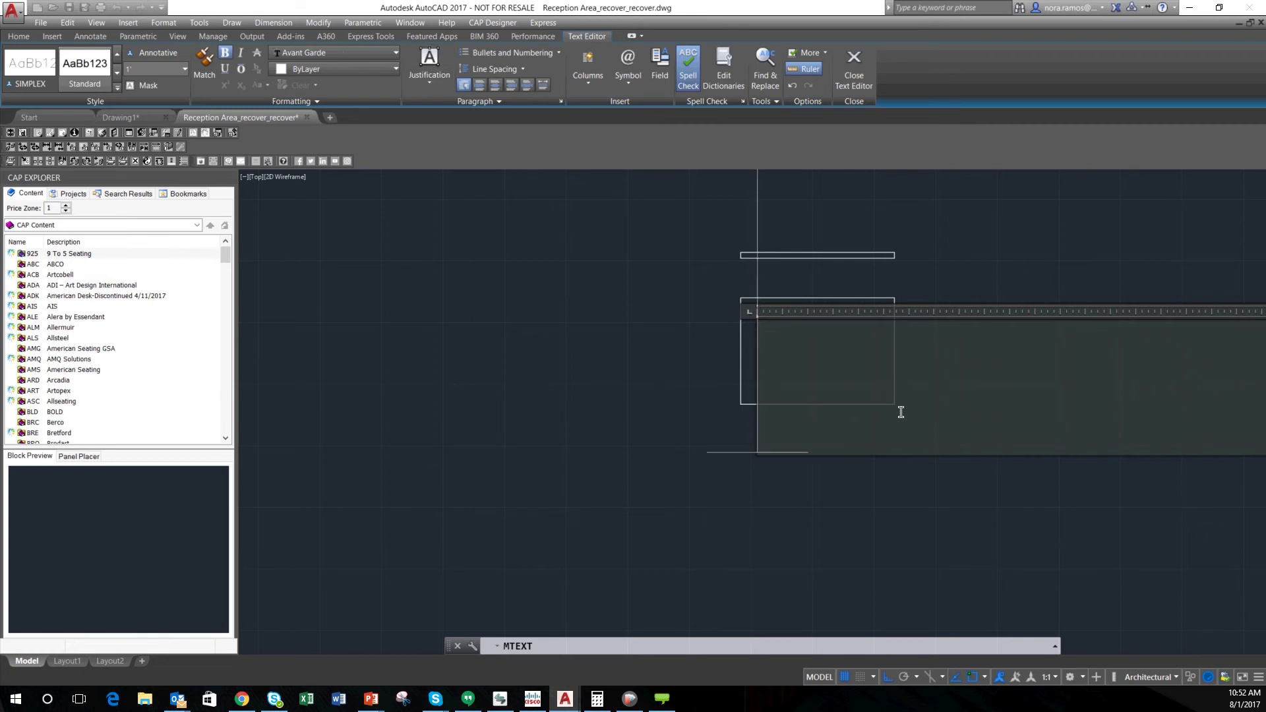
Enter the text "2020 SPACES" and close the text editor.
type("202")
key("BackSpace")
type("SPACES")
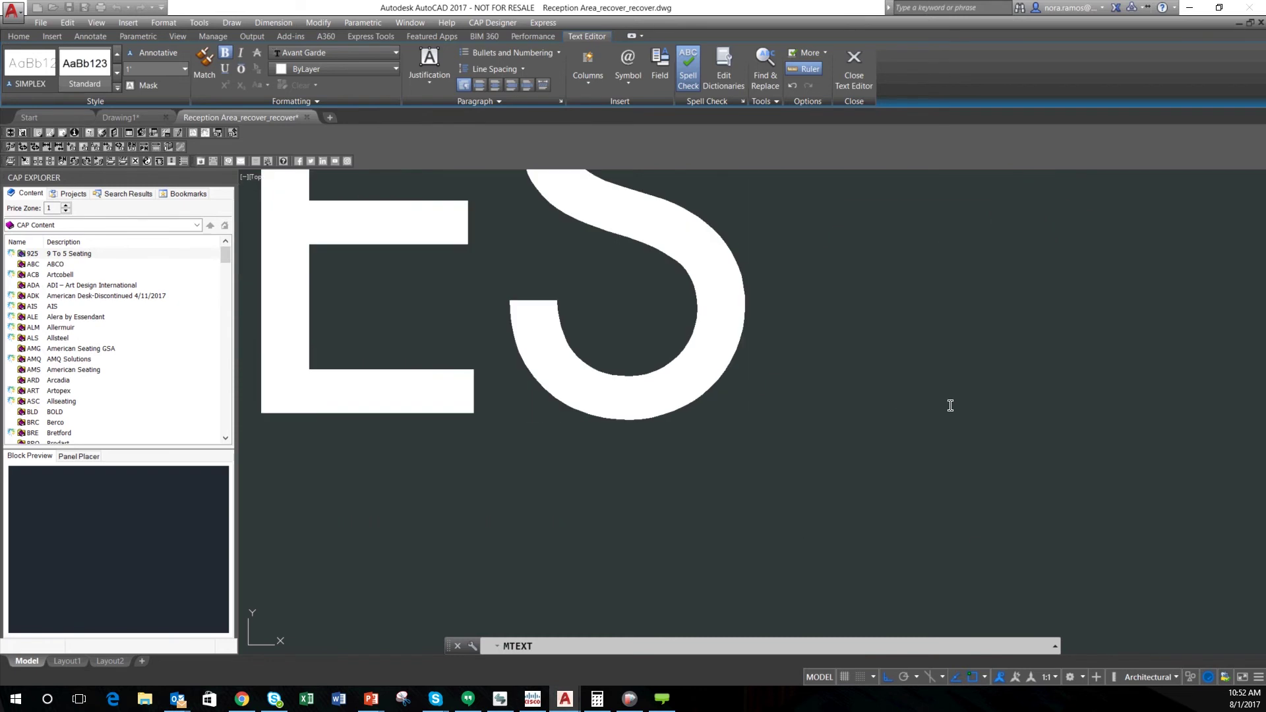
scroll(901, 412, "down", 5)
key("Escape")
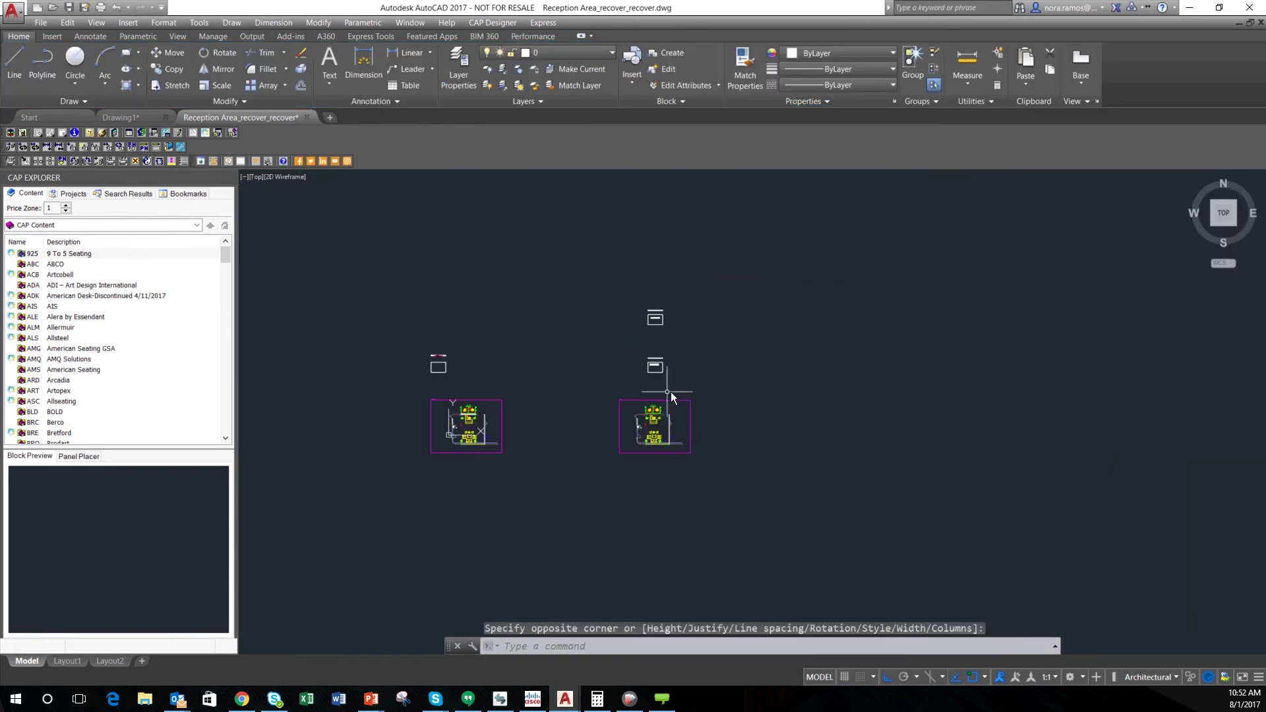
Move the 2020 SPACES text slightly right and down to centre it horizontally in the rectangle, and turn Ortho on.
scroll(660, 372, "up", 8)
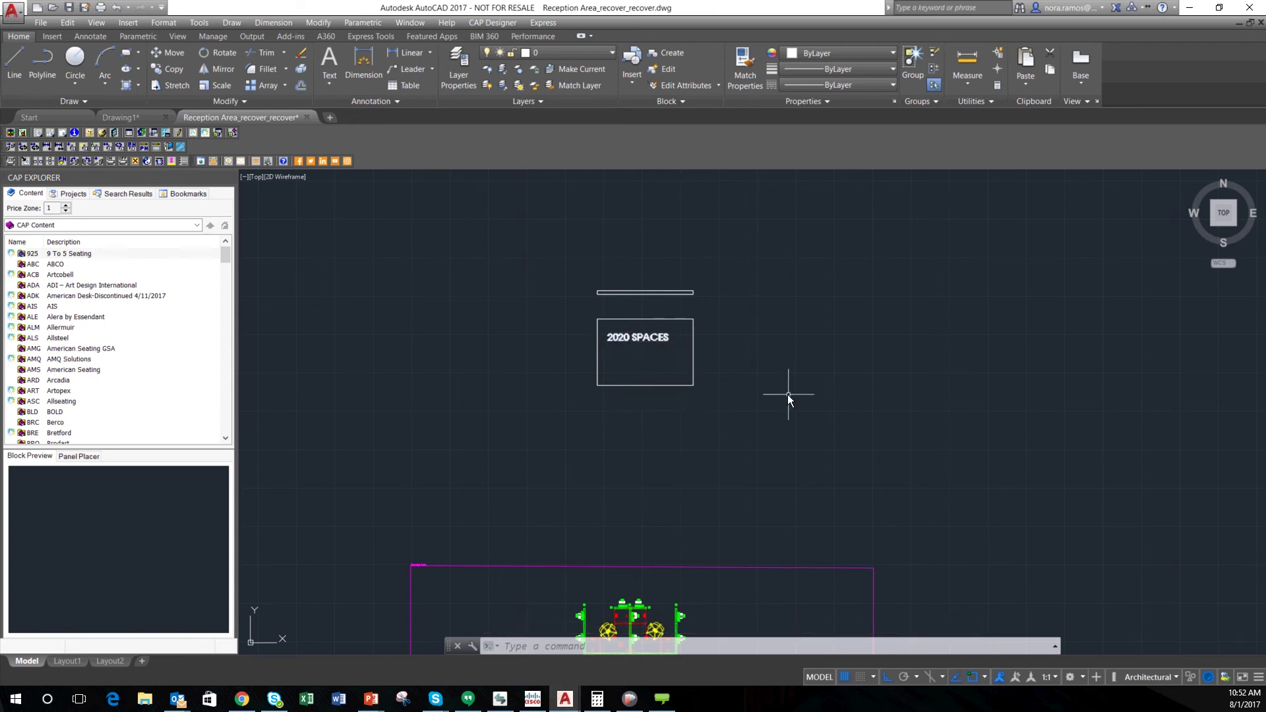
left_click(623, 337)
left_click(608, 333)
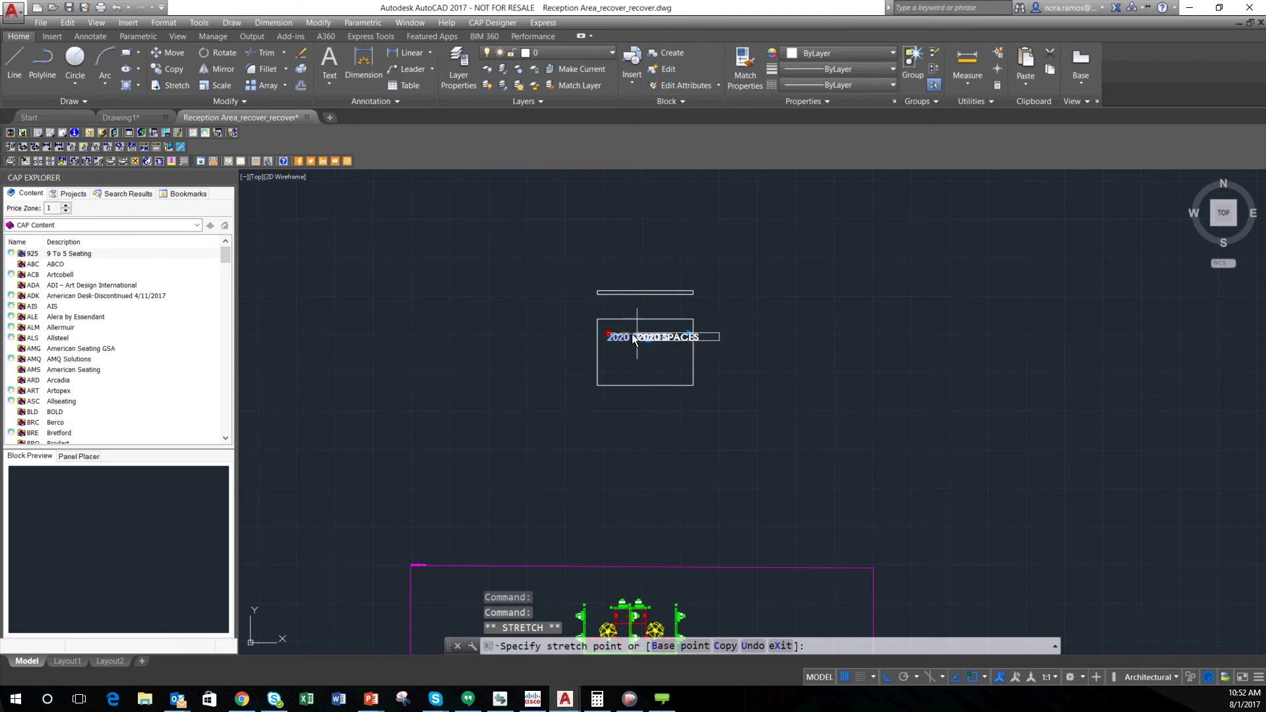
left_click(614, 335)
key("F8")
left_click(745, 371)
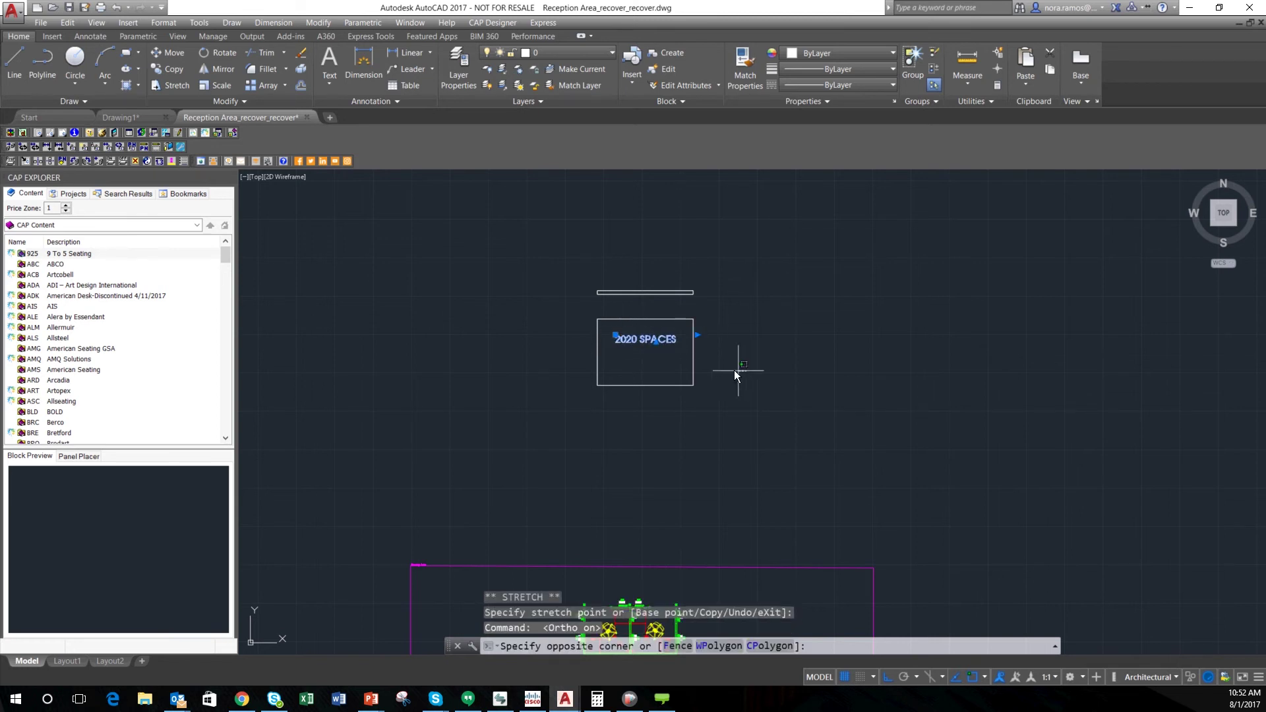
left_click(714, 363)
scroll(631, 308, "up", 4)
key("Escape")
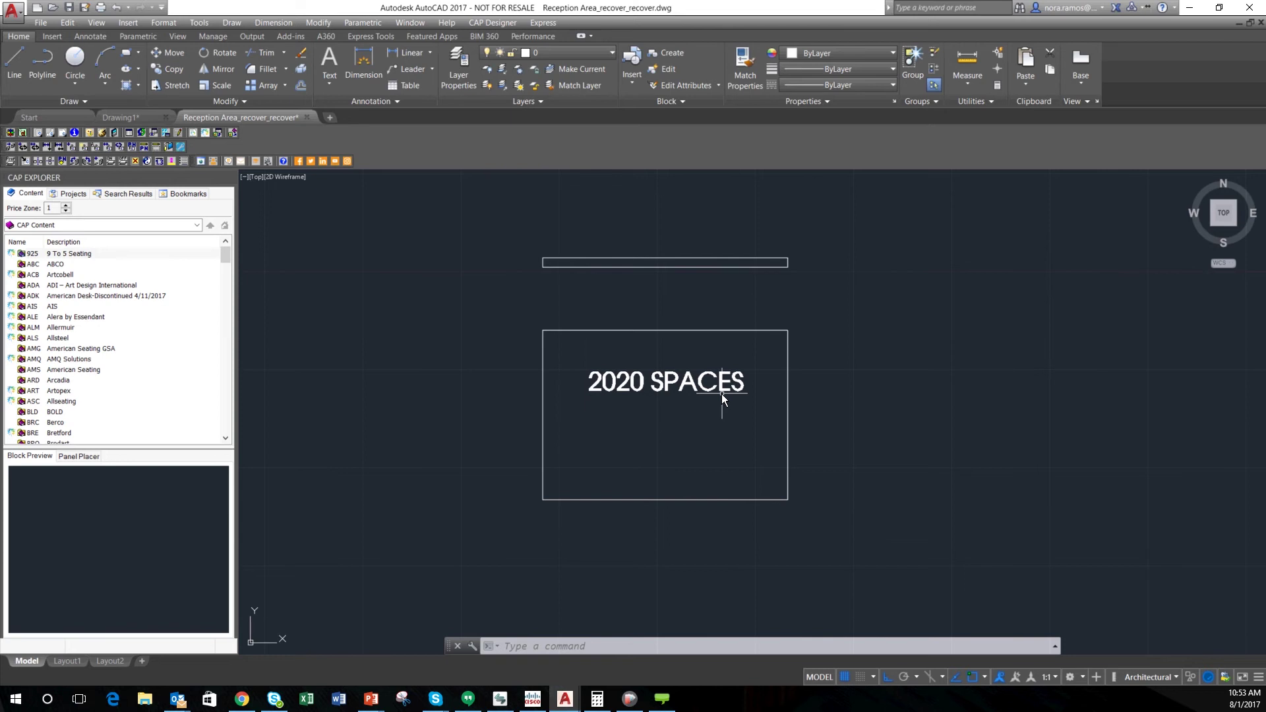
Explode the 2020 SPACES text into line outlines with the TEXTEXP command.
type("TEX")
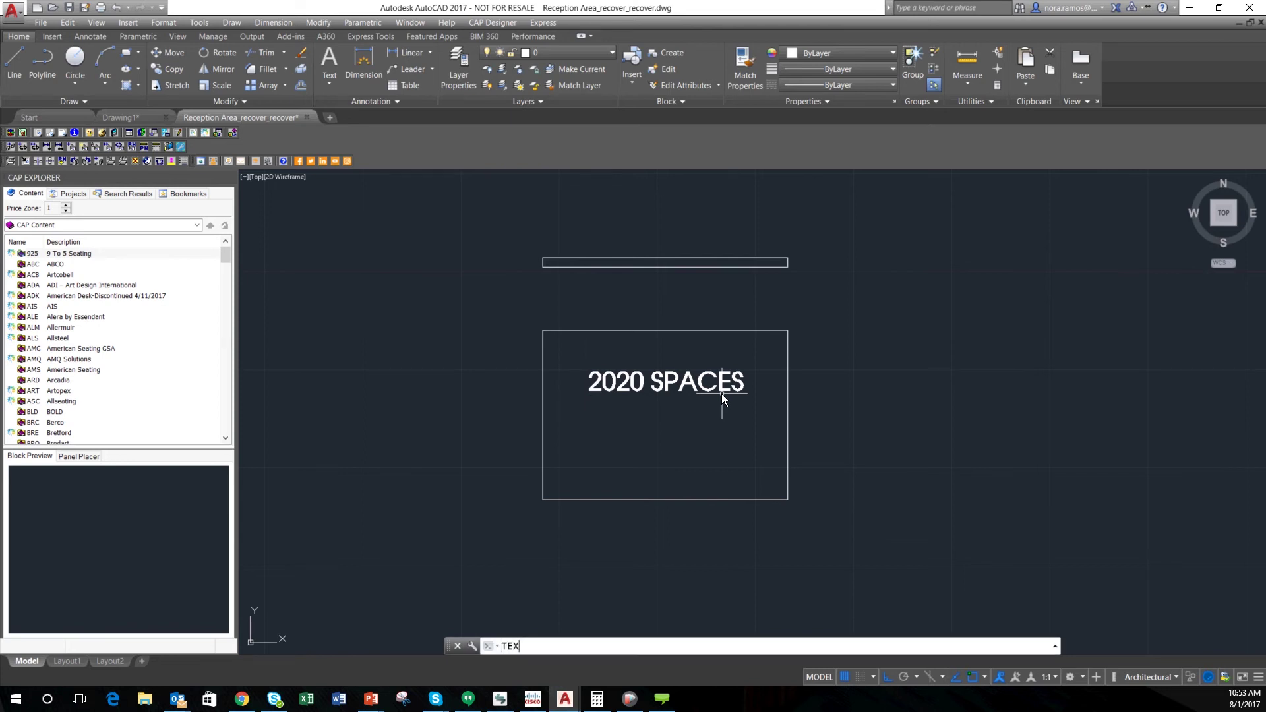
type("TEXP")
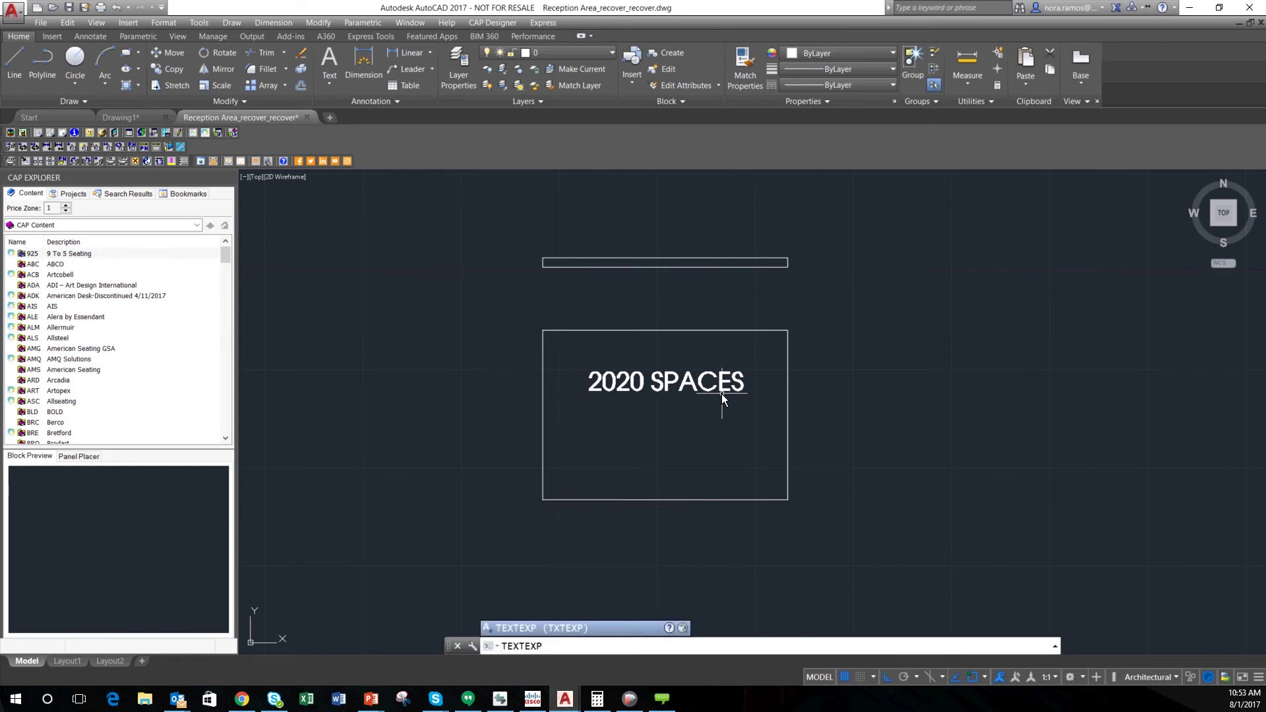
key("Return")
left_click(571, 360)
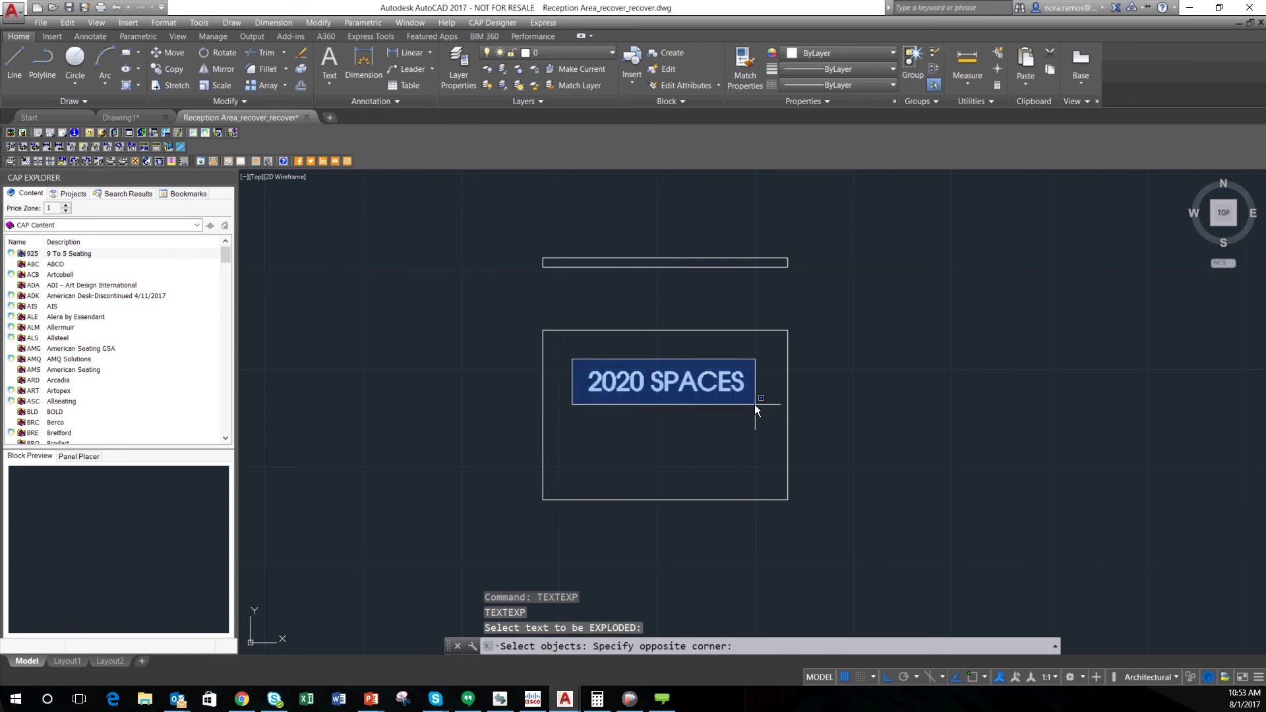
left_click(754, 405)
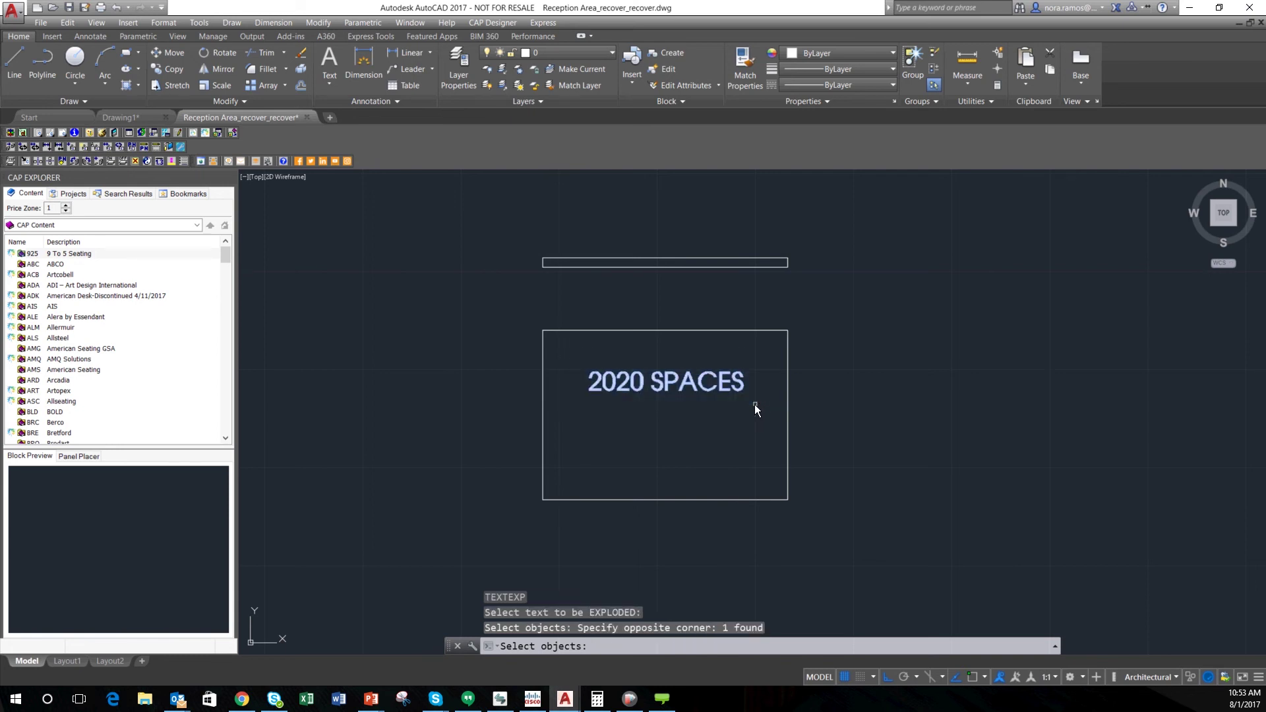
key("Return")
scroll(598, 378, "up", 2)
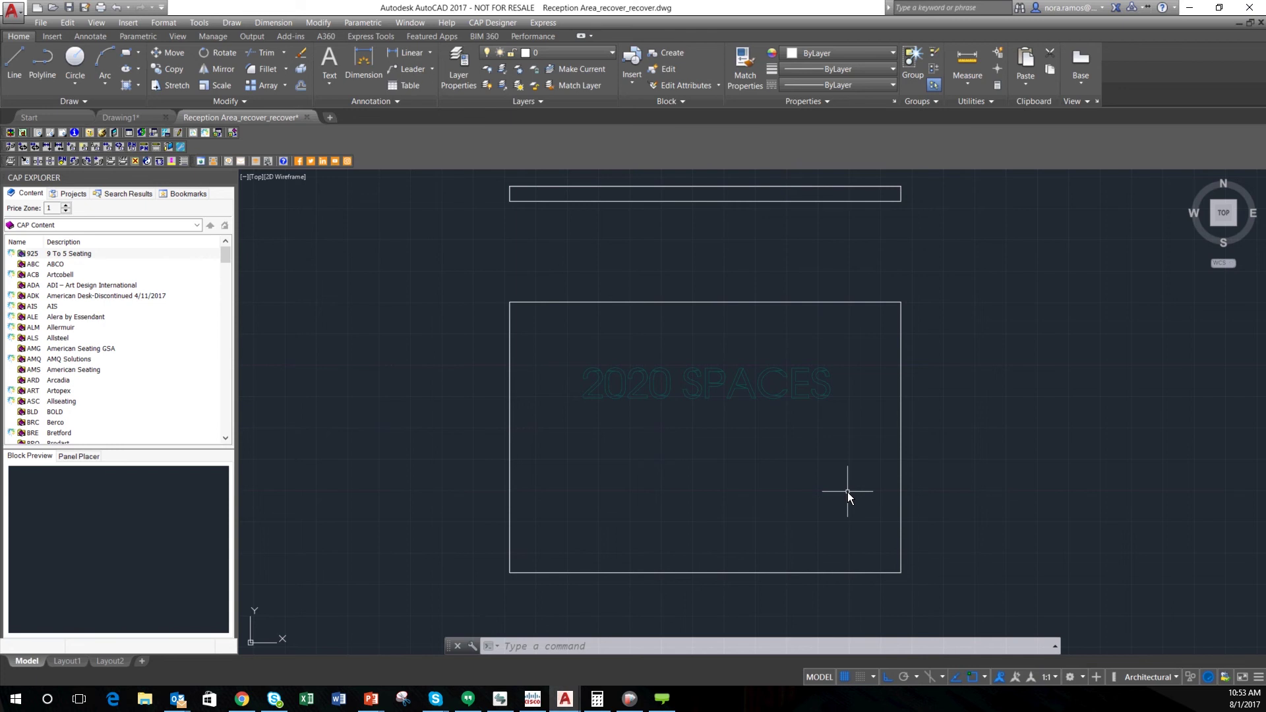
Extrude all the 2020 SPACES letter outlines to a height of 6".
type("EXTRUDE")
key("Return")
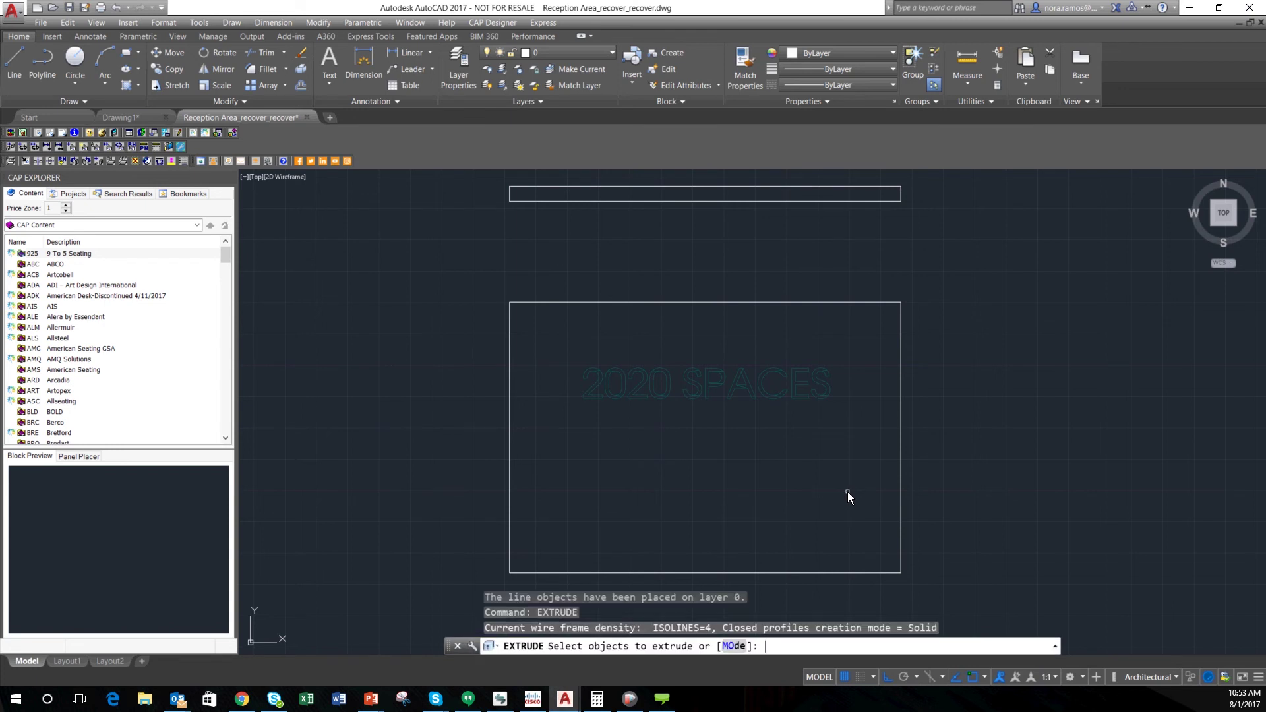
left_click(554, 352)
left_click(887, 420)
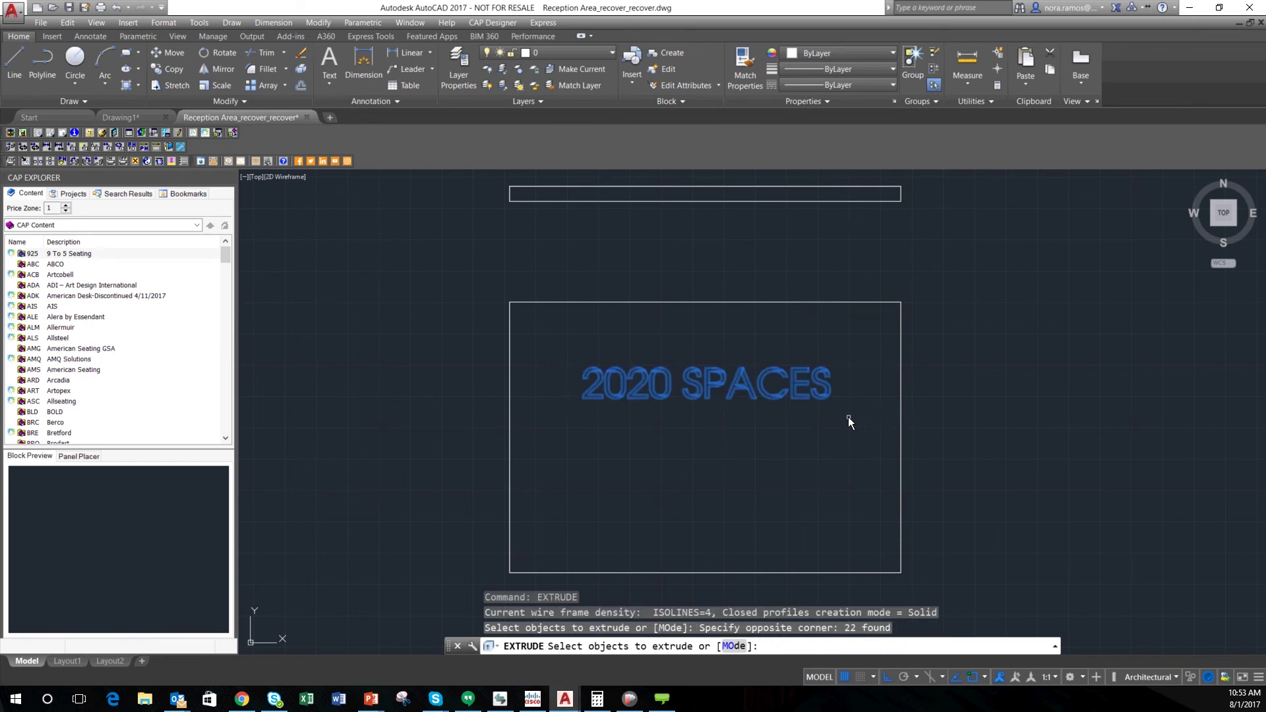
key("Return")
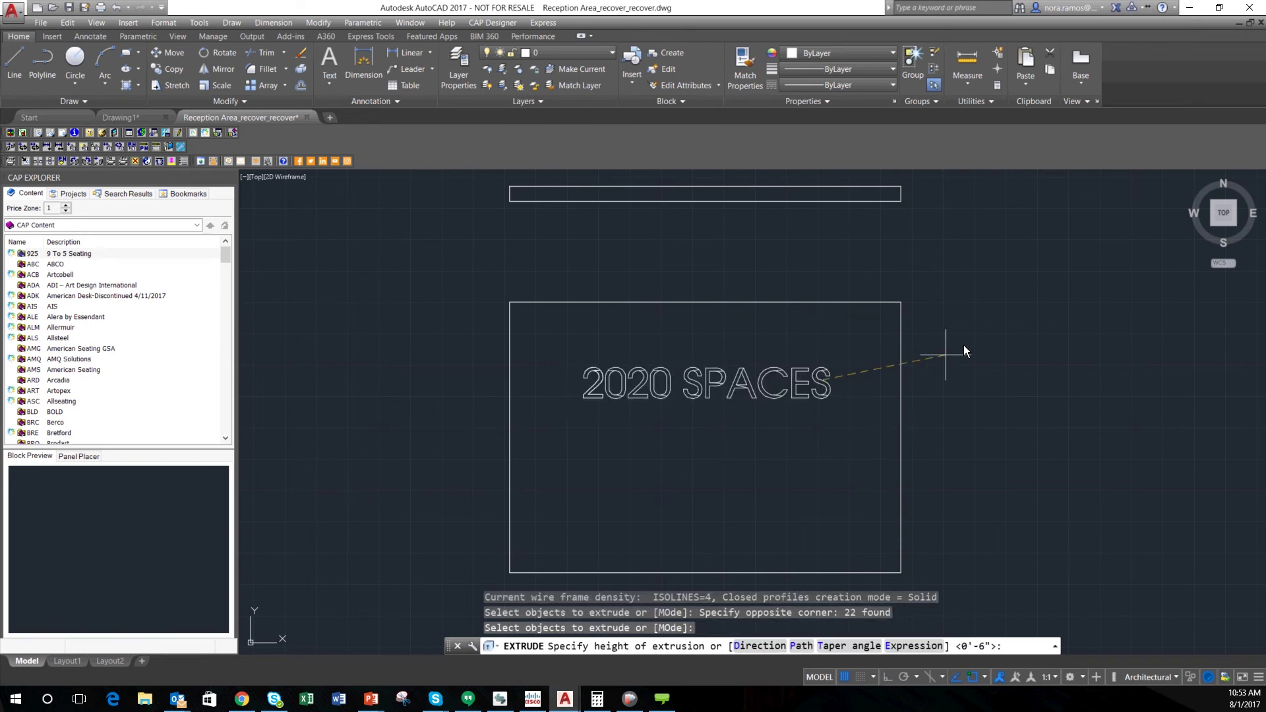
type("6\"")
key("Return")
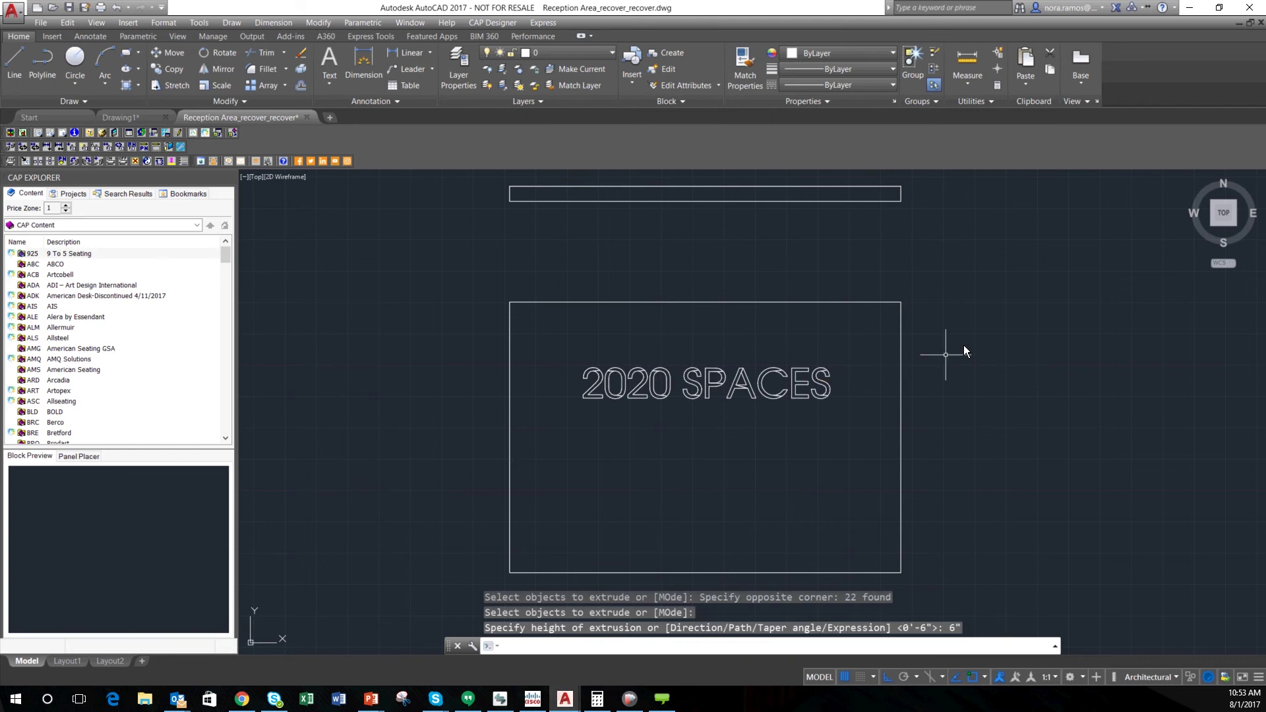
Examine the extruded letters in the SW isometric view and close up from the top, checking the split pieces within each letter.
left_click(1213, 226)
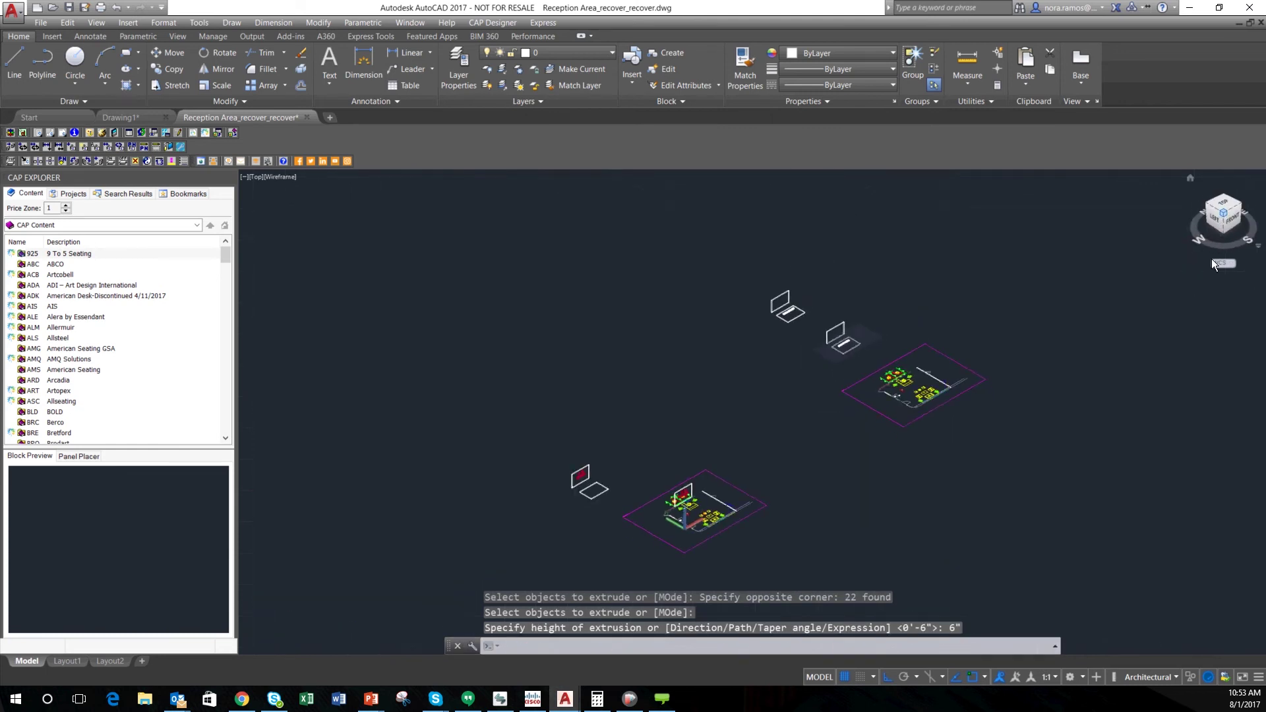
scroll(858, 341, "up", 10)
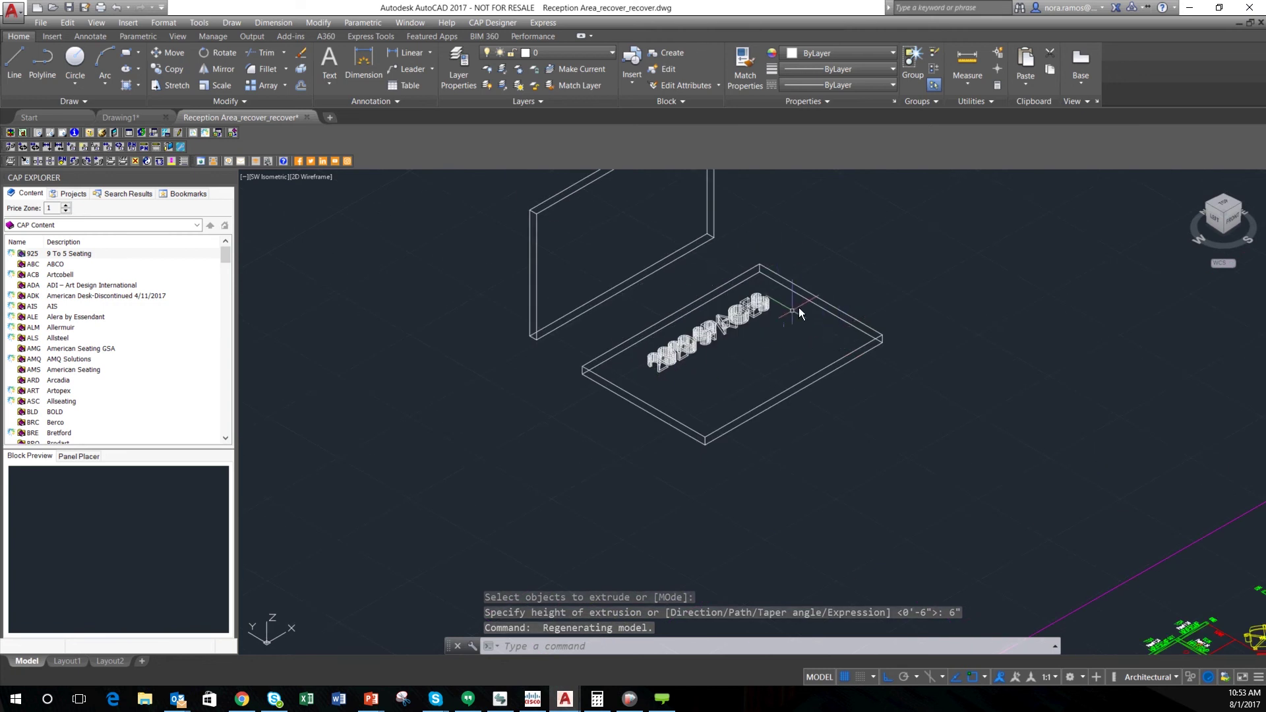
scroll(728, 323, "up", 2)
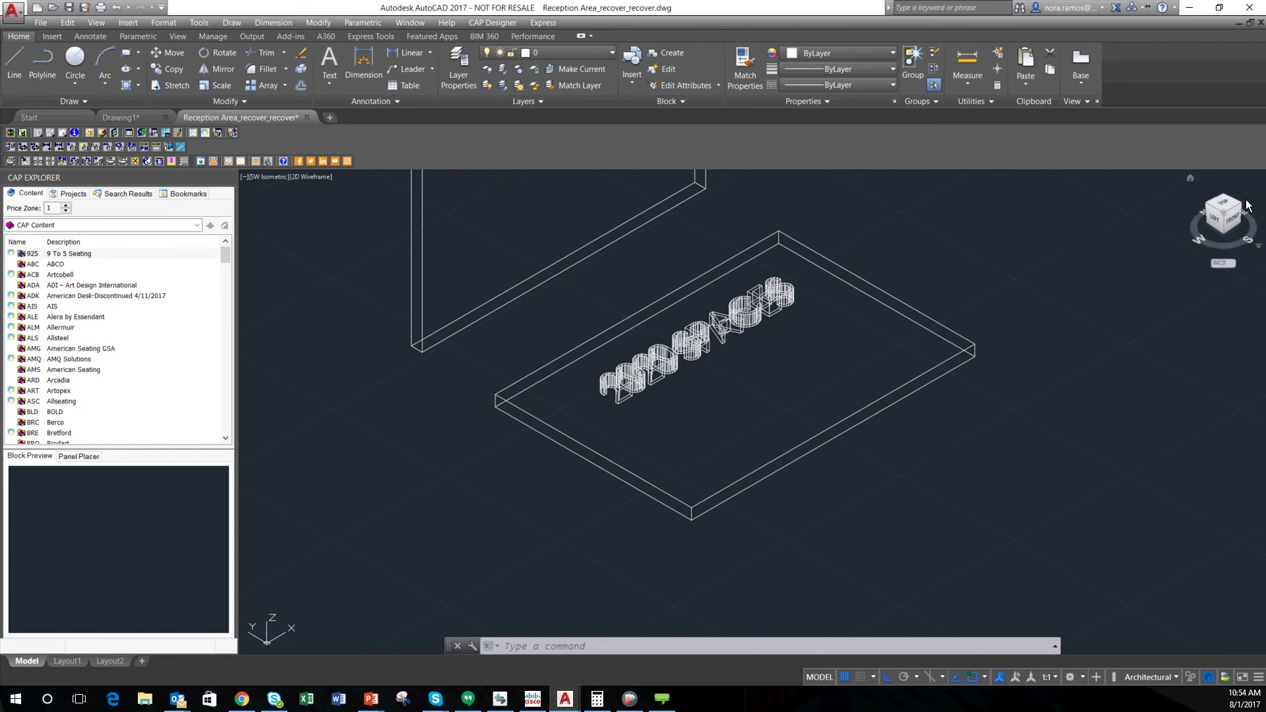
left_click(1228, 208)
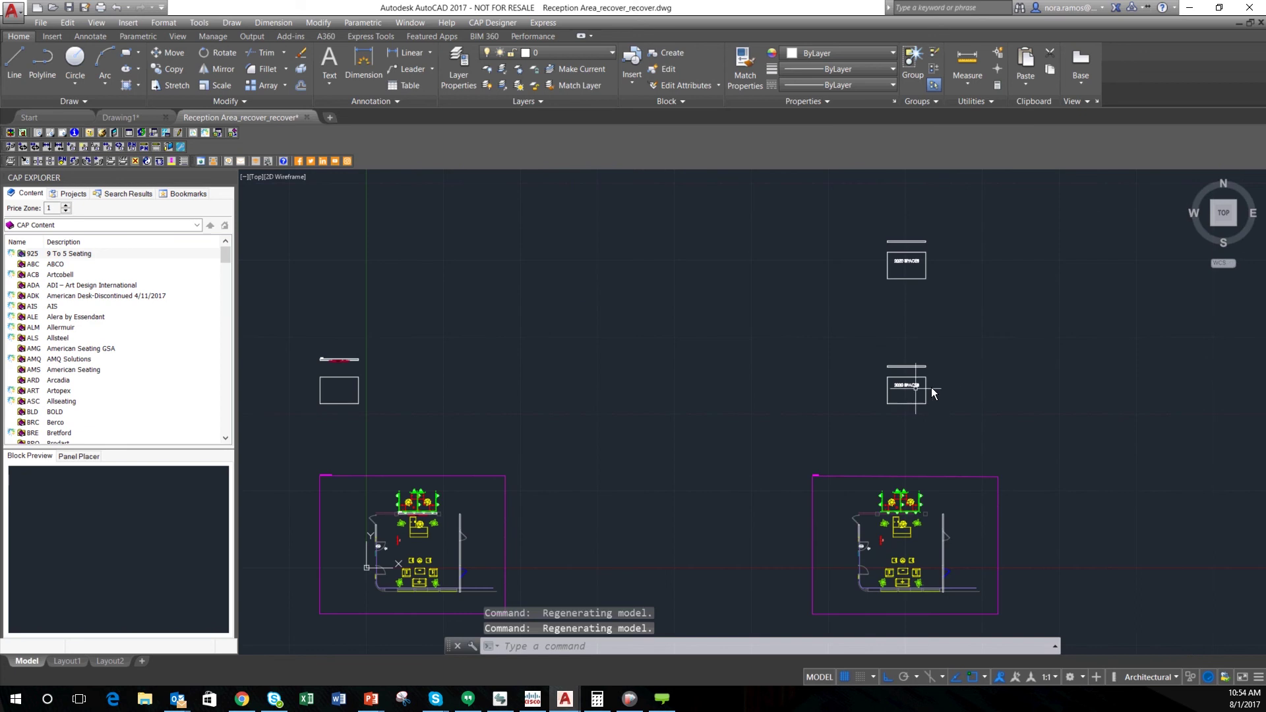
scroll(923, 387, "up", 10)
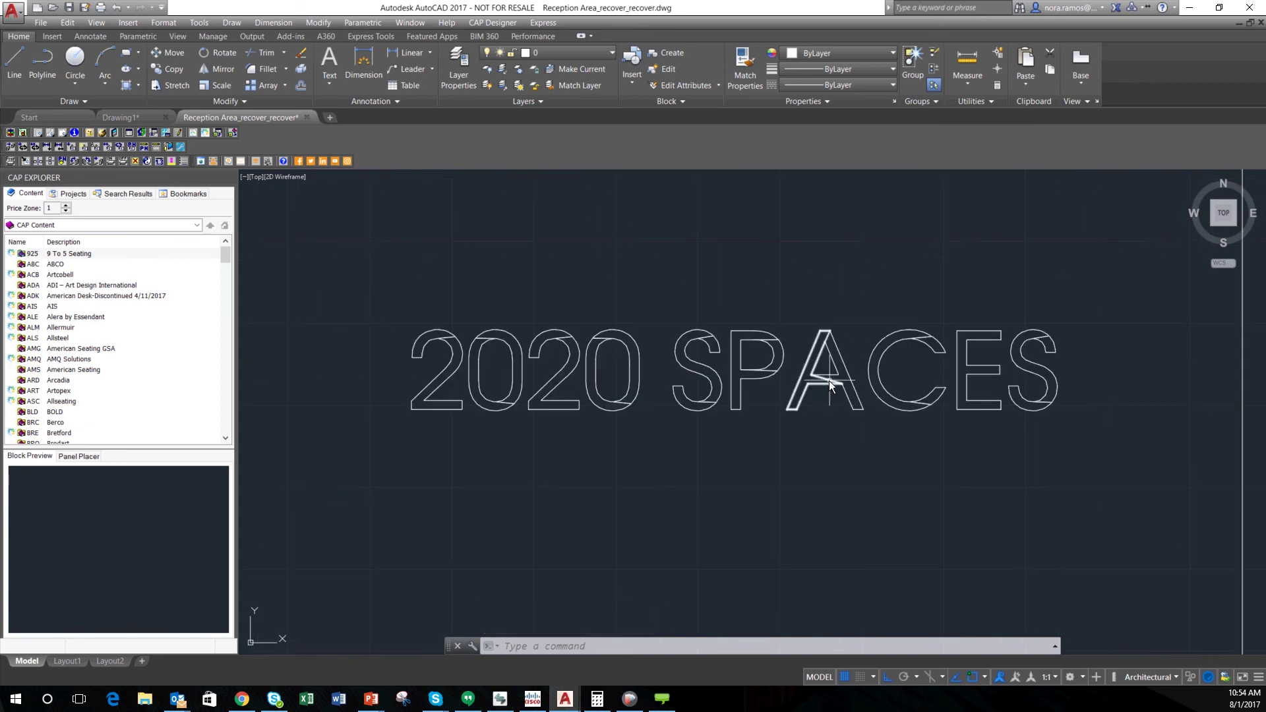
mouse_move(828, 382)
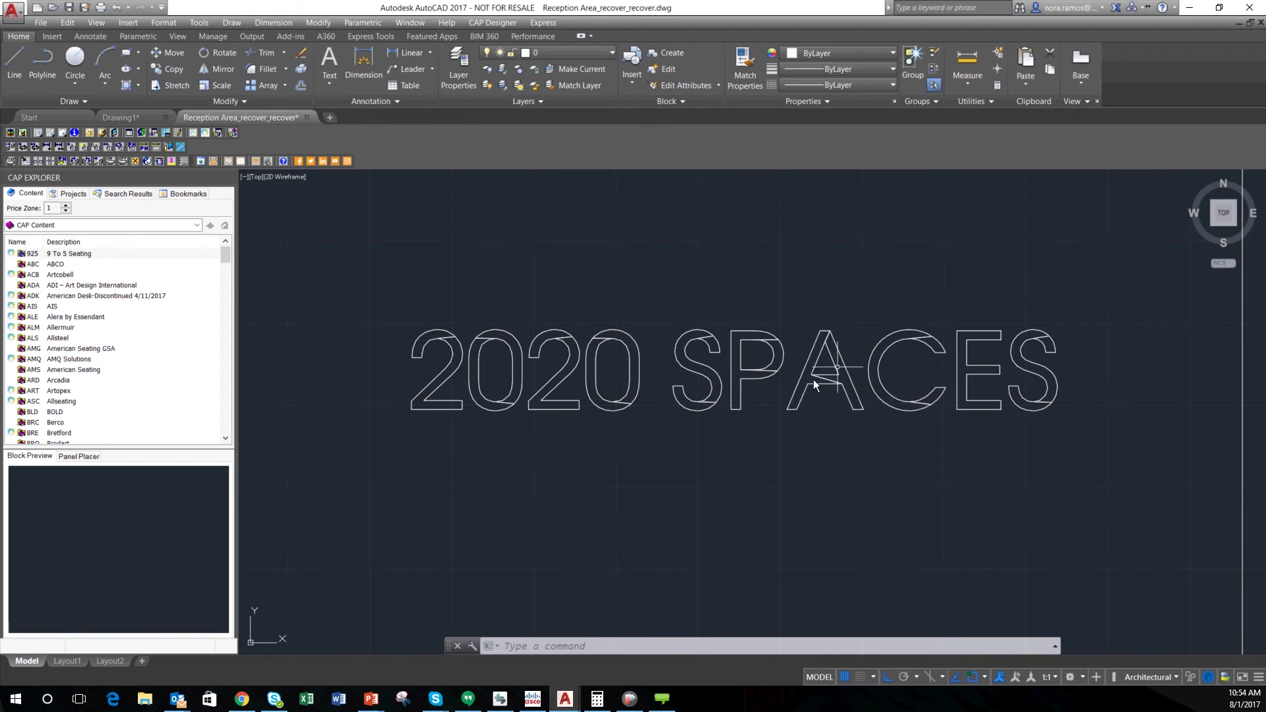
scroll(804, 387, "down", 4)
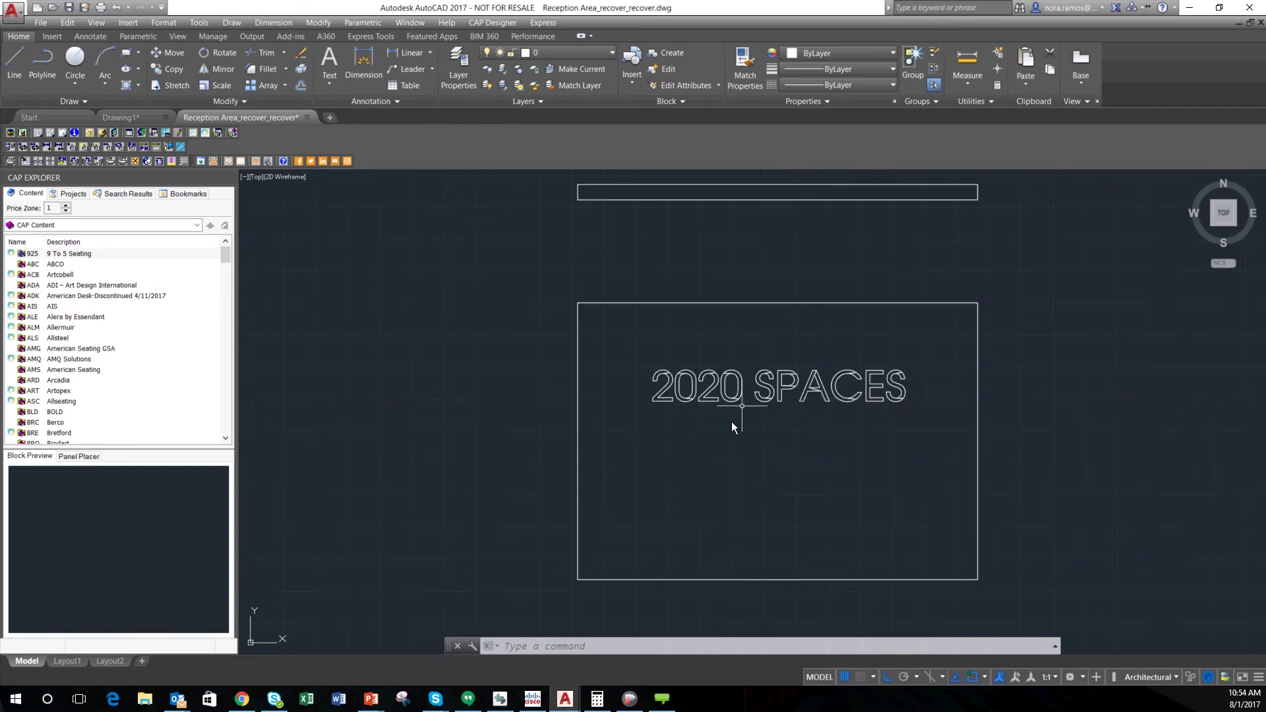
Union the separate solid pieces of the first digit 2 into one solid.
type("ION")
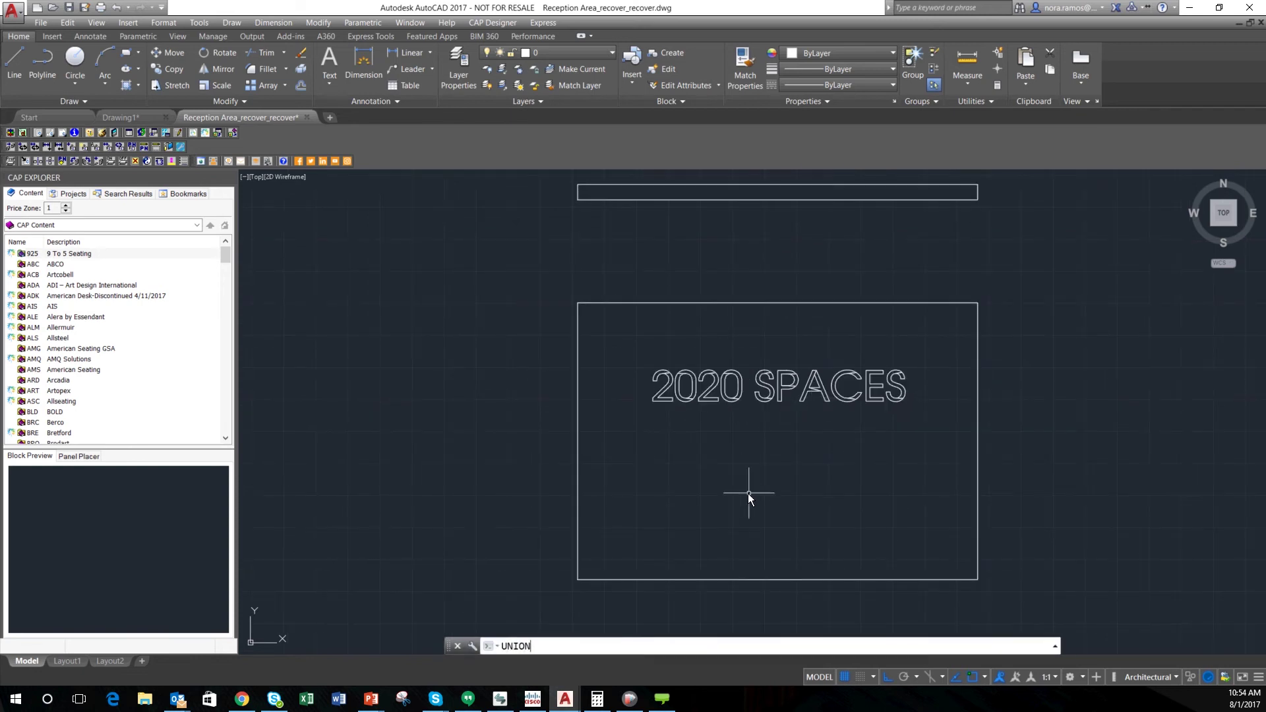
key("Return")
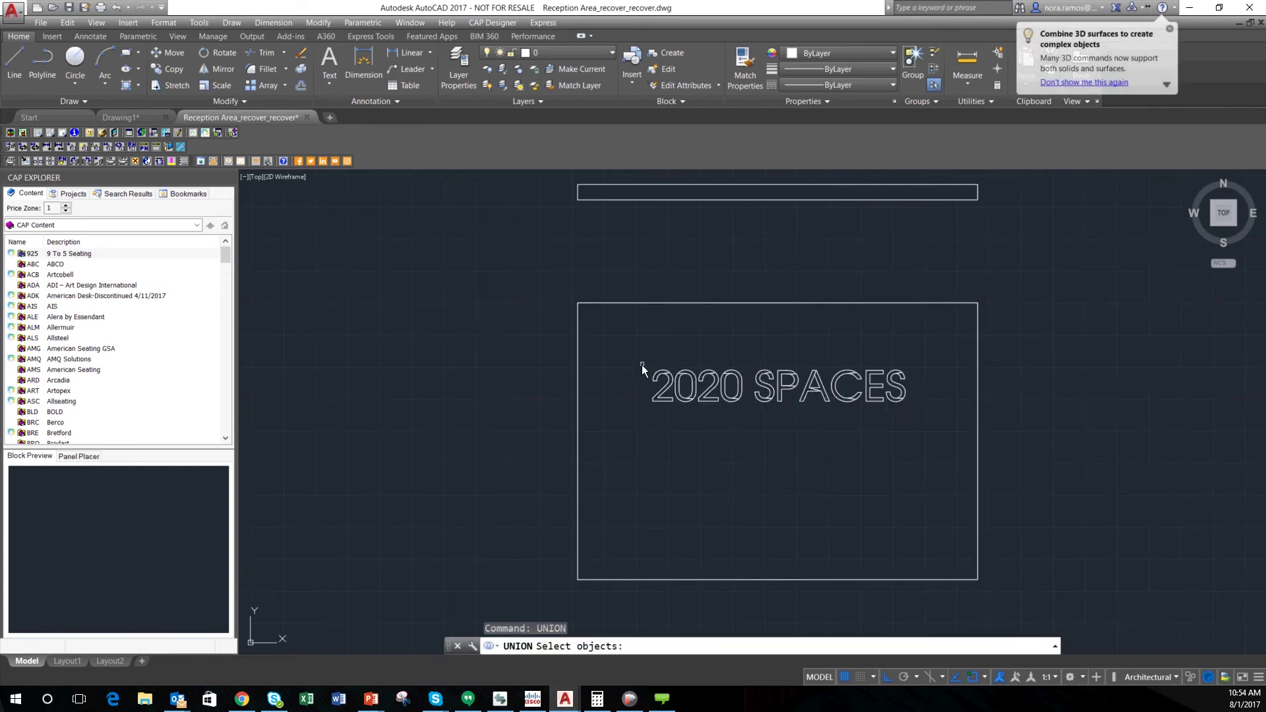
left_click(643, 365)
left_click(677, 415)
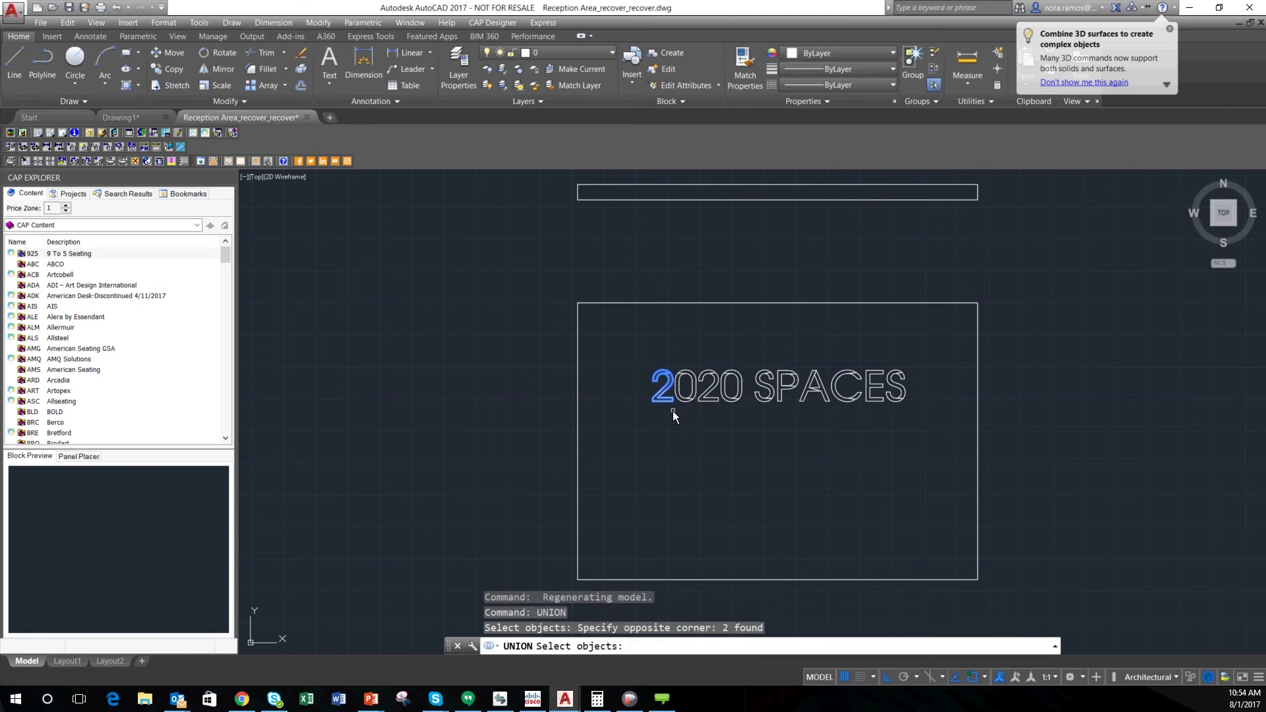
key("Return")
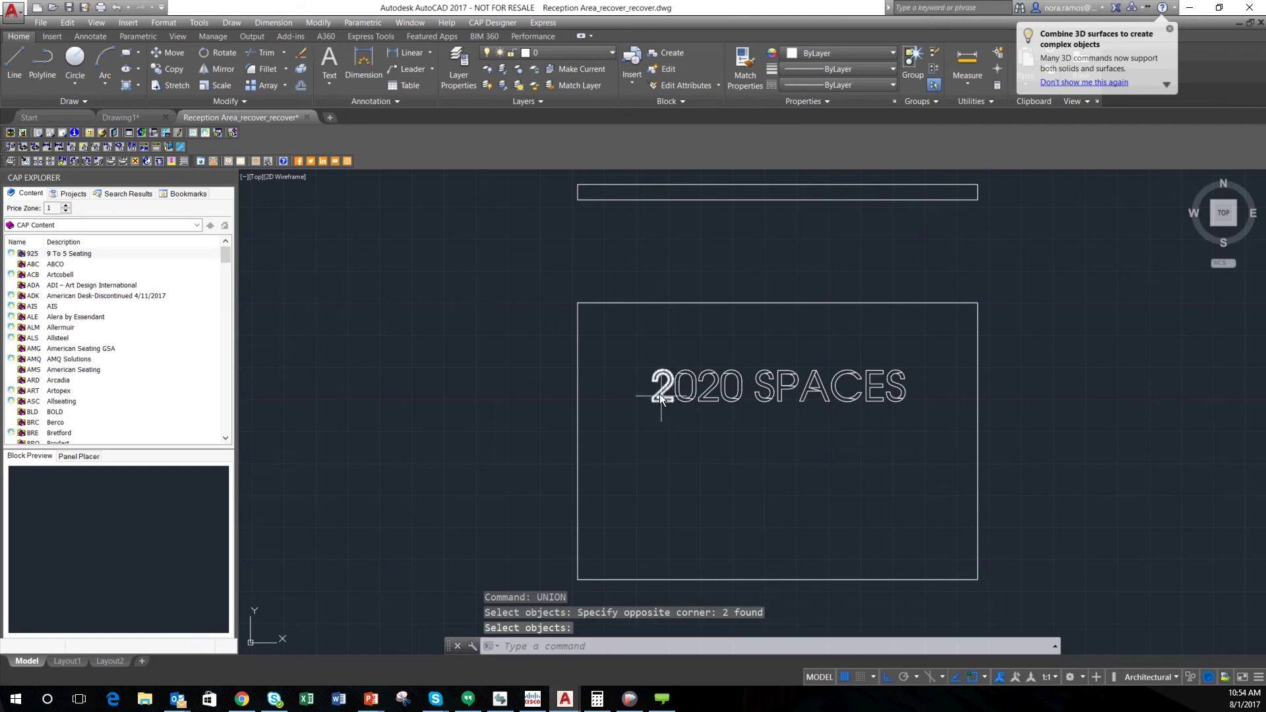
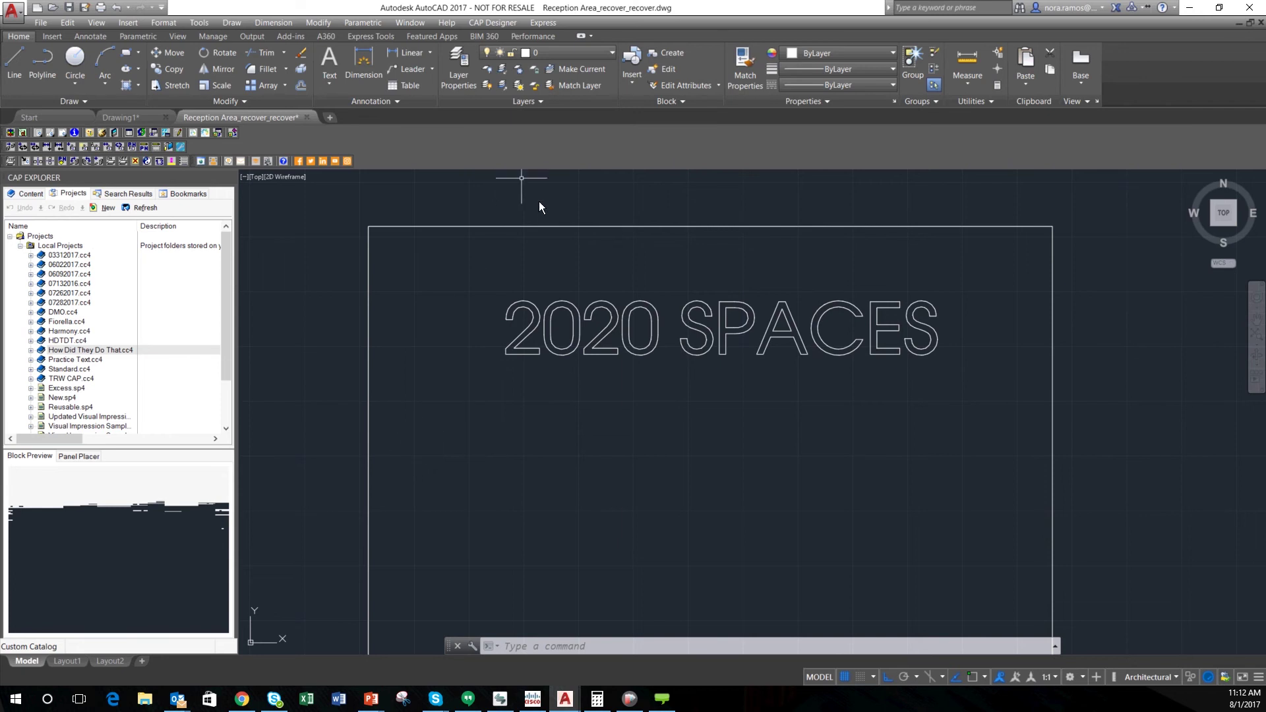
Assign all the 2020 SPACES letters except the first 0 to the LOGO layer and clear the selection.
left_click(478, 277)
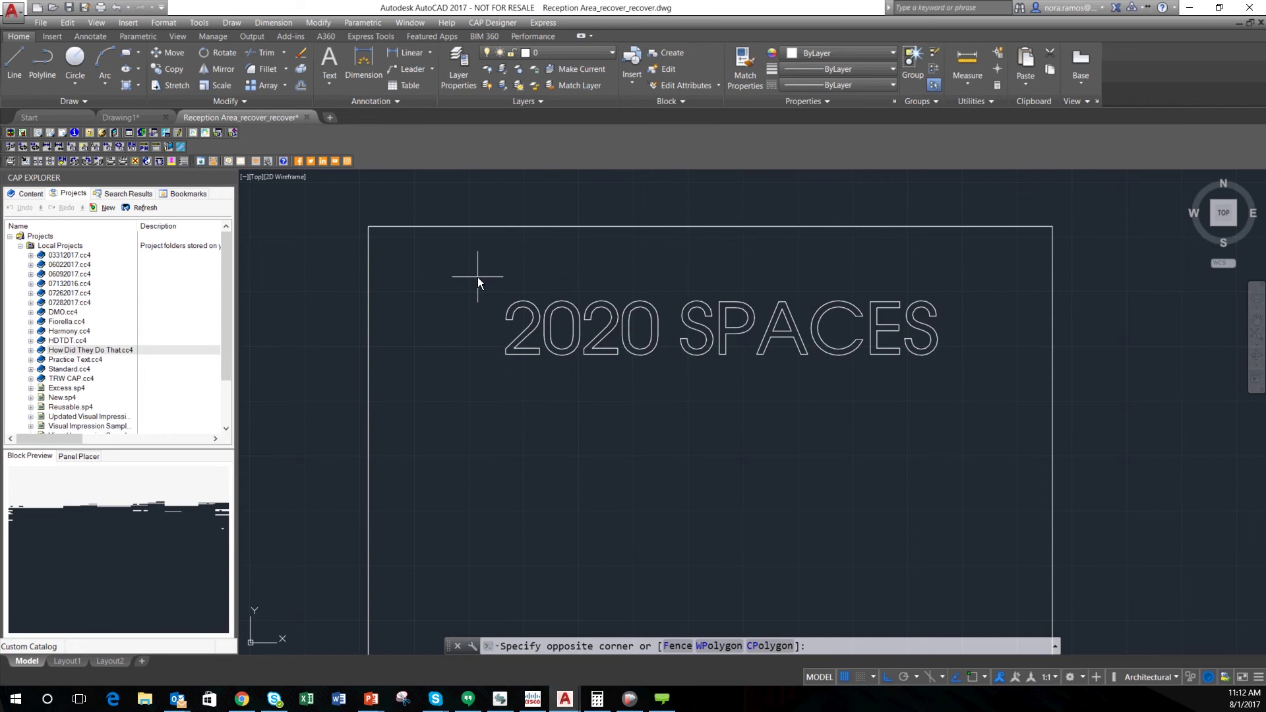
left_click(544, 365)
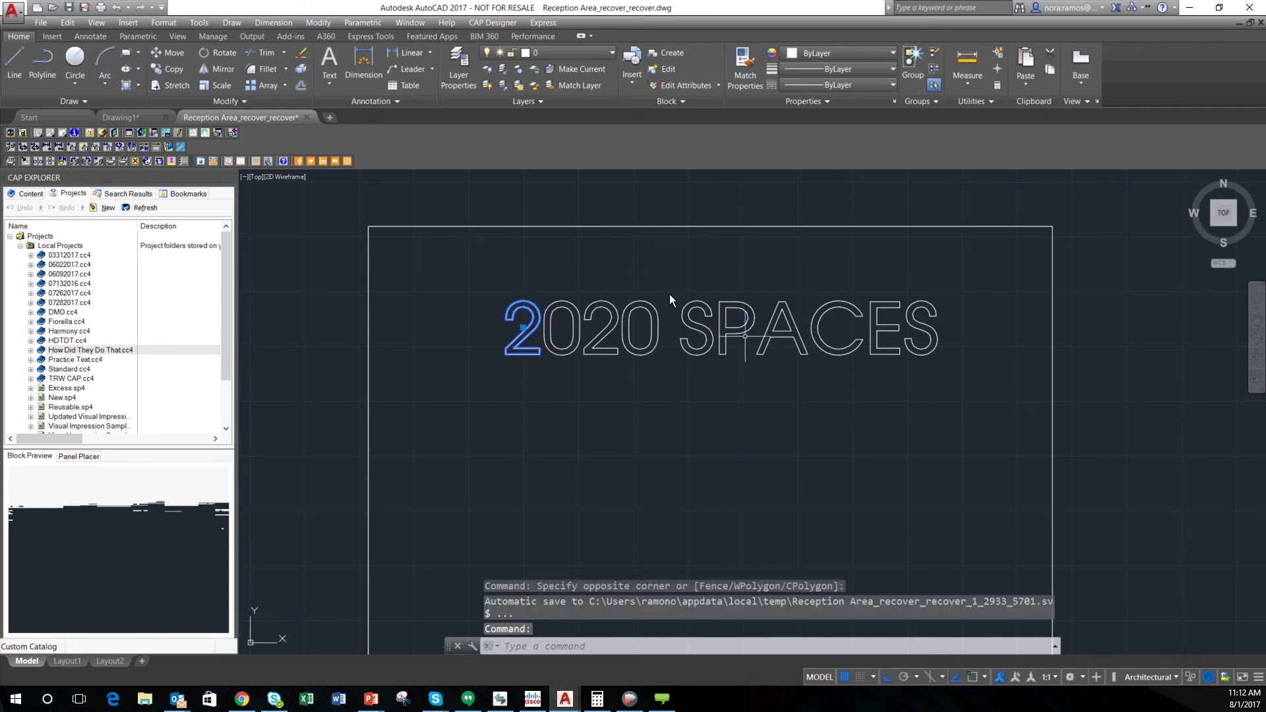
left_click(582, 282)
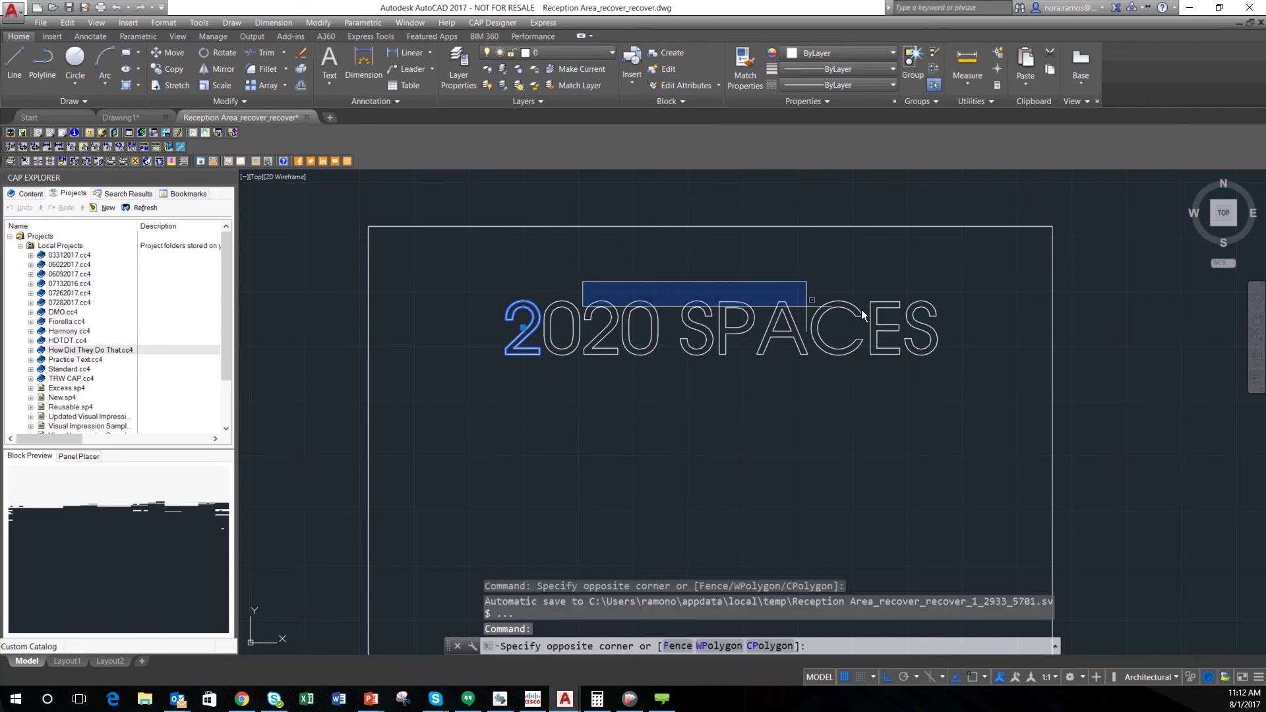
left_click(962, 387)
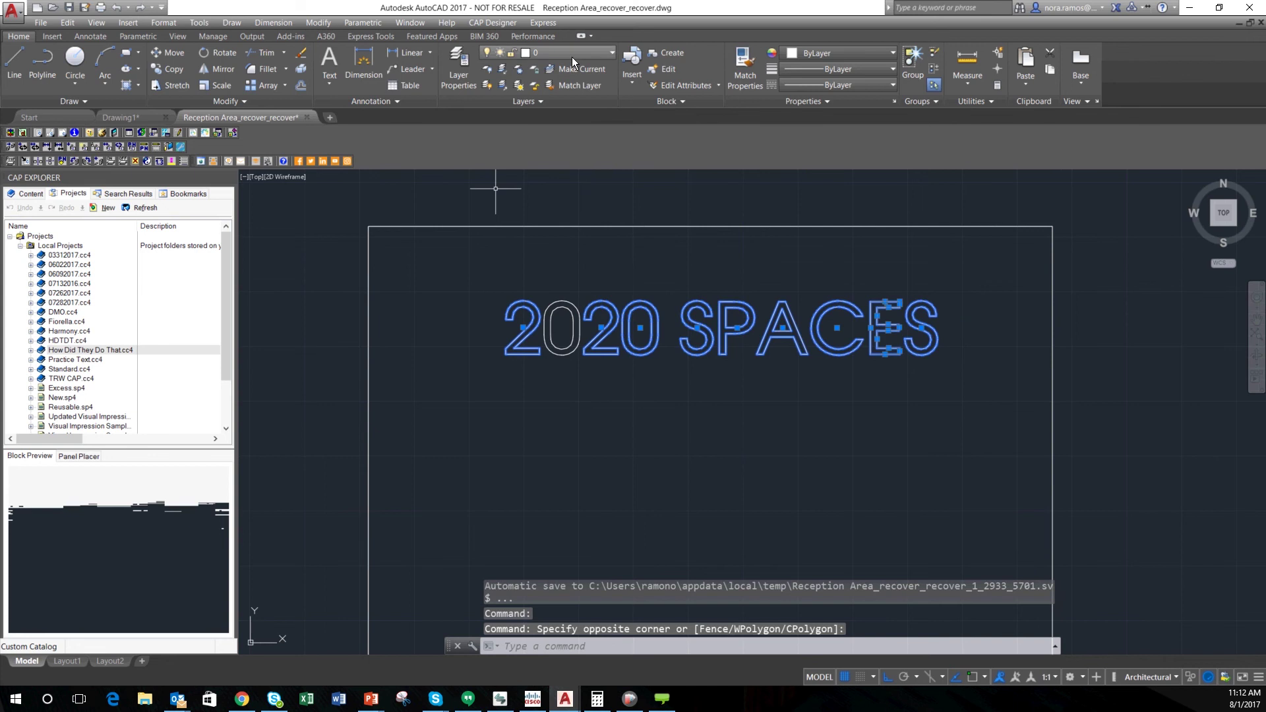
left_click(611, 51)
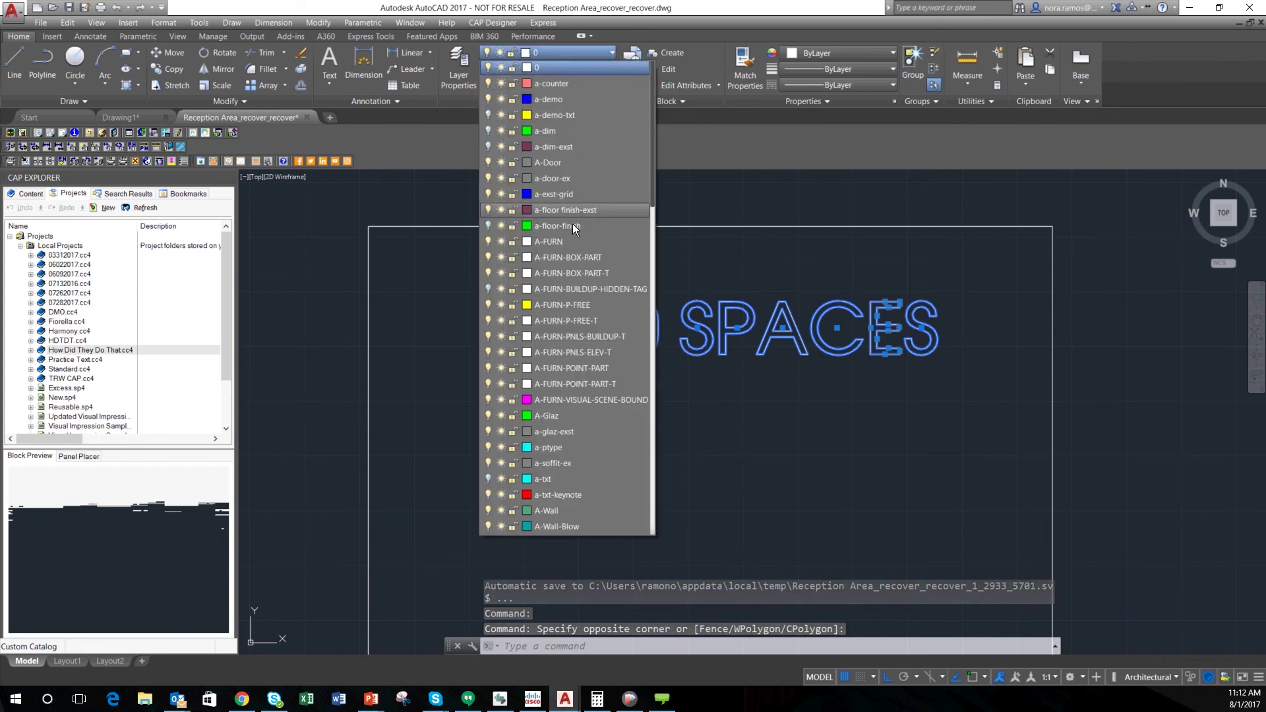
scroll(572, 233, "down", 10)
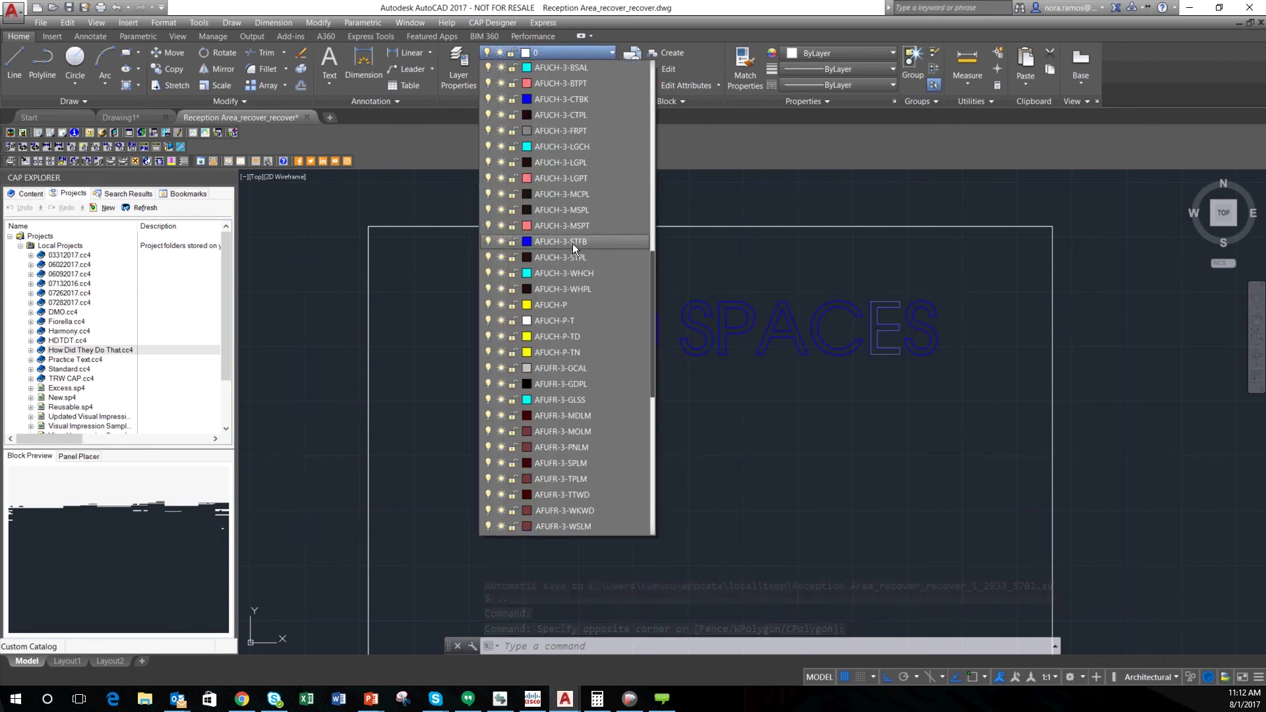
scroll(560, 265, "down", 5)
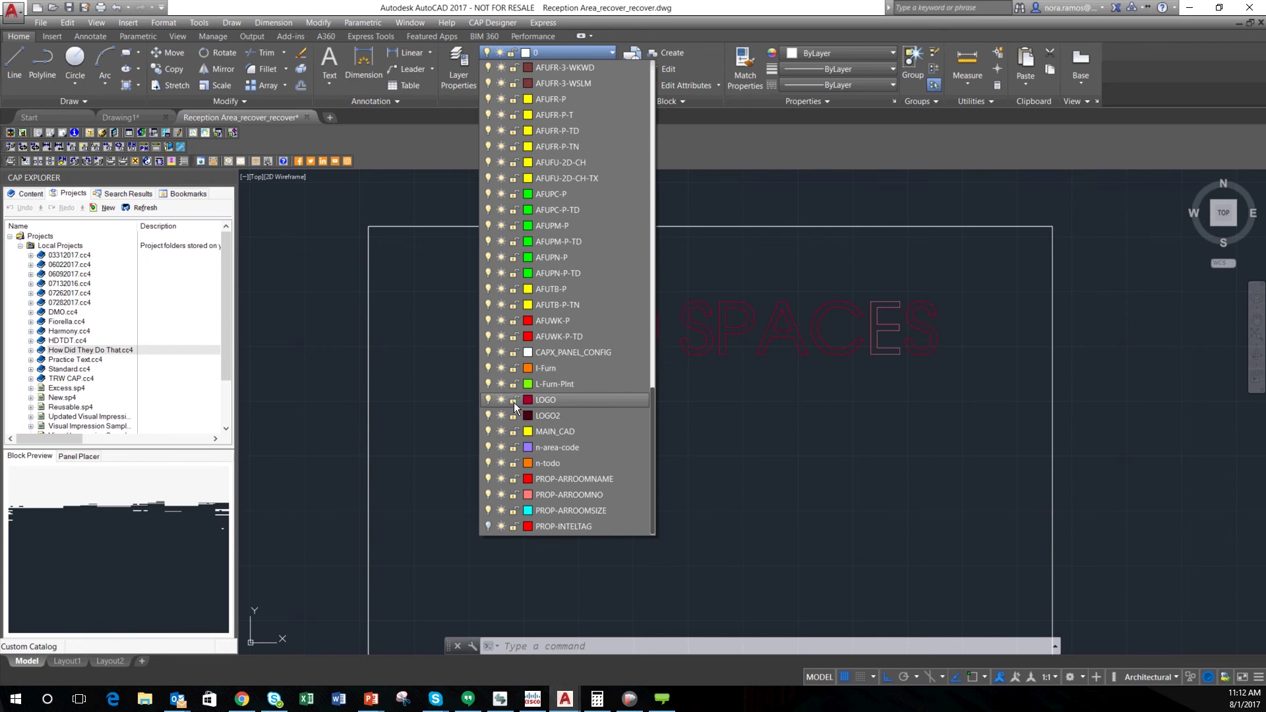
left_click(555, 403)
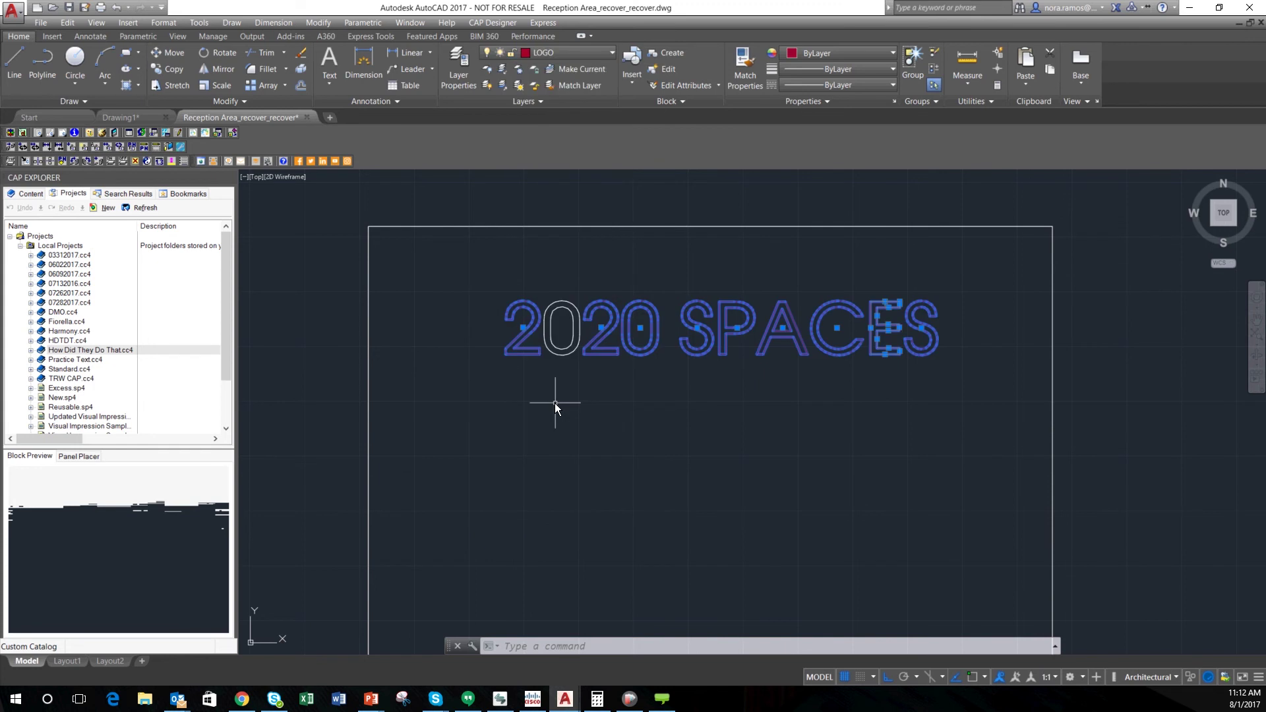
left_click(555, 402)
left_click(556, 402)
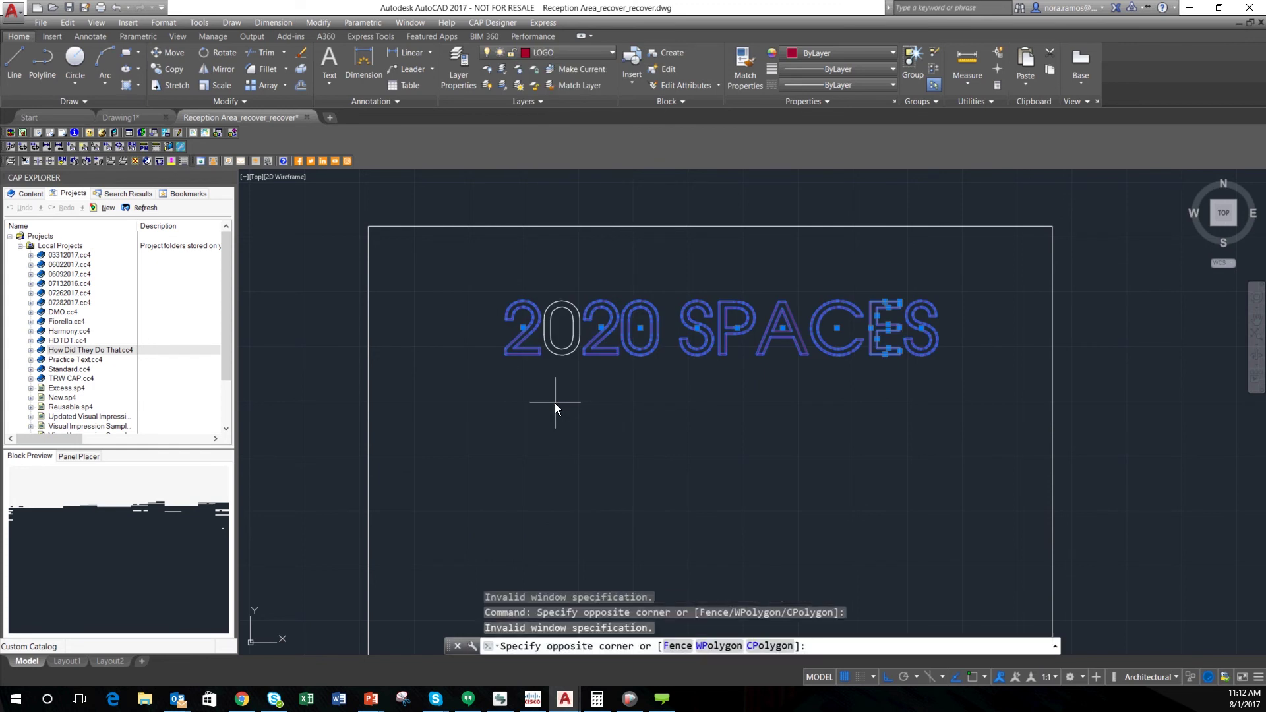
key("Escape")
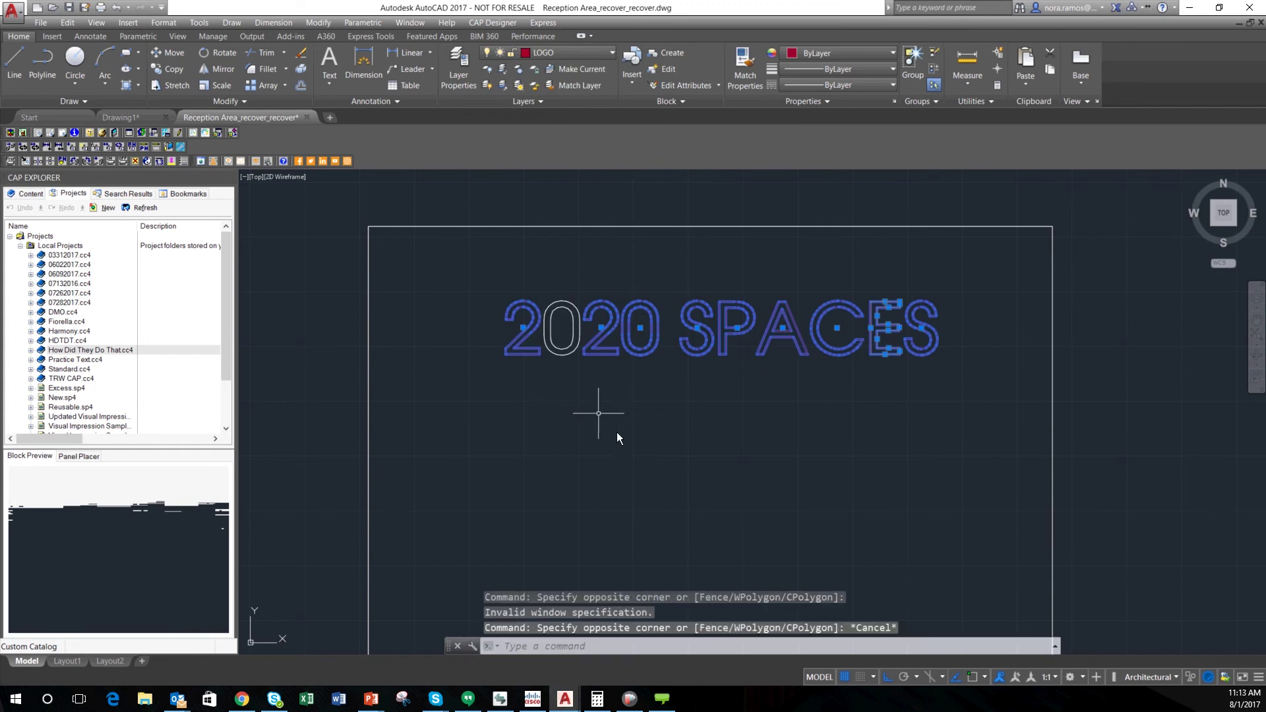
left_click(736, 418)
key("Escape")
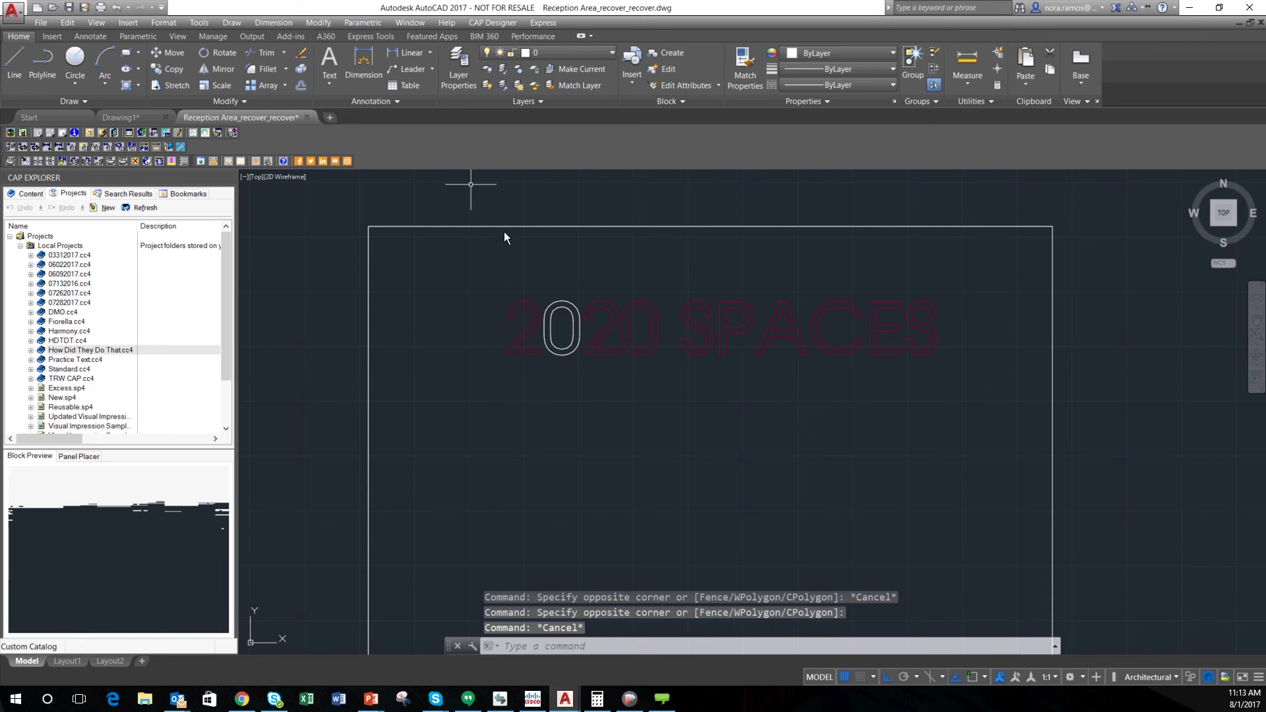
Assign the first digit 0 of the 2020 SPACES lettering to the LOGO2 layer.
left_click(533, 290)
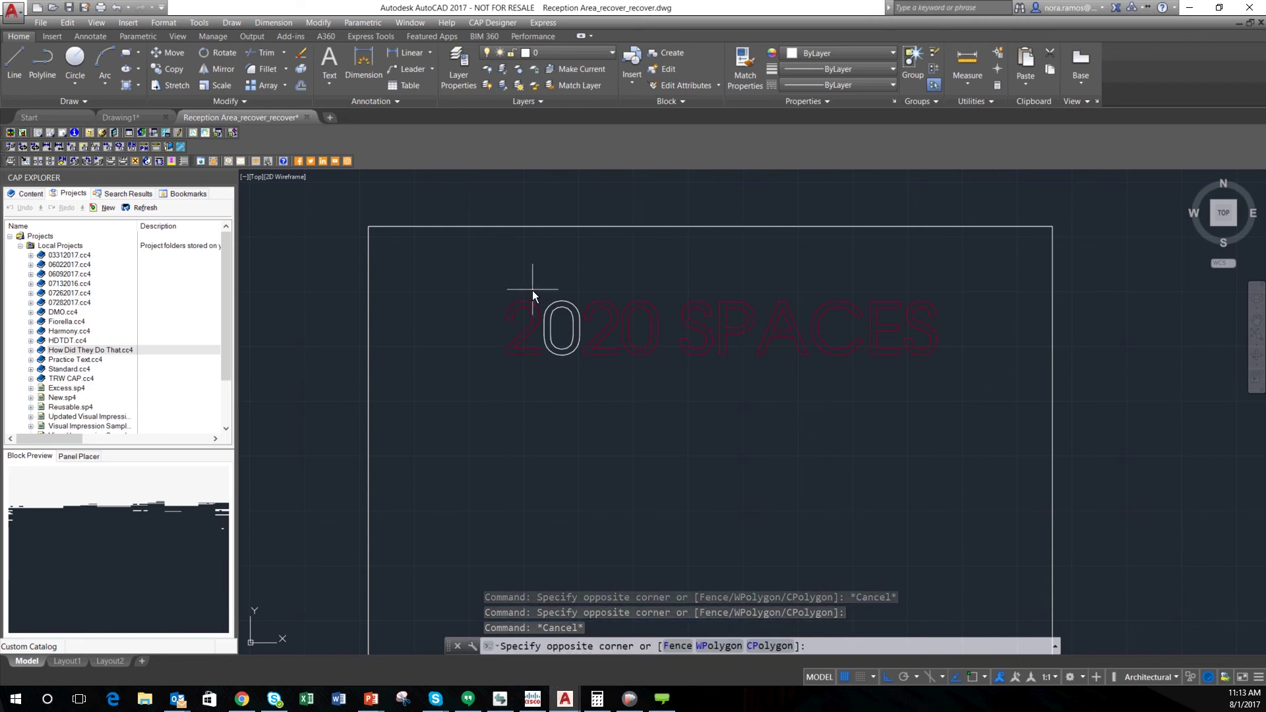
left_click(591, 365)
left_click(607, 54)
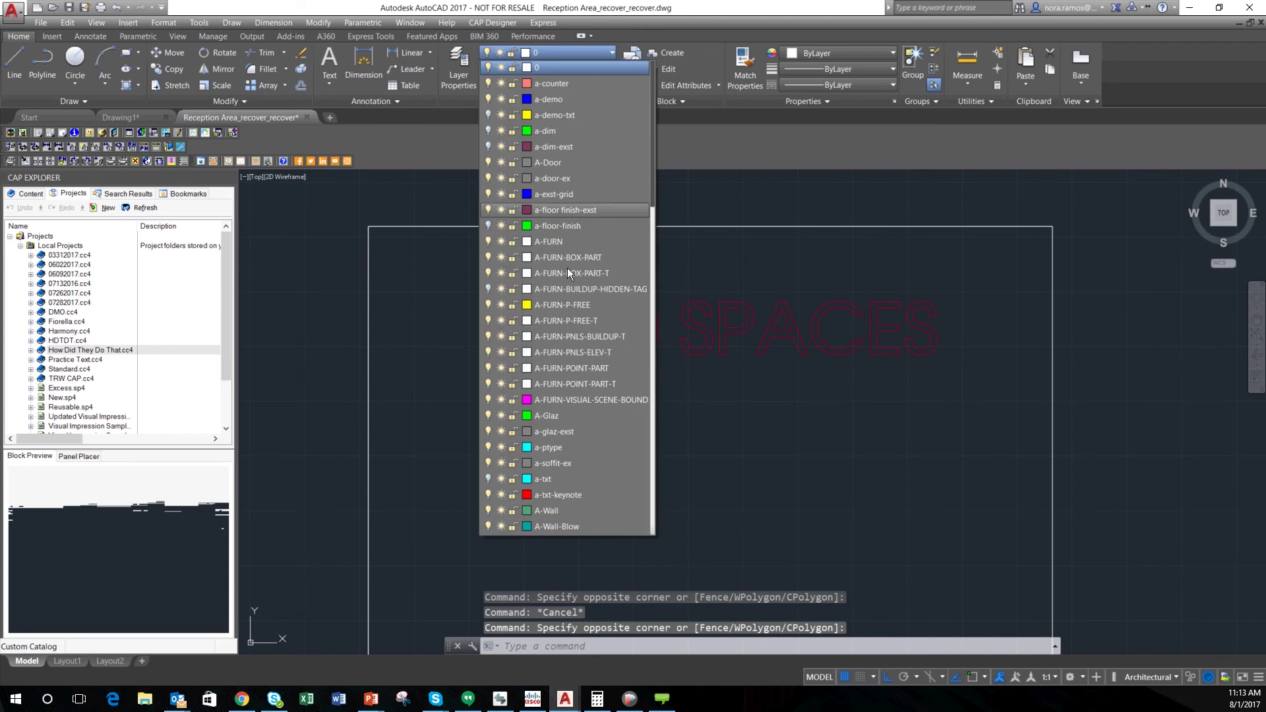
scroll(527, 448, "down", 15)
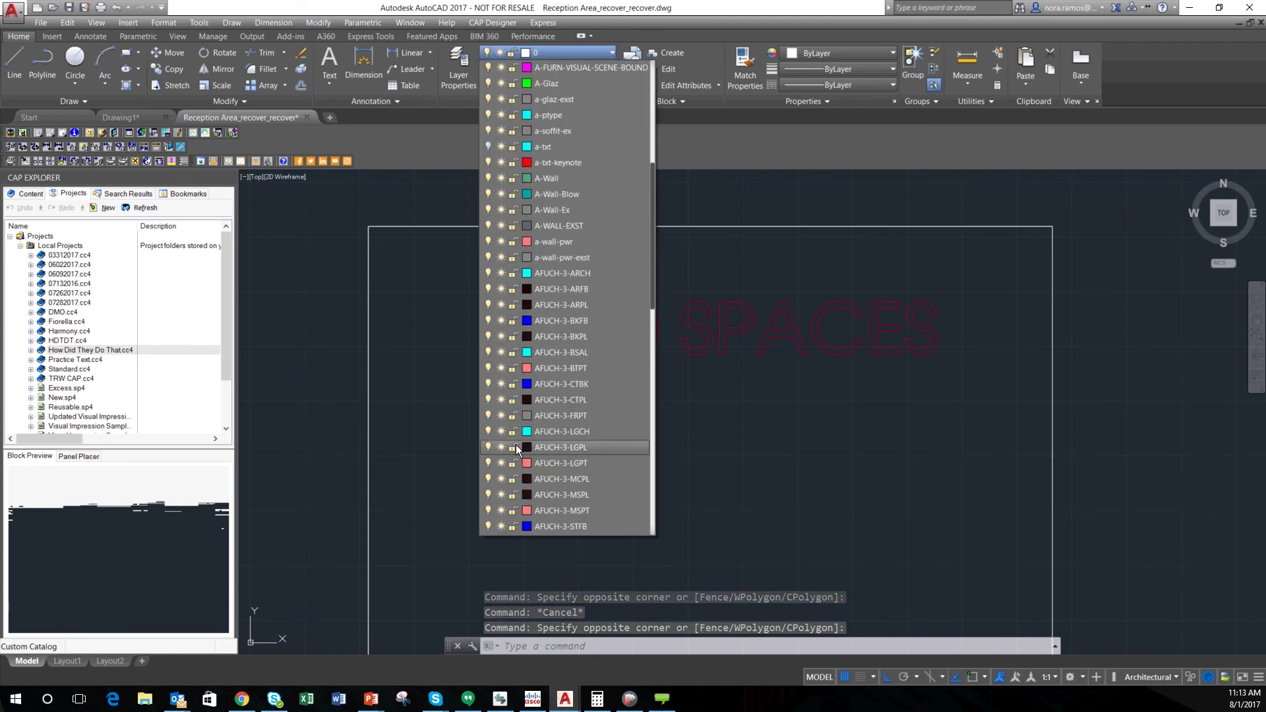
scroll(528, 450, "down", 3)
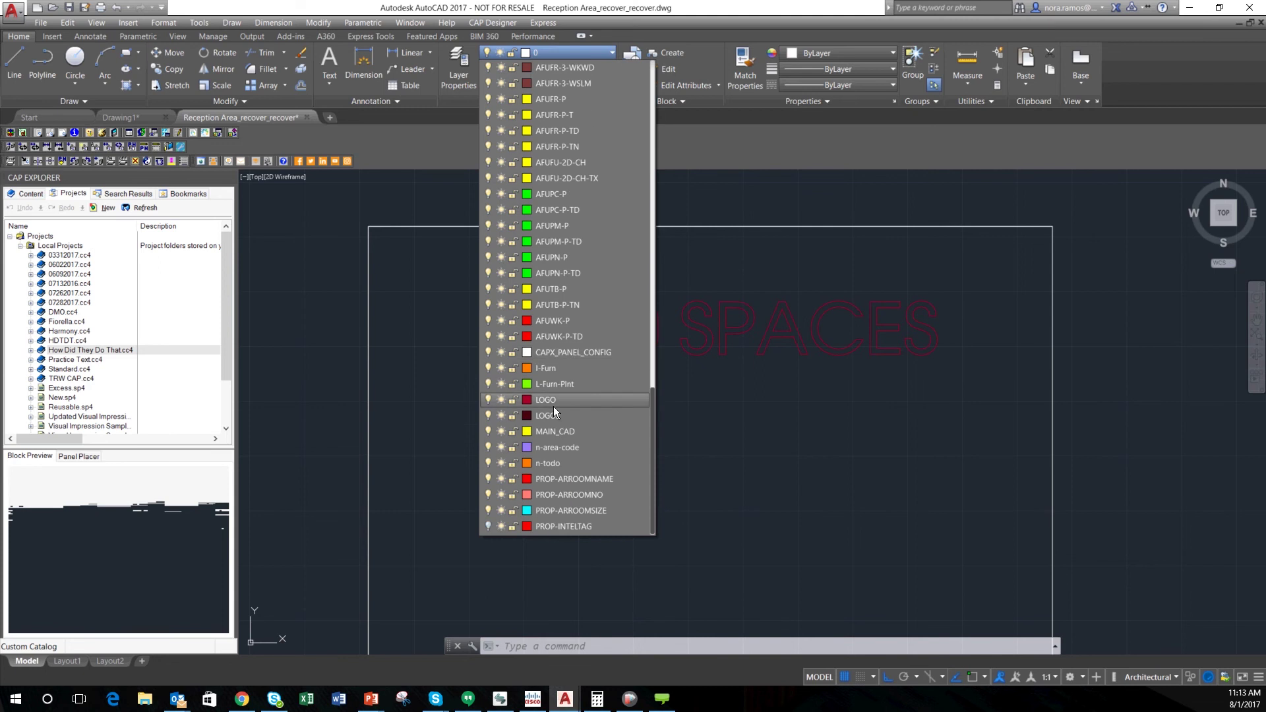
left_click(553, 403)
type("UNION")
key("Return")
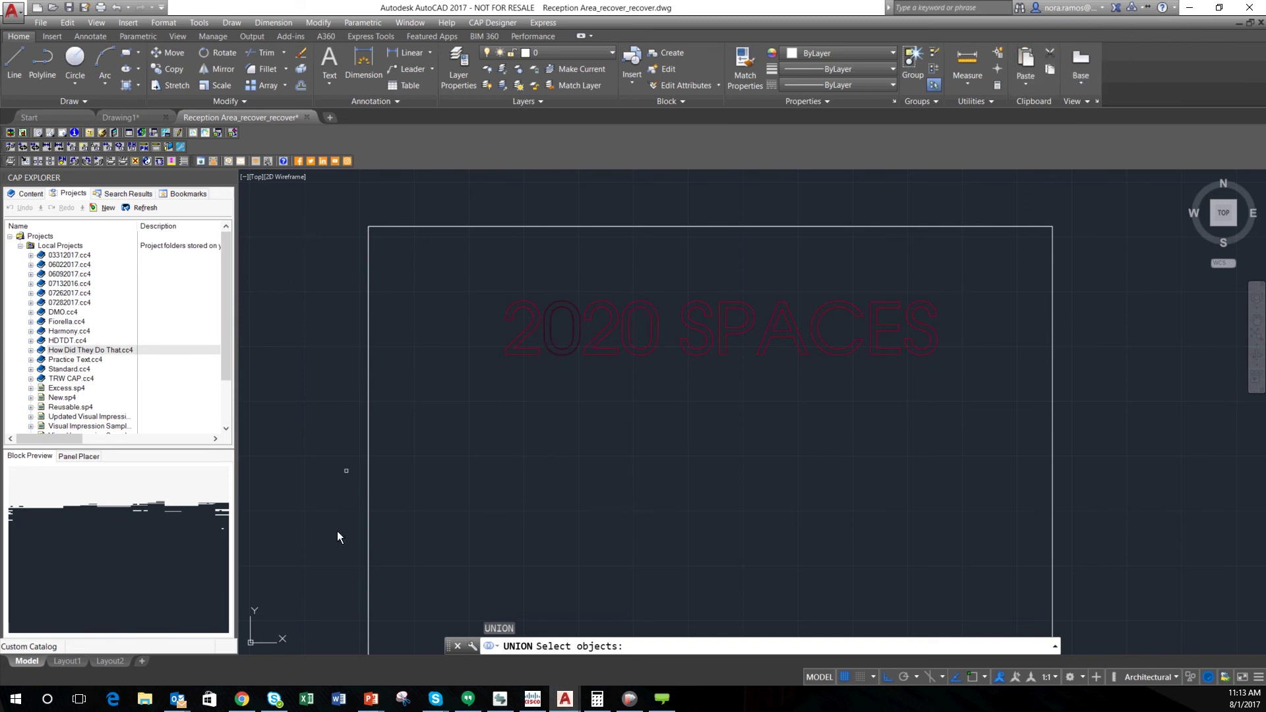
scroll(977, 456, "down", 1)
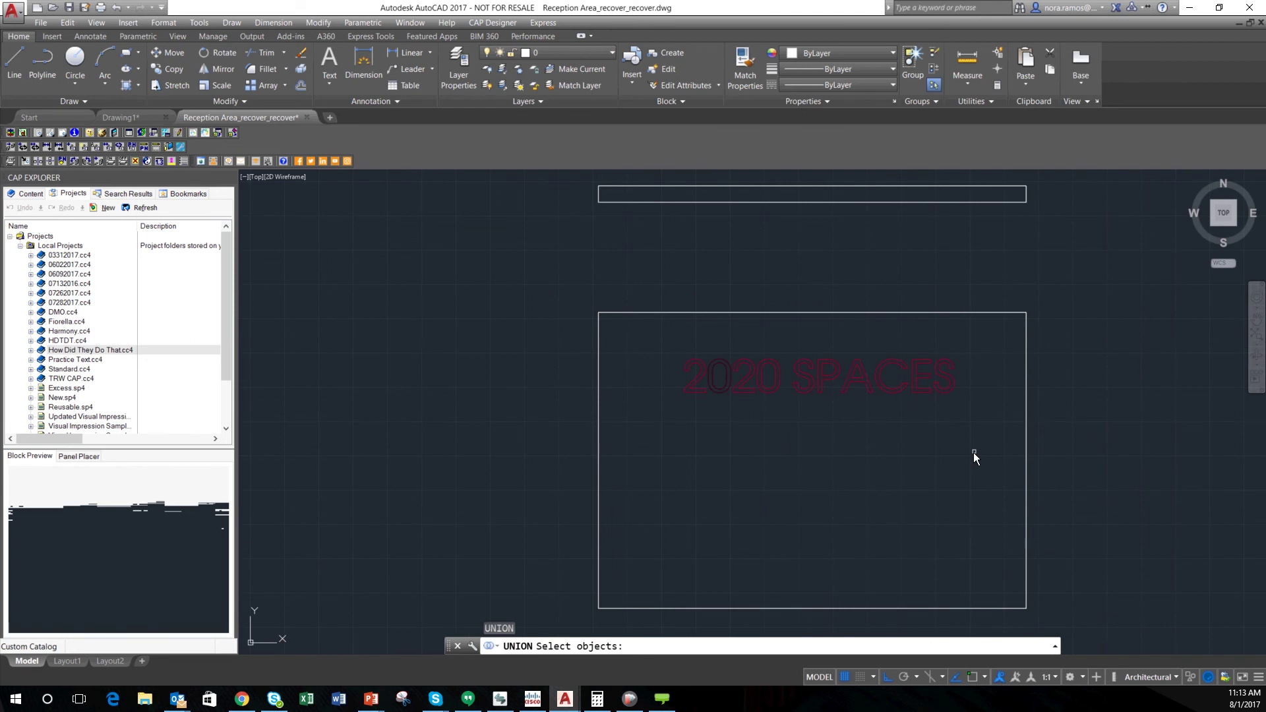
key("Escape")
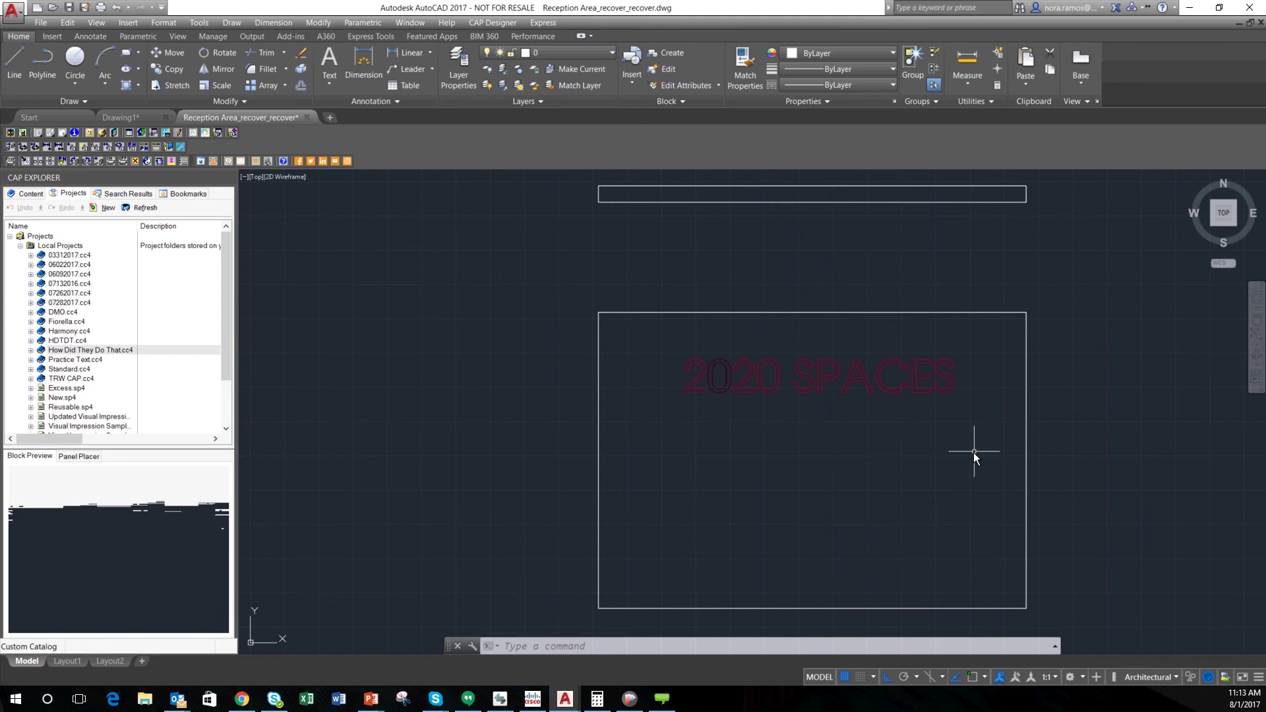
Align all the 2020 SPACES letters from the flat panel onto the upright panel with ALIGN, snapping three pairs of matching panel corners in SW Isometric view.
type("ALIGN")
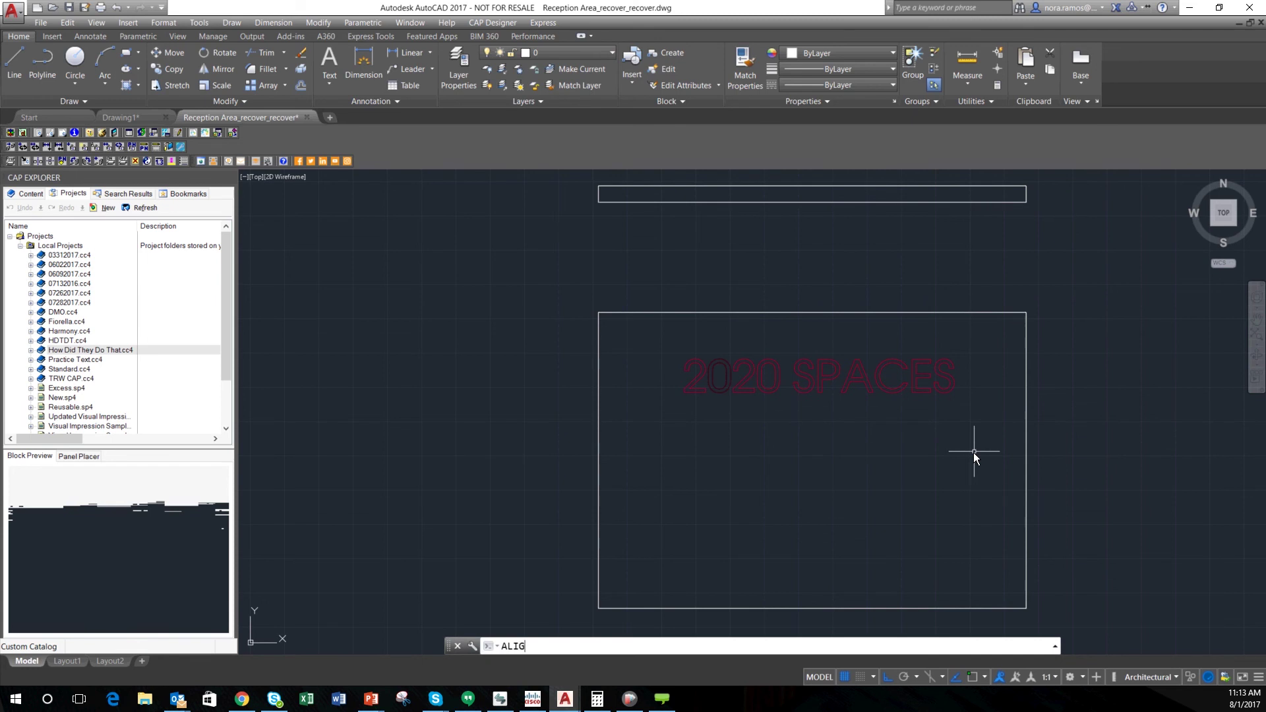
key("Return")
left_click(646, 339)
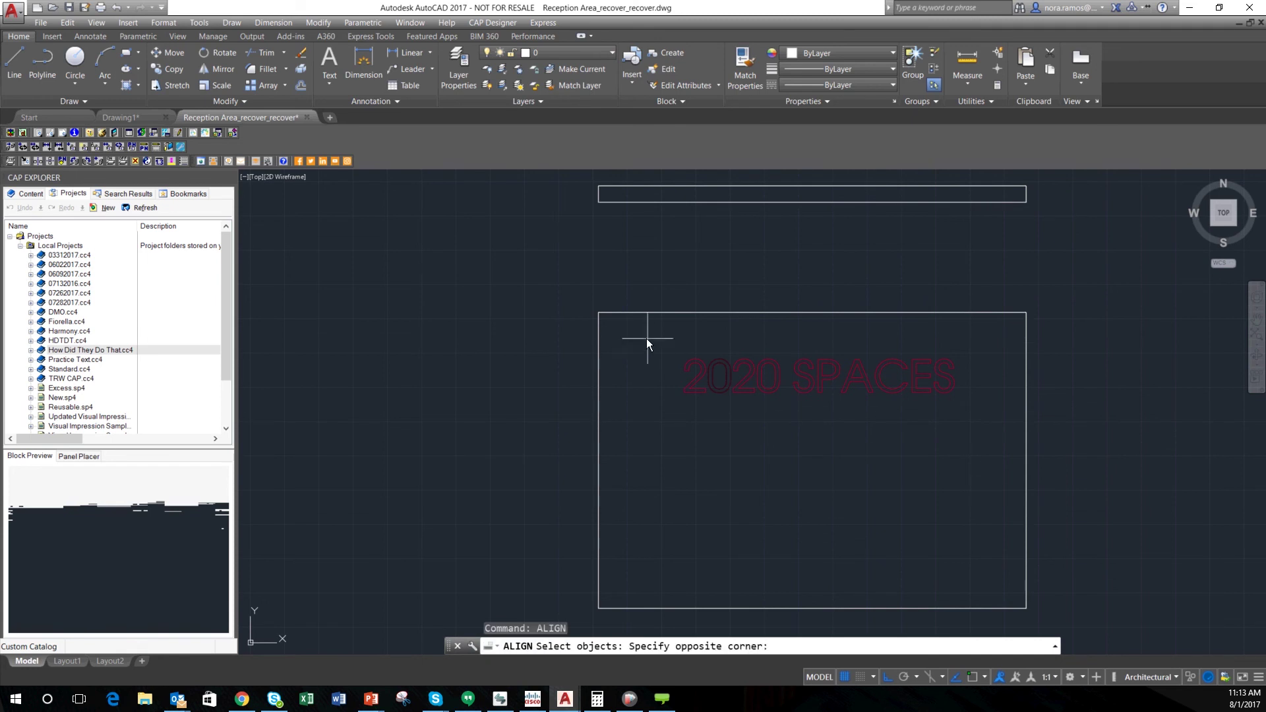
left_click(978, 409)
key("Return")
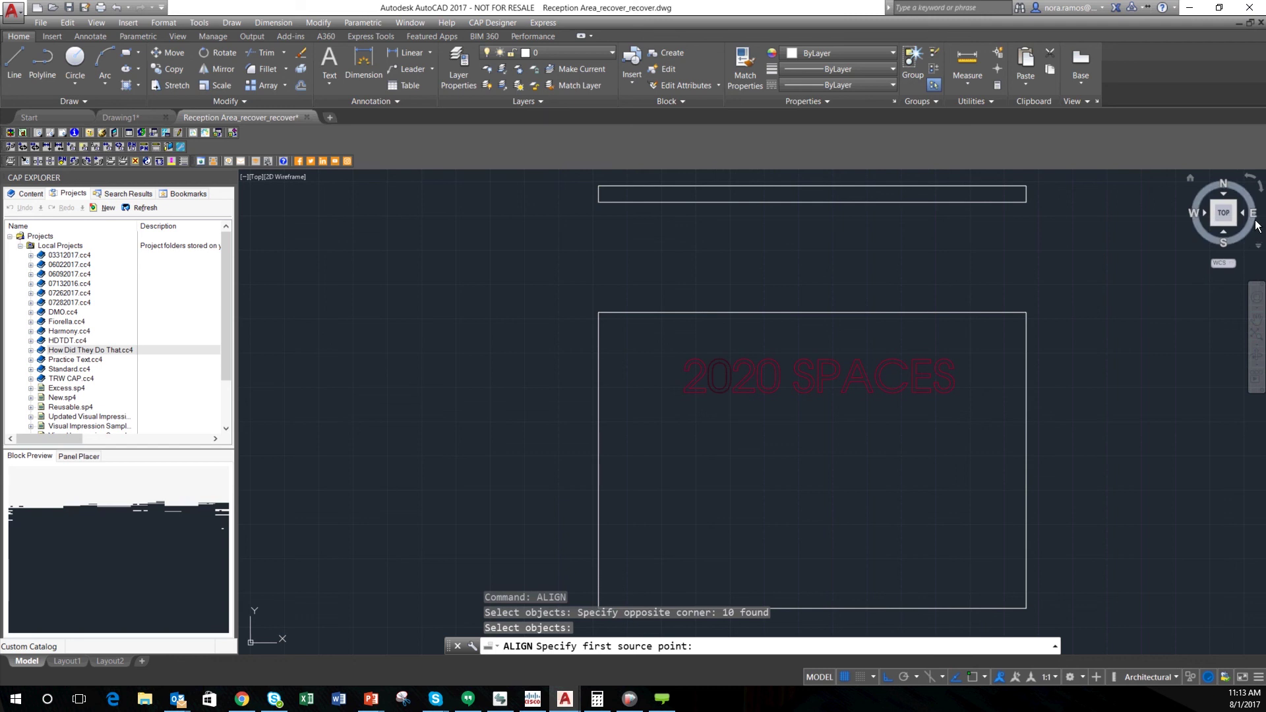
left_click(1213, 226)
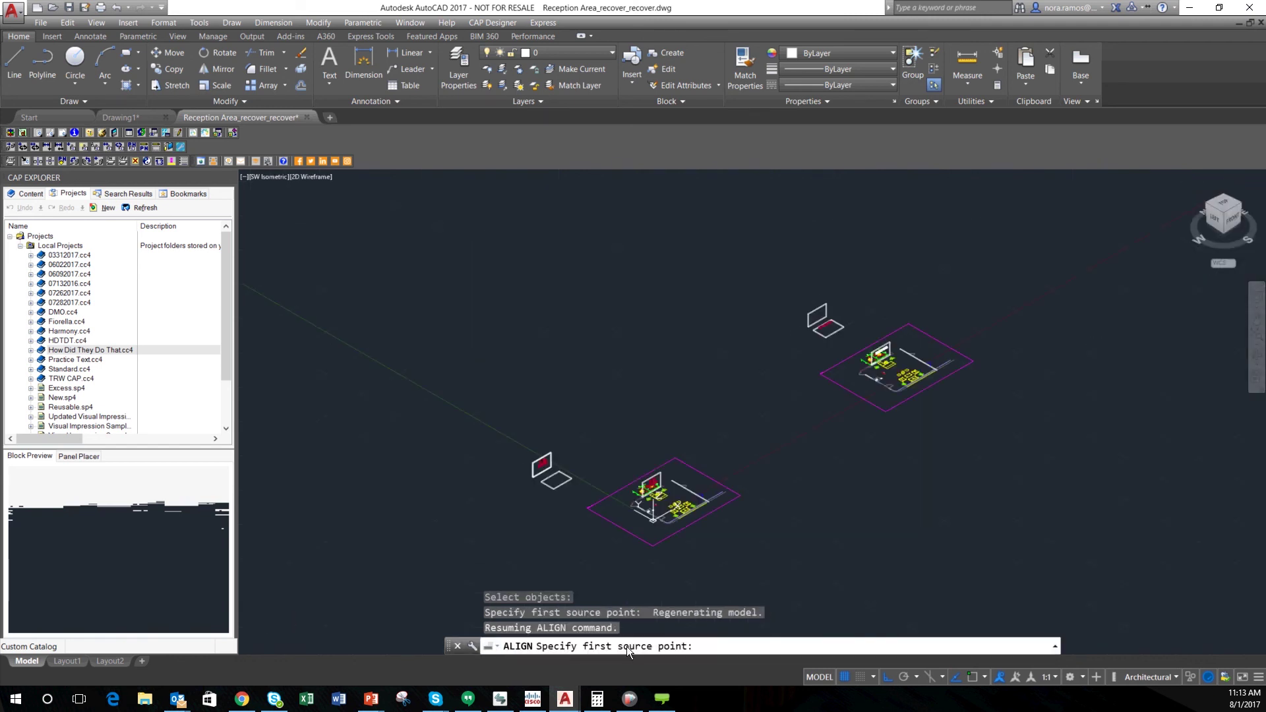
scroll(821, 350, "up", 6)
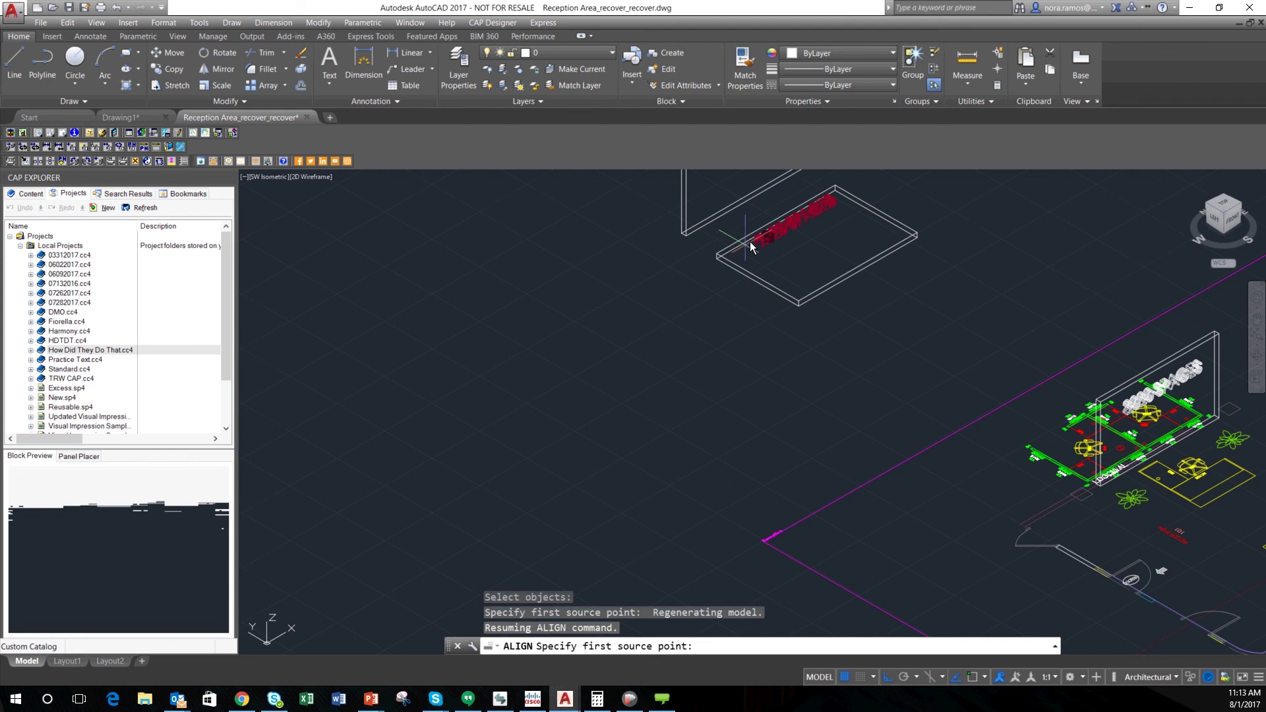
scroll(746, 347, "up", 4)
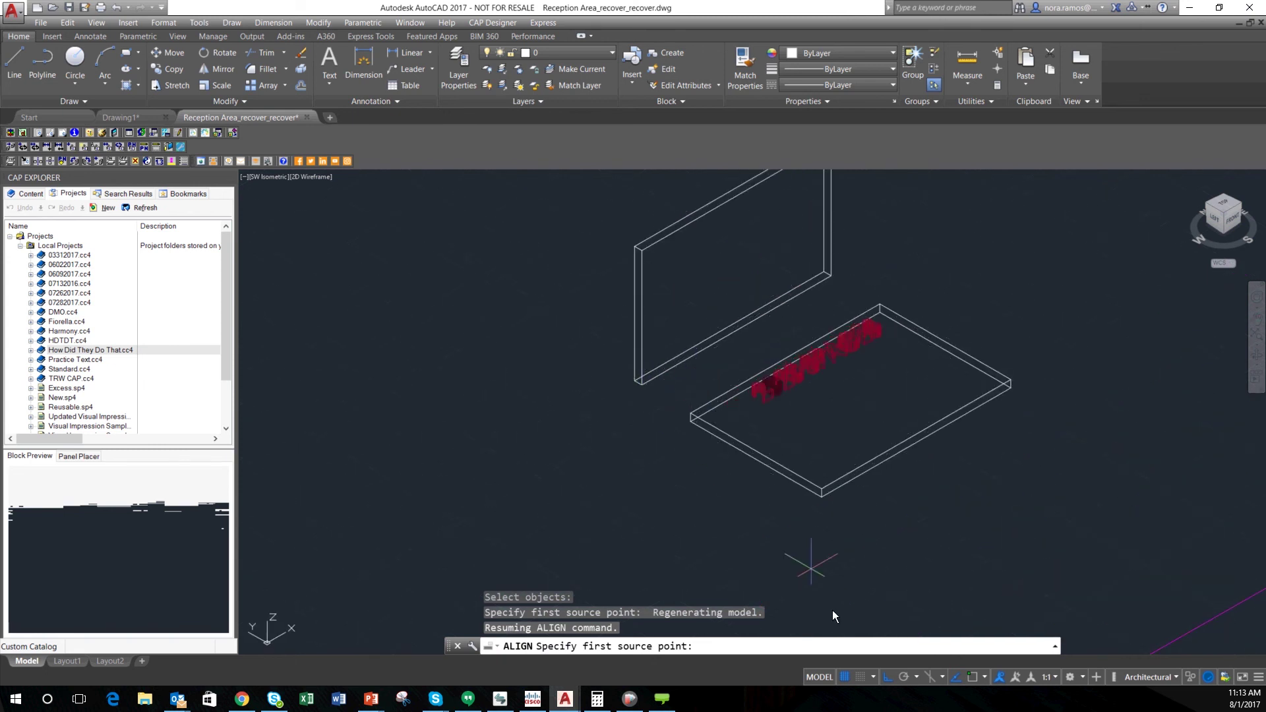
left_click(972, 677)
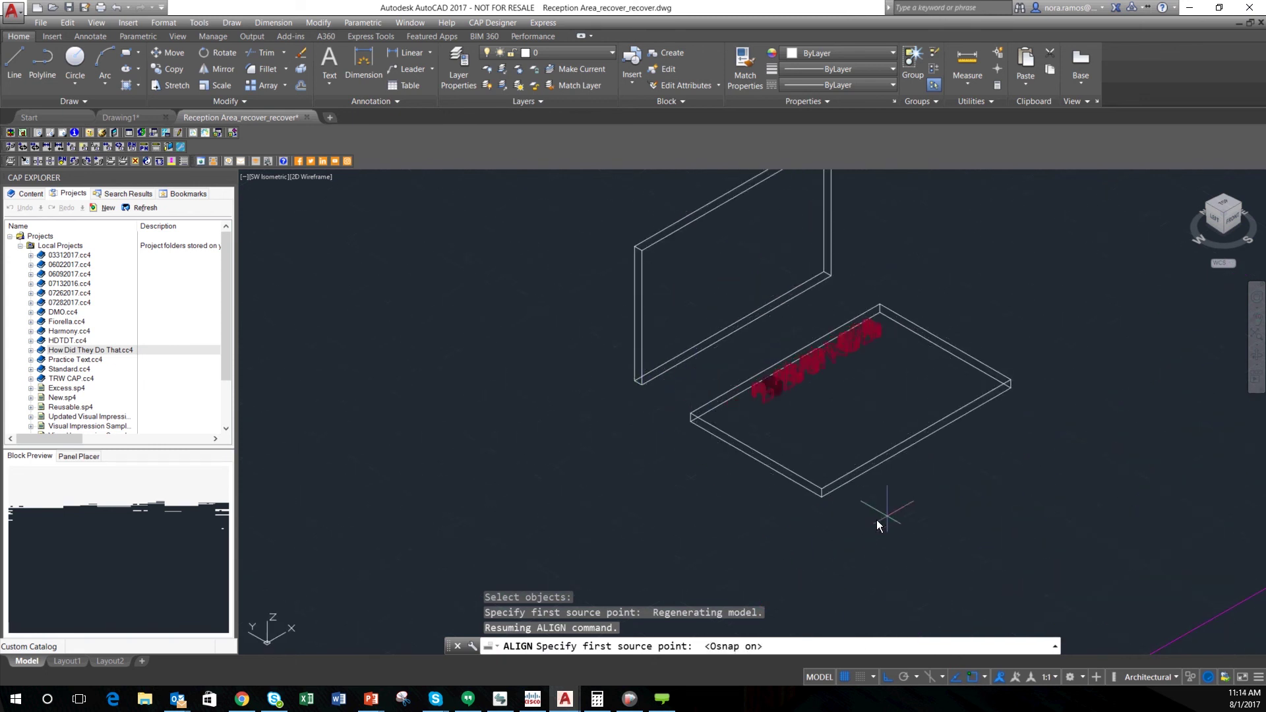
left_click(821, 490)
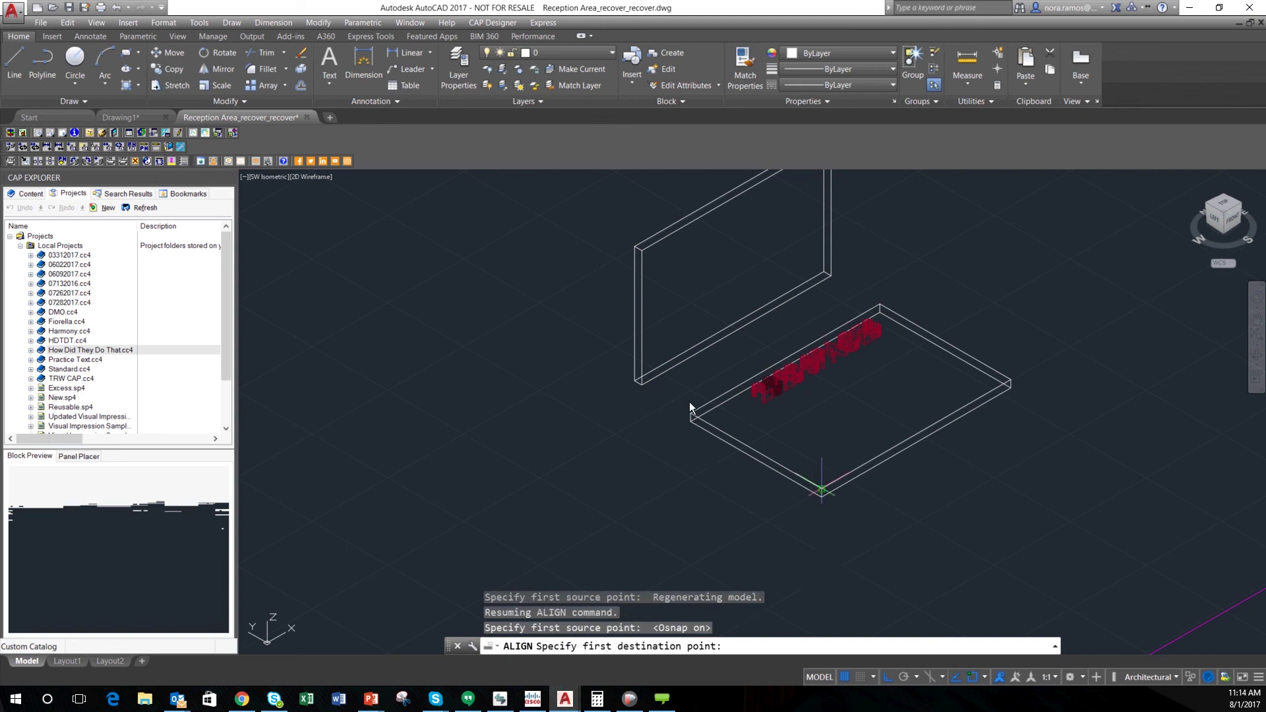
left_click(642, 383)
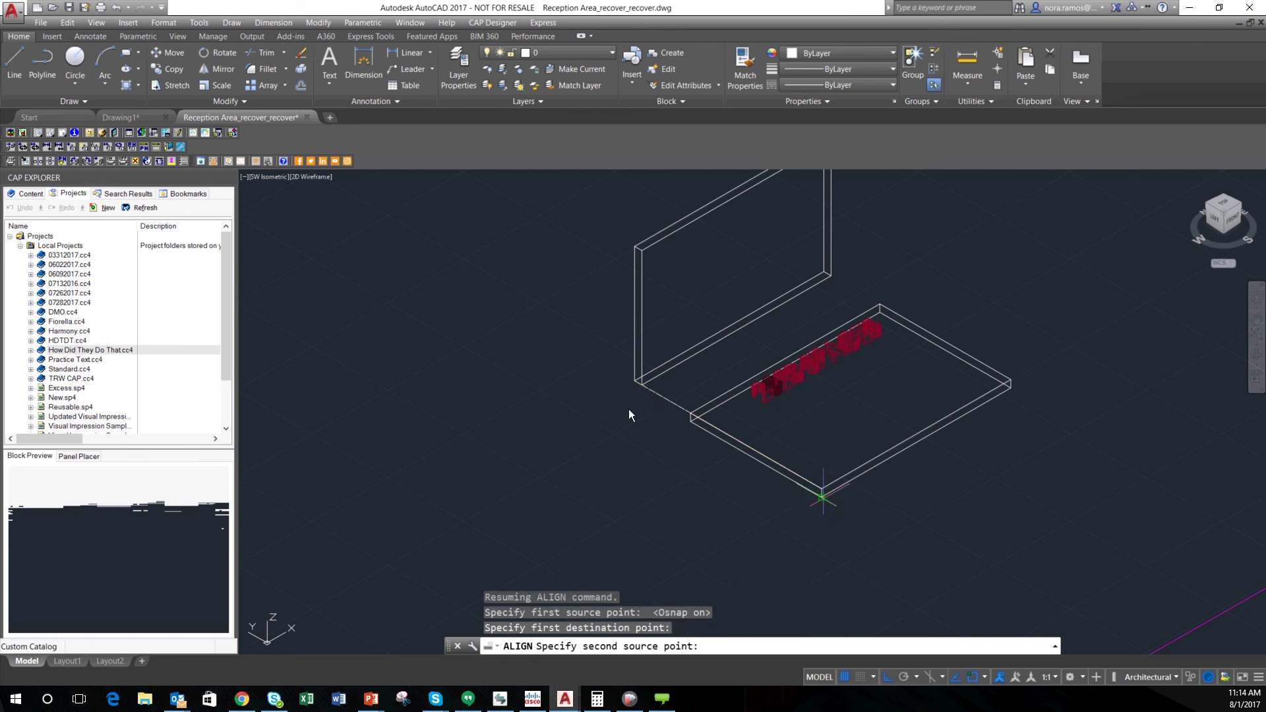
left_click(631, 382)
left_click(631, 382)
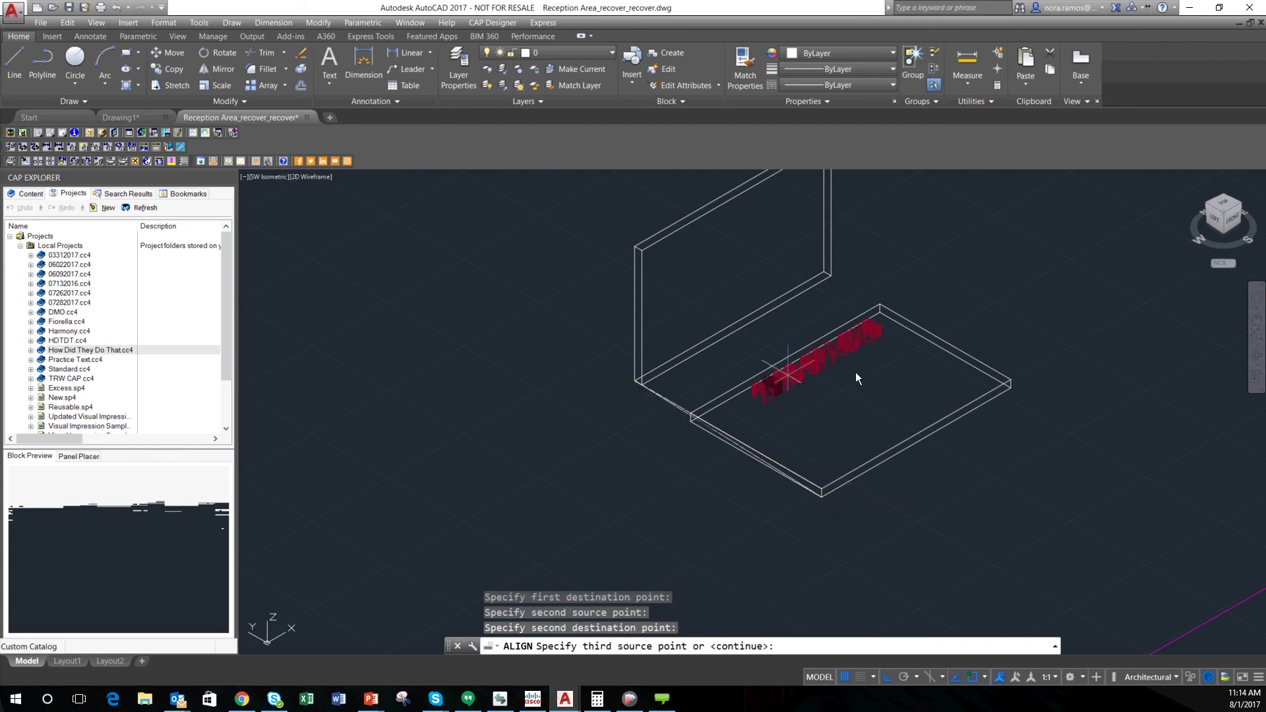
left_click(1010, 381)
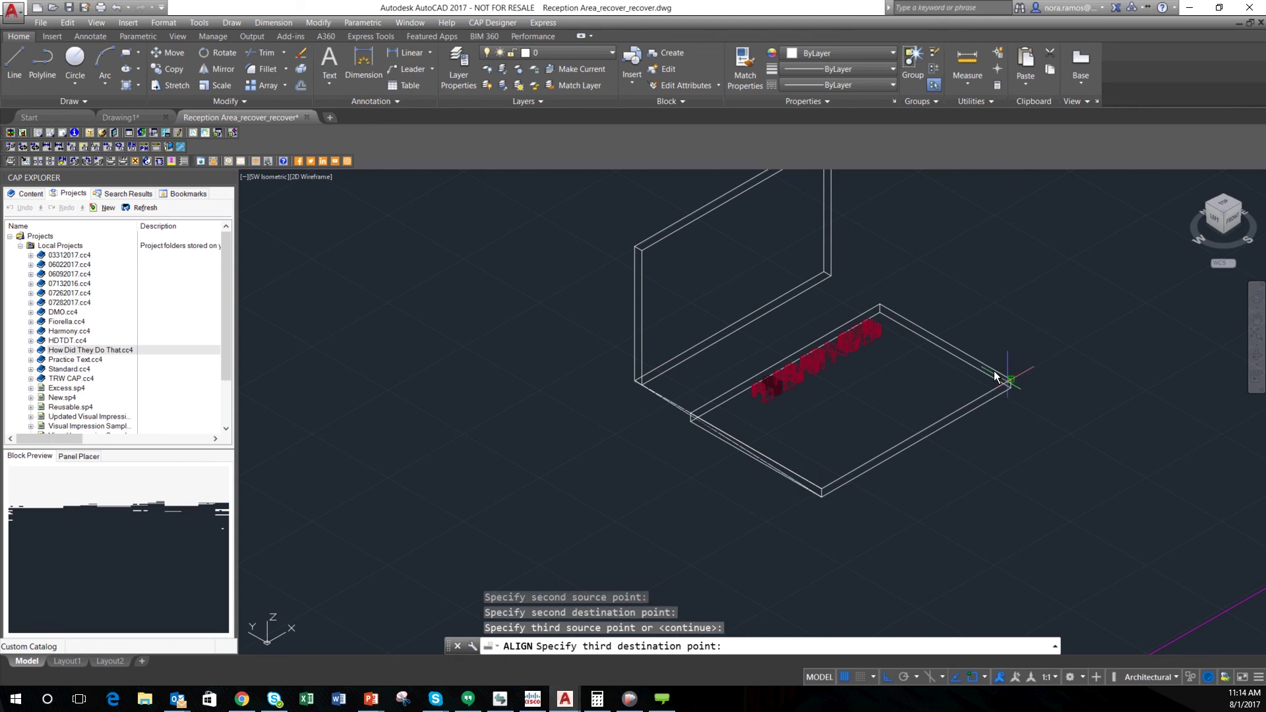
left_click(829, 274)
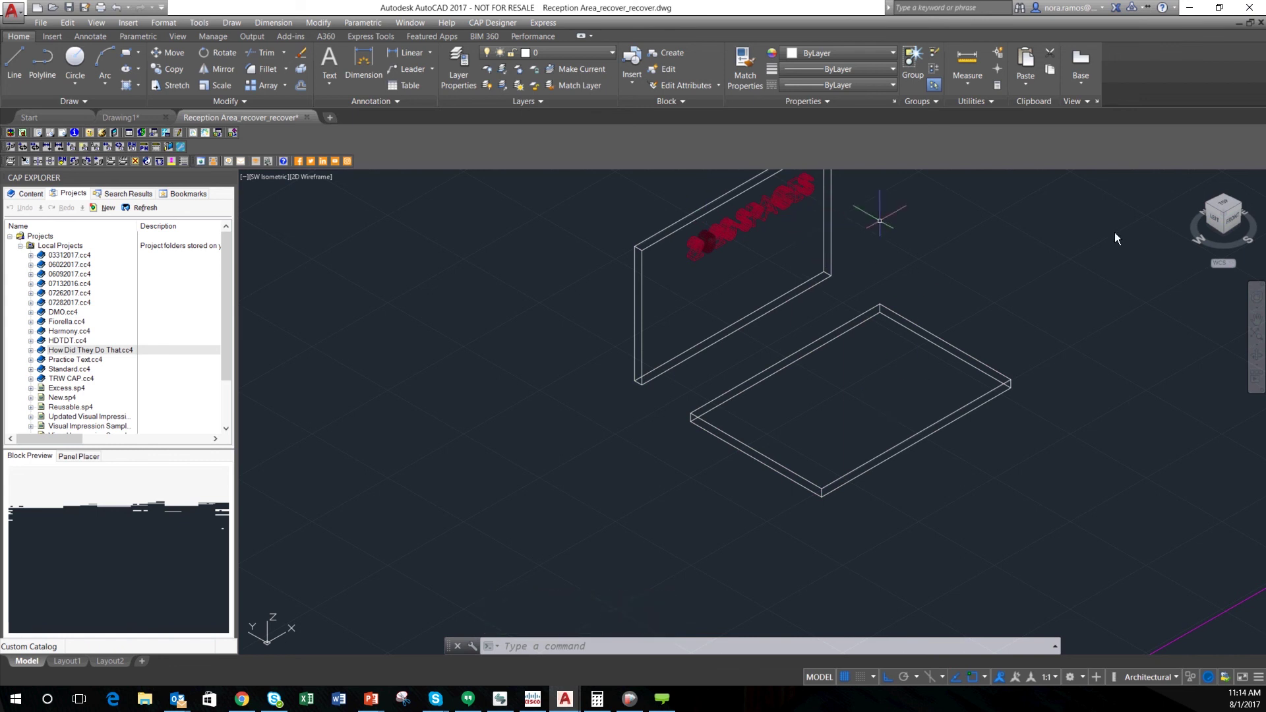
Start a new CAP Part in Top view, choosing the upright panel and its lettering as plan view objects, with Set the Tag Properties enabled.
left_click(1227, 207)
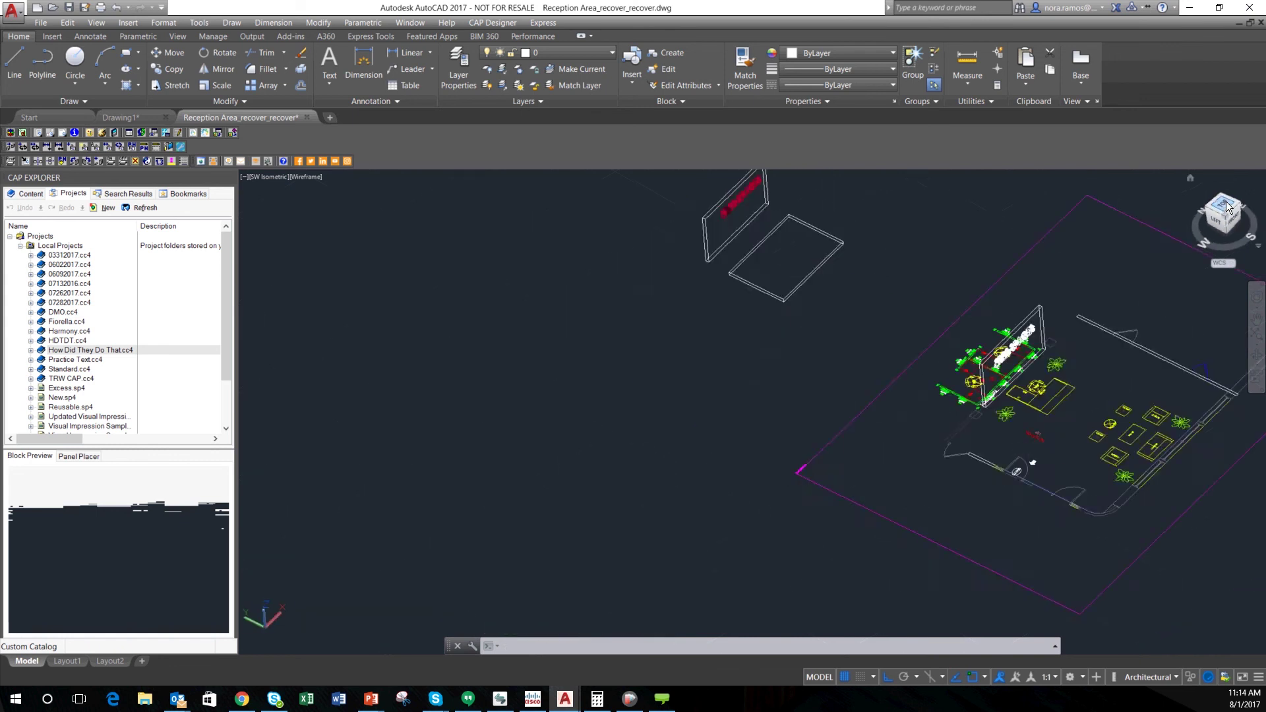
left_click(1228, 208)
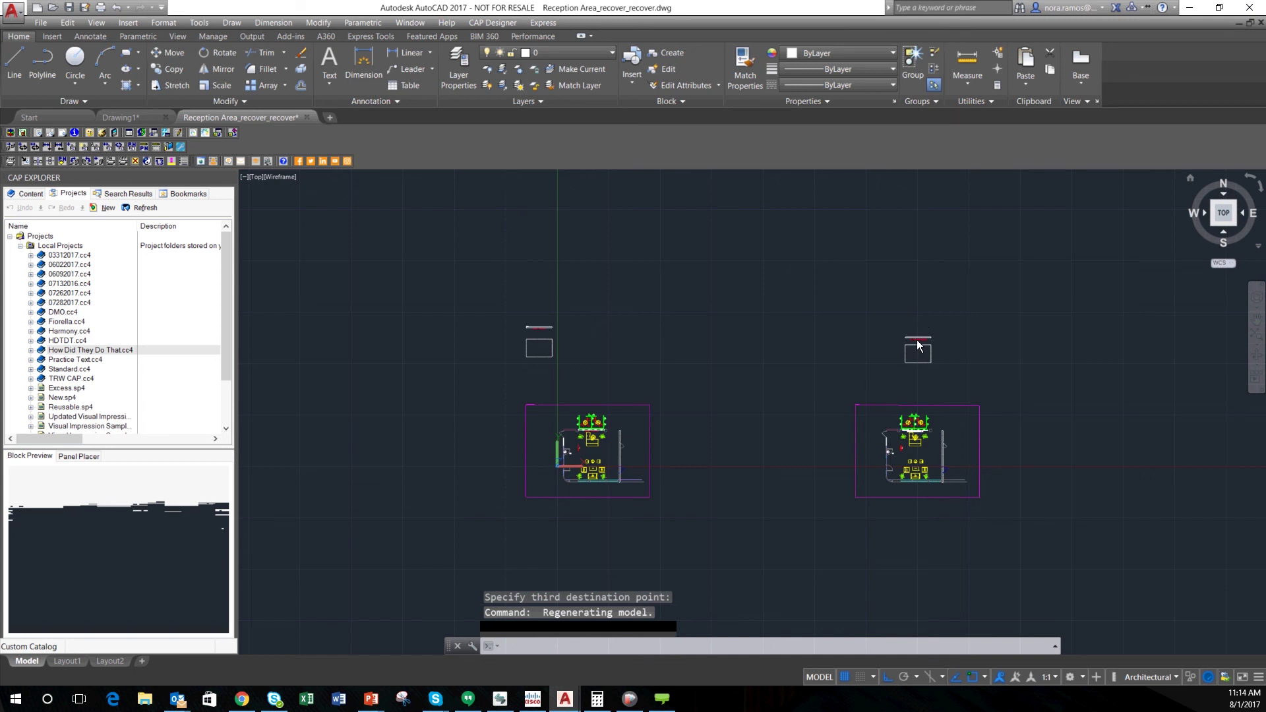
scroll(936, 334, "up", 3)
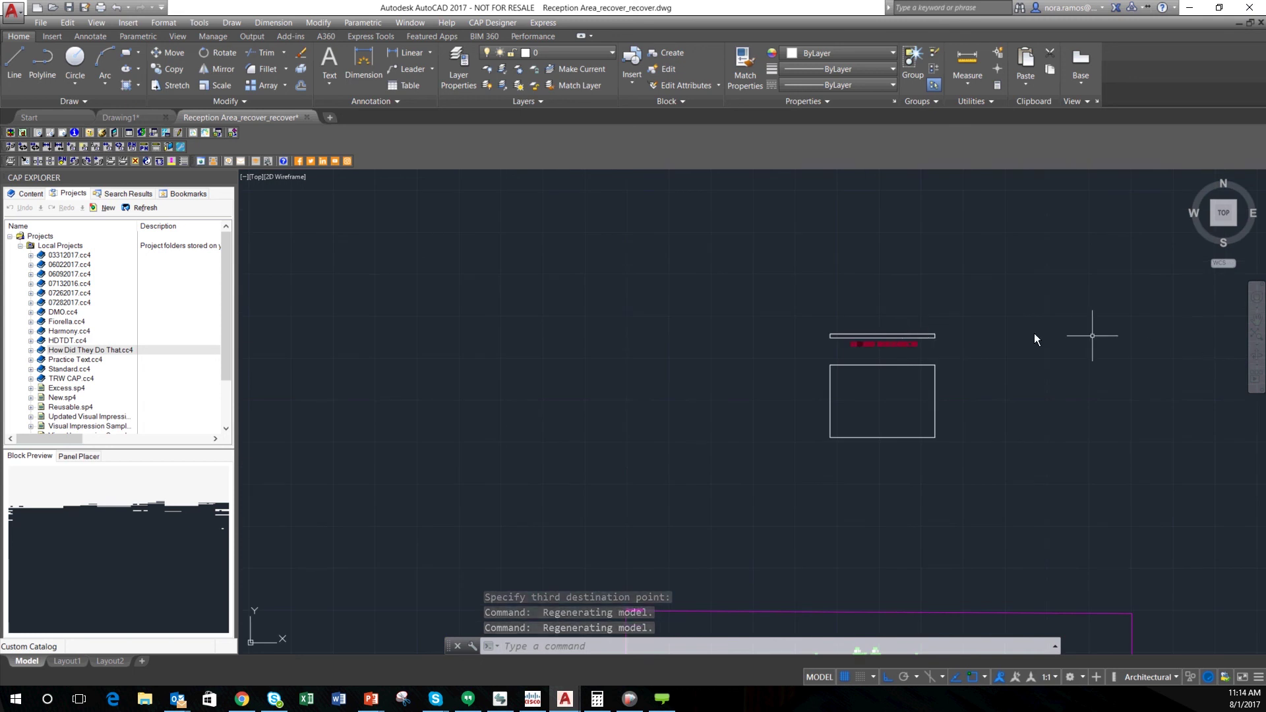
scroll(923, 303, "down", 2)
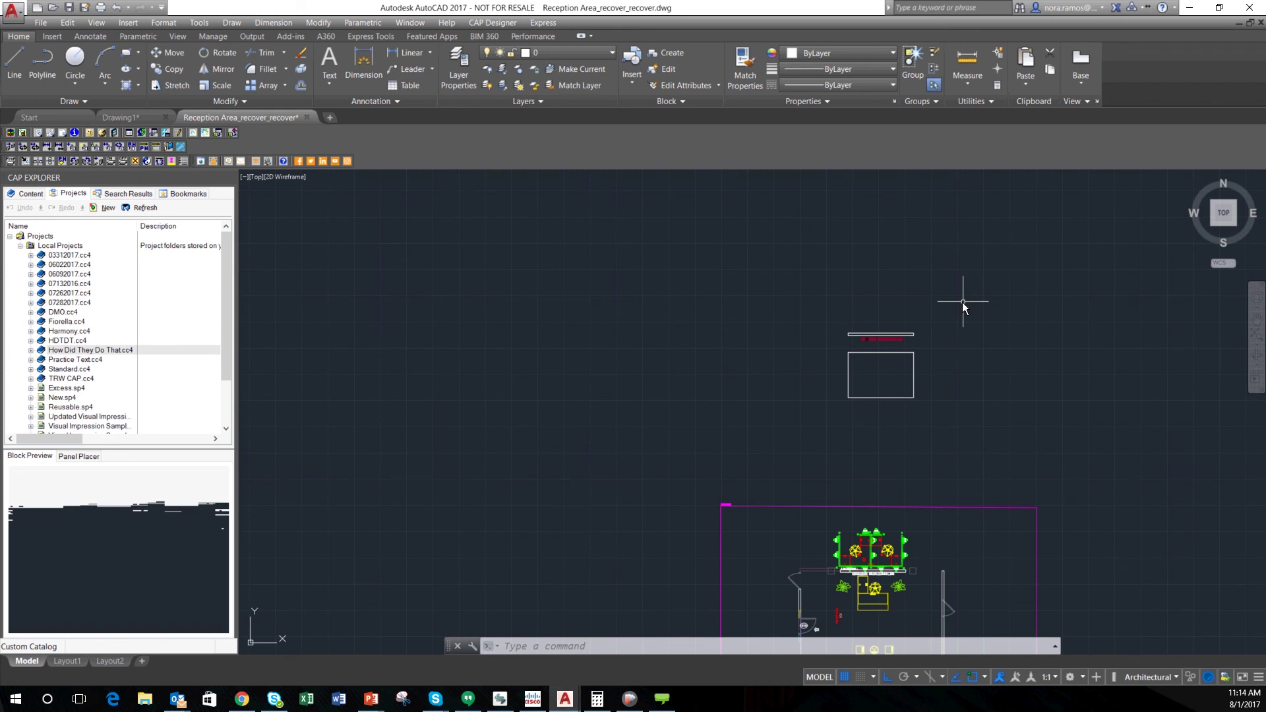
left_click(493, 22)
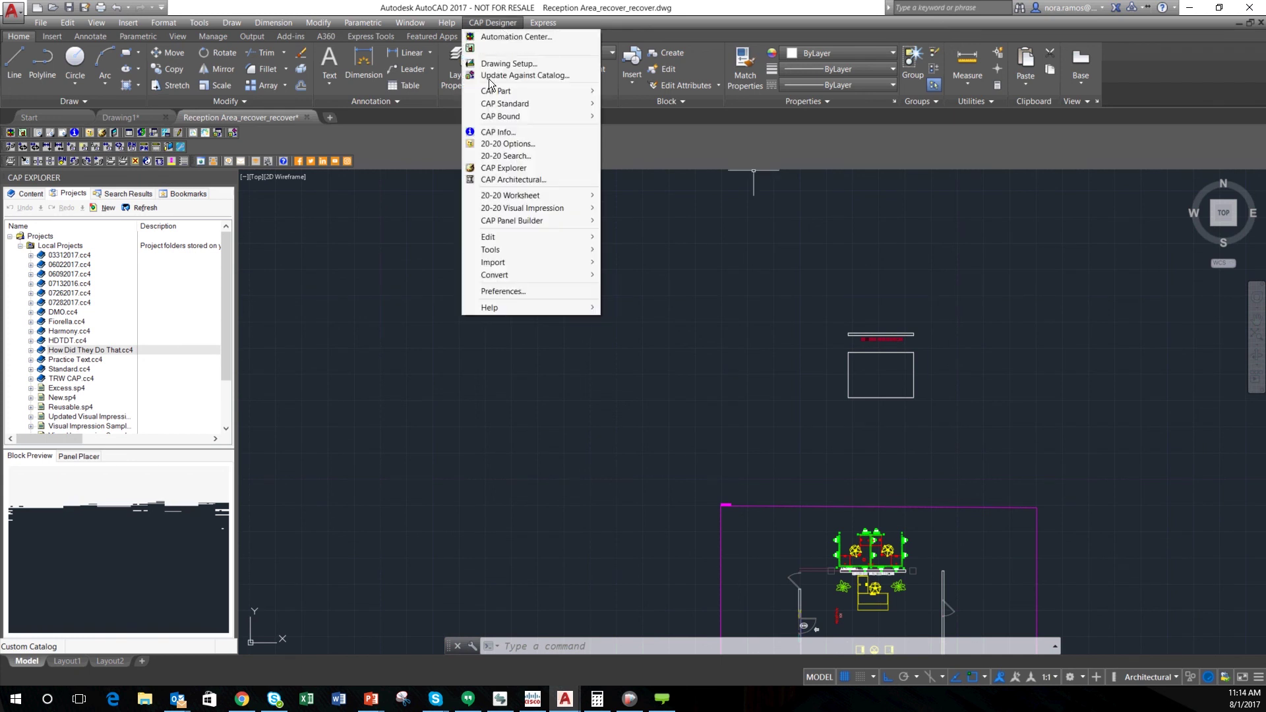
mouse_move(504, 91)
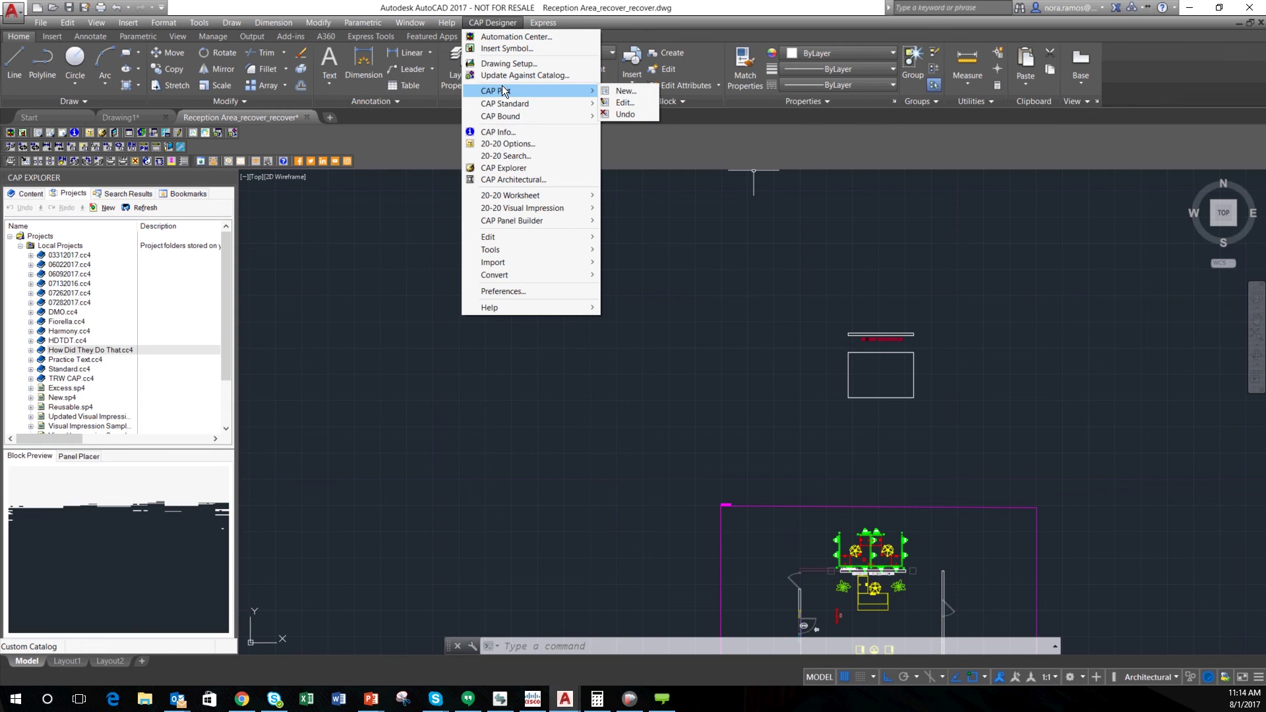
left_click(634, 90)
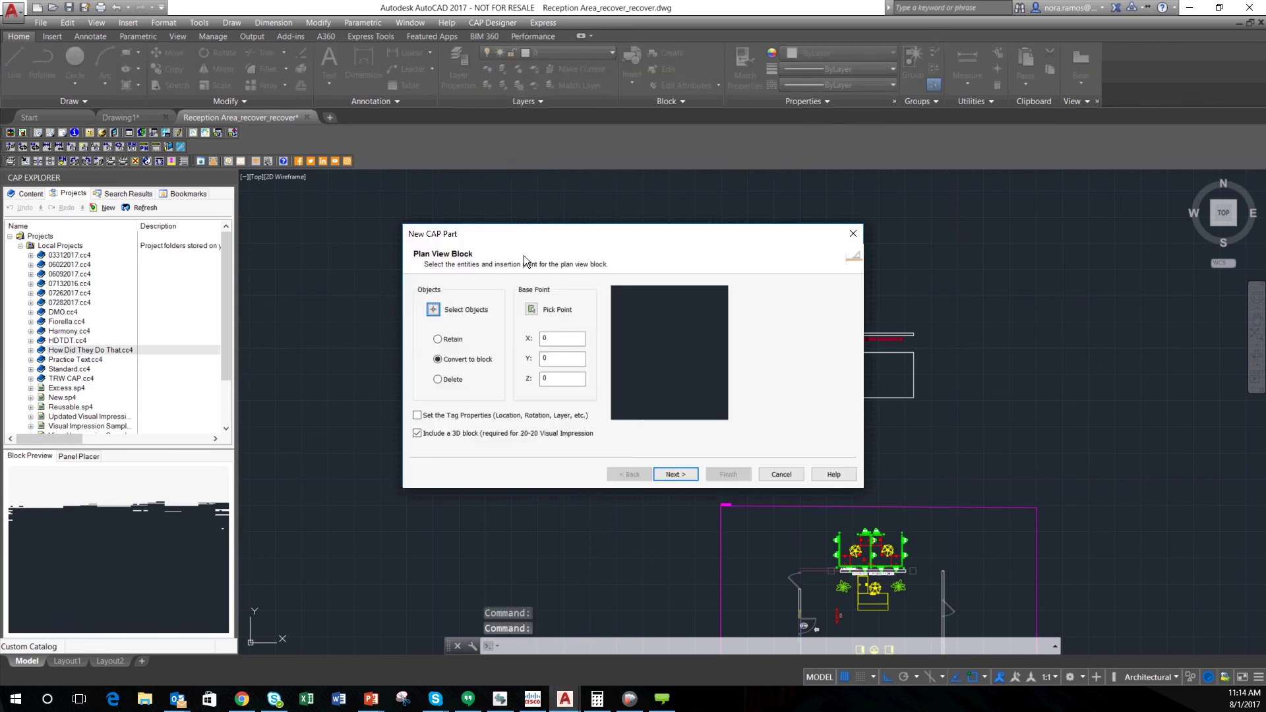
left_click(433, 309)
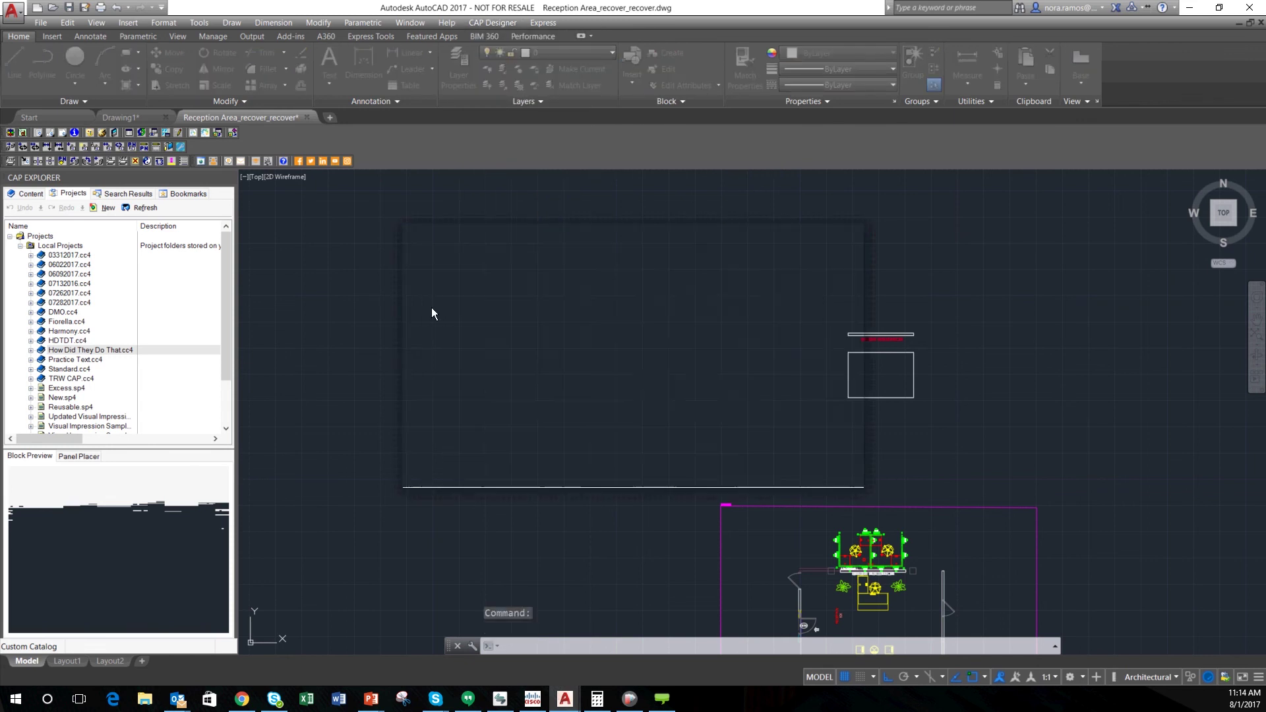
left_click(813, 314)
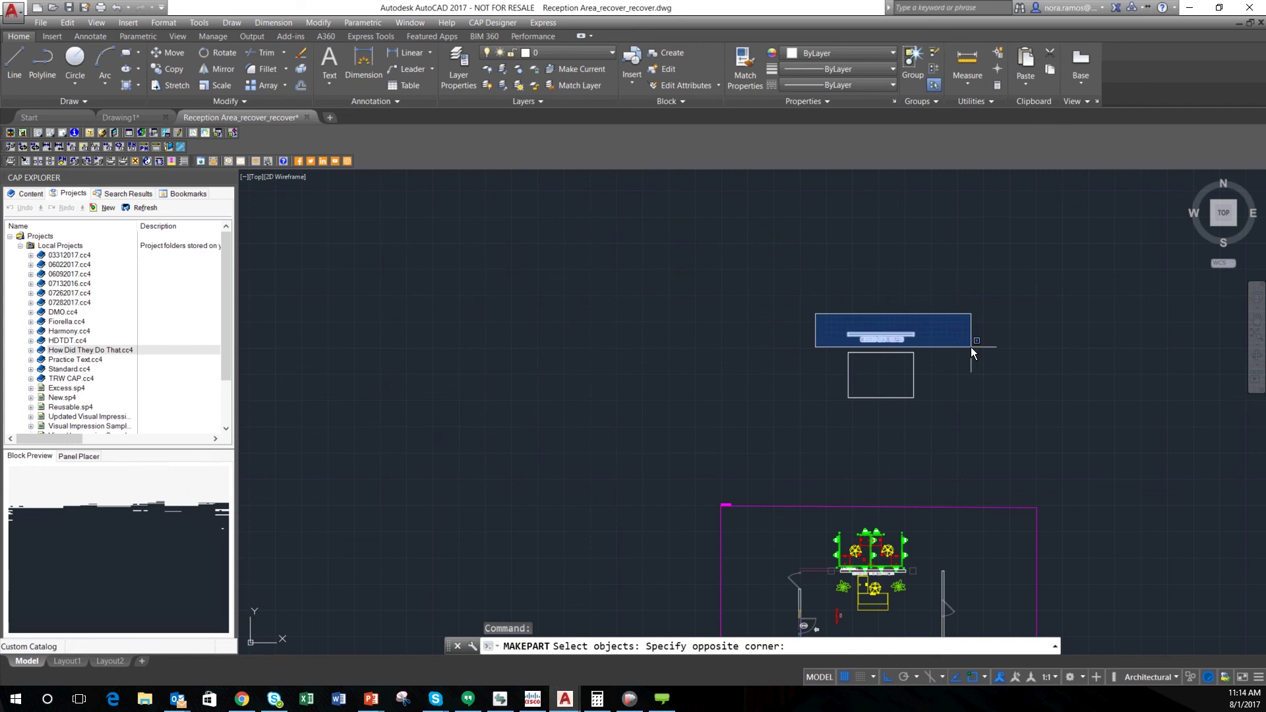
left_click(971, 347)
key("Return")
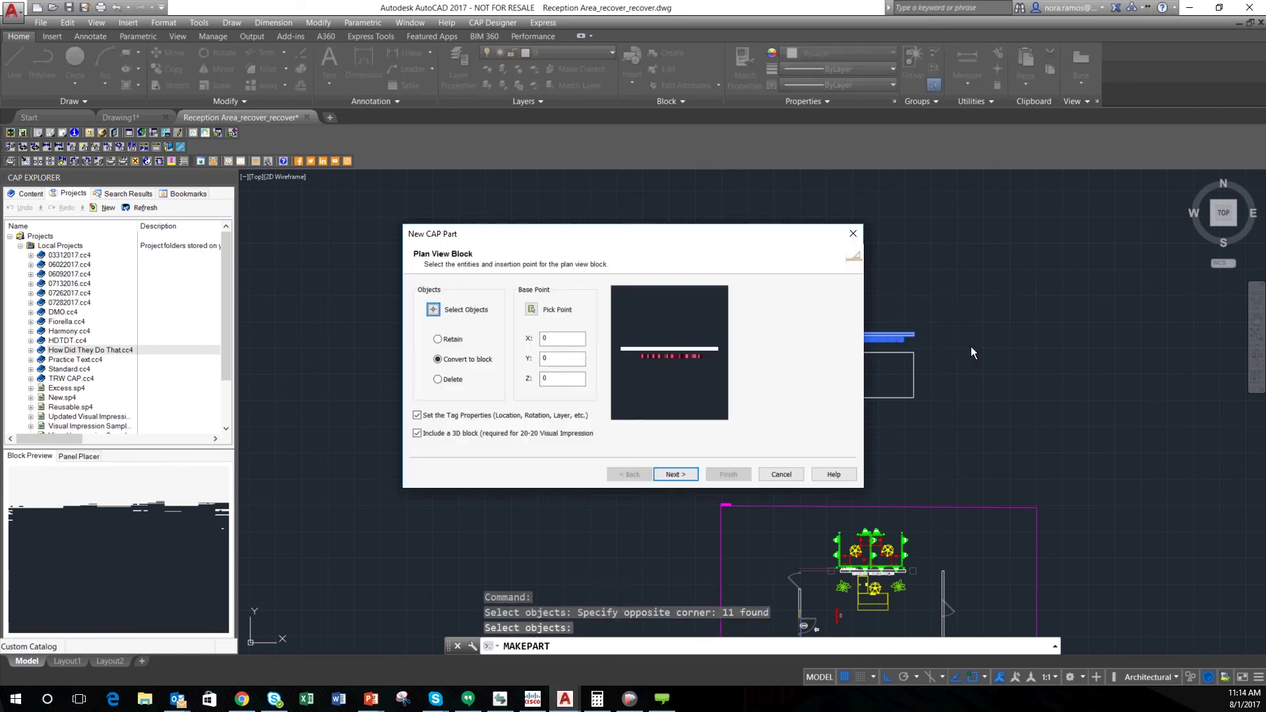
Set the plan view block's base point at the upright panel's lower-left corner in plan and continue to the tag properties.
left_click(528, 309)
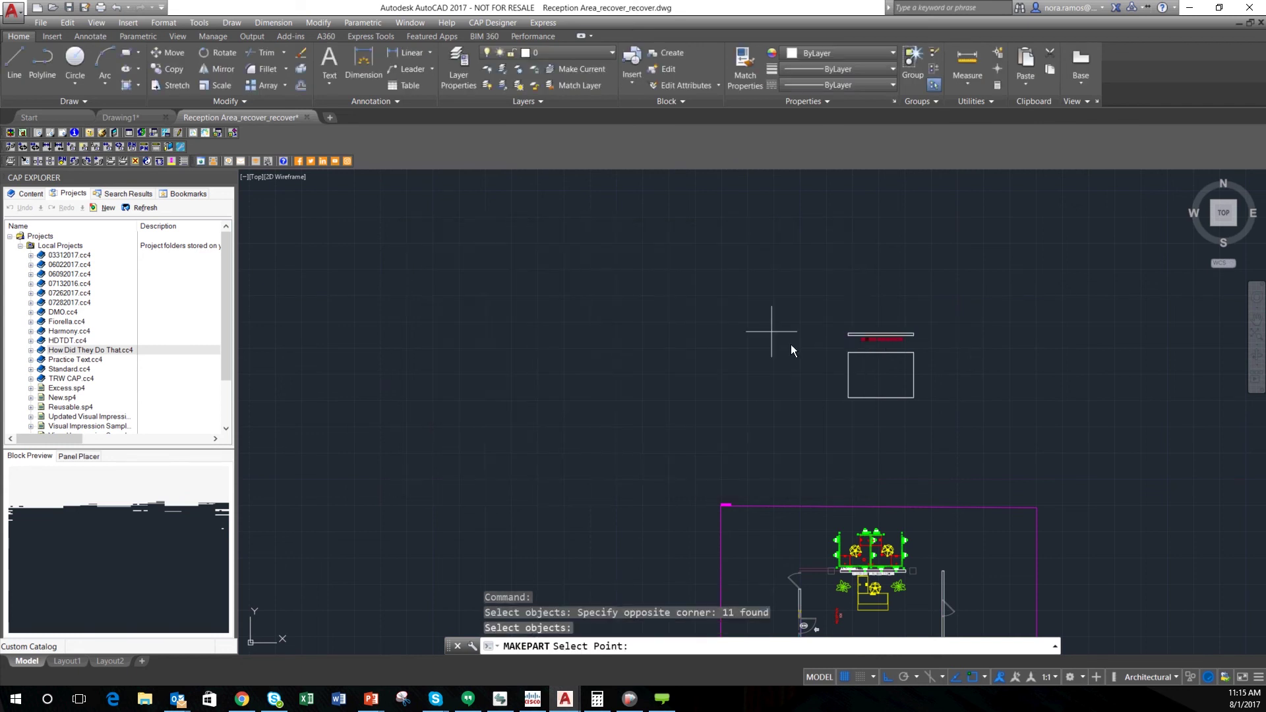
scroll(854, 359, "up", 3)
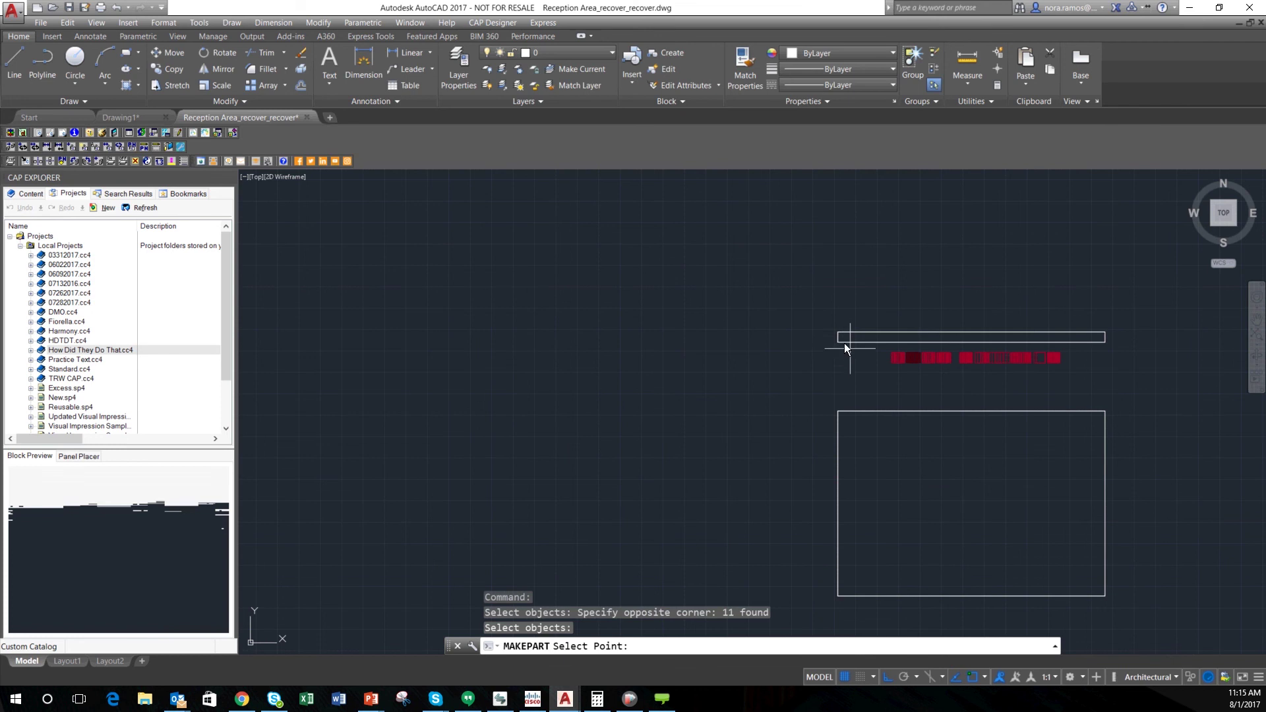
left_click(838, 342)
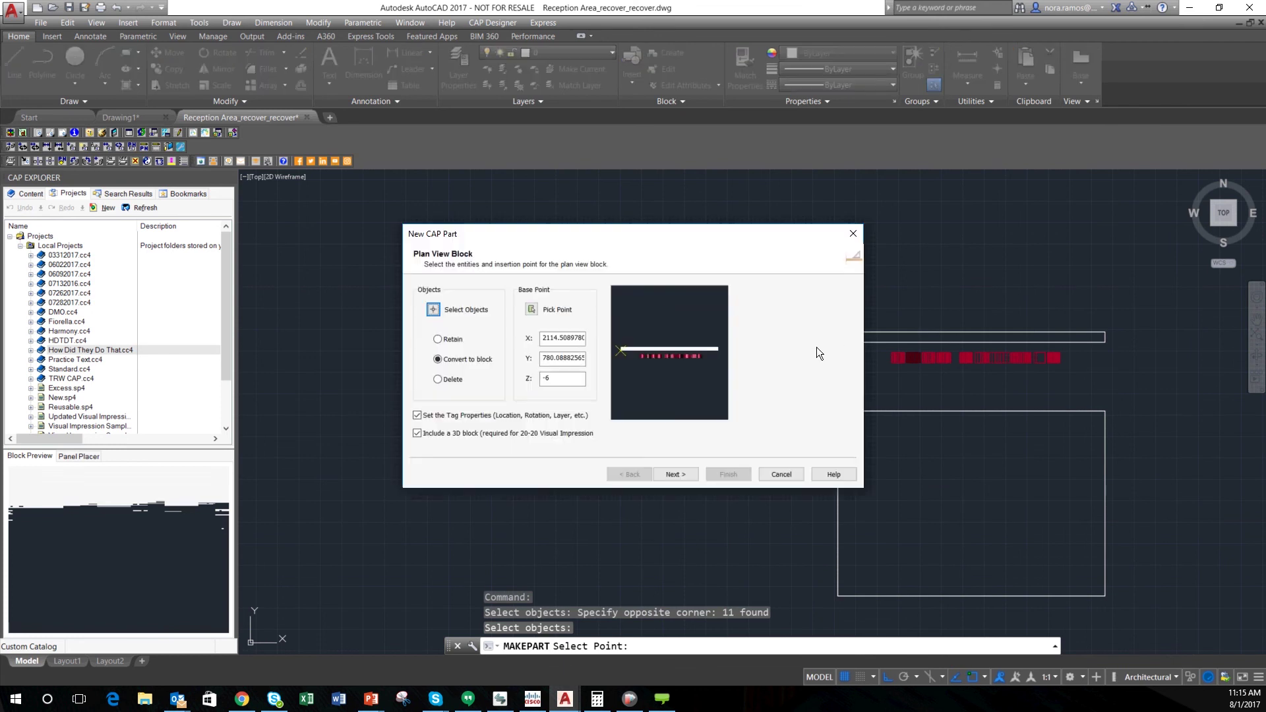
left_click(675, 474)
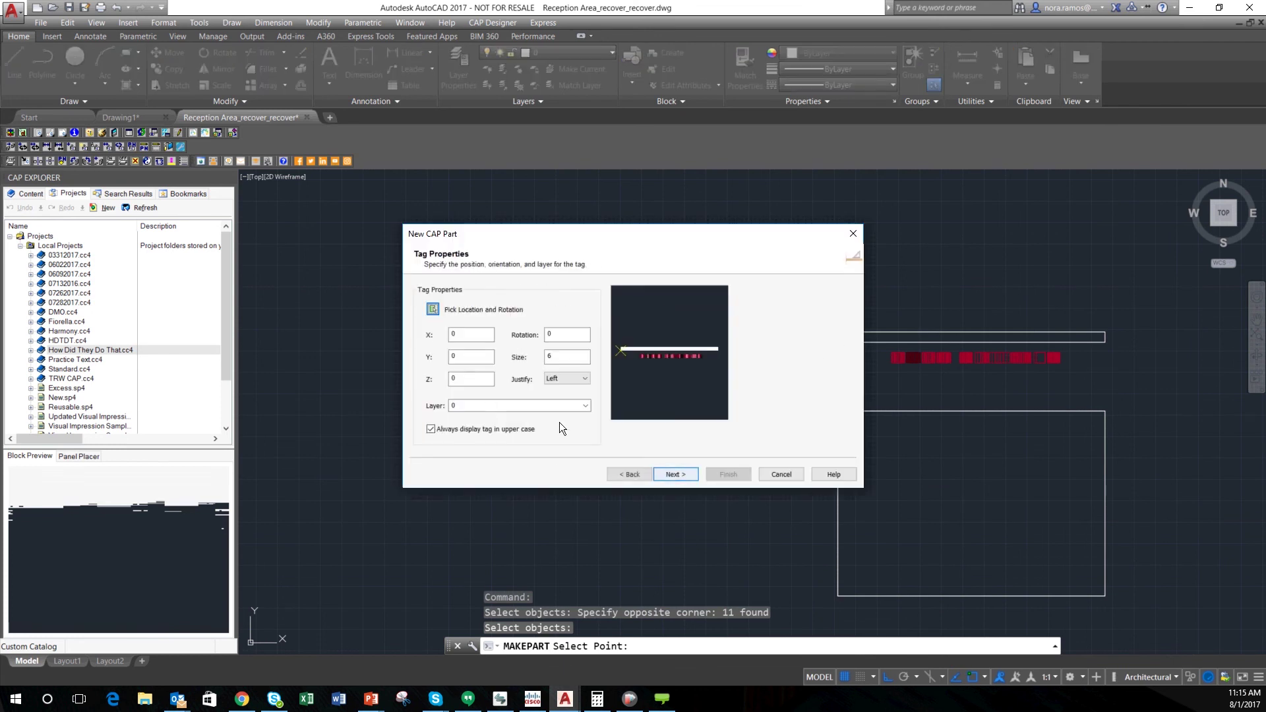
Place the part's tag at the upright panel's upper-left corner in plan, rotated along the panel's back edge, and accept the tag properties.
left_click(433, 308)
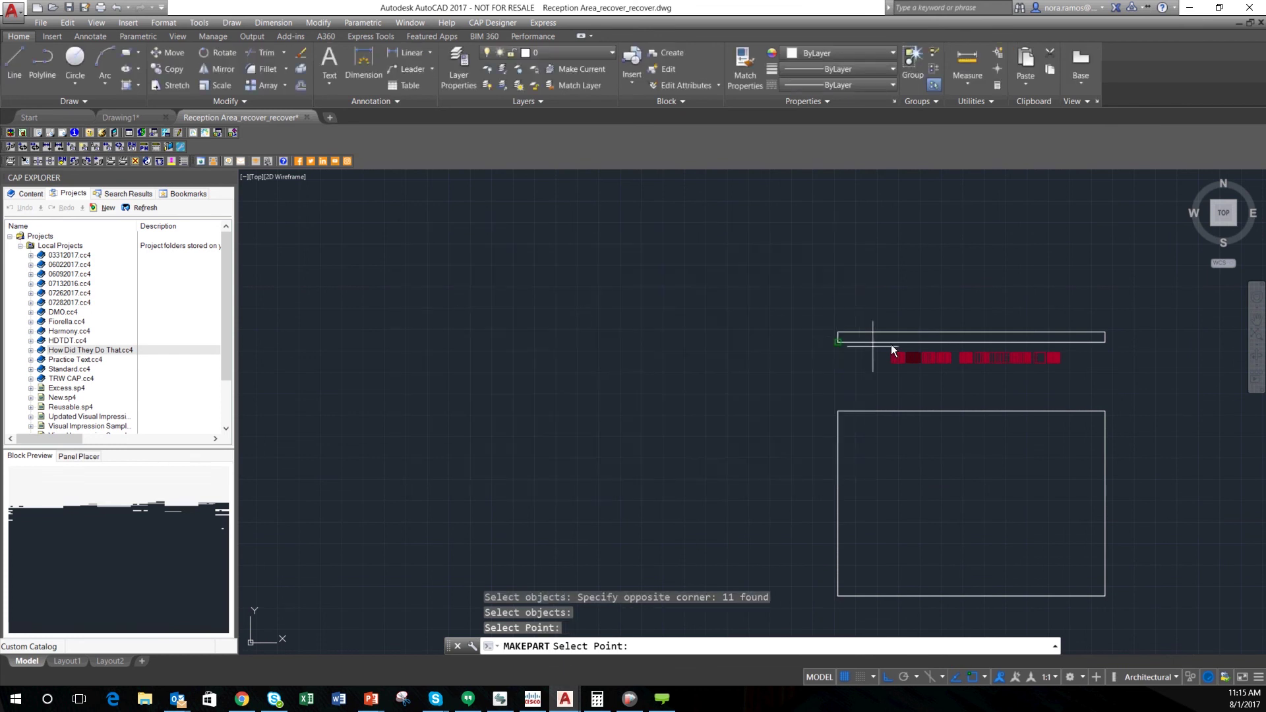
left_click(837, 333)
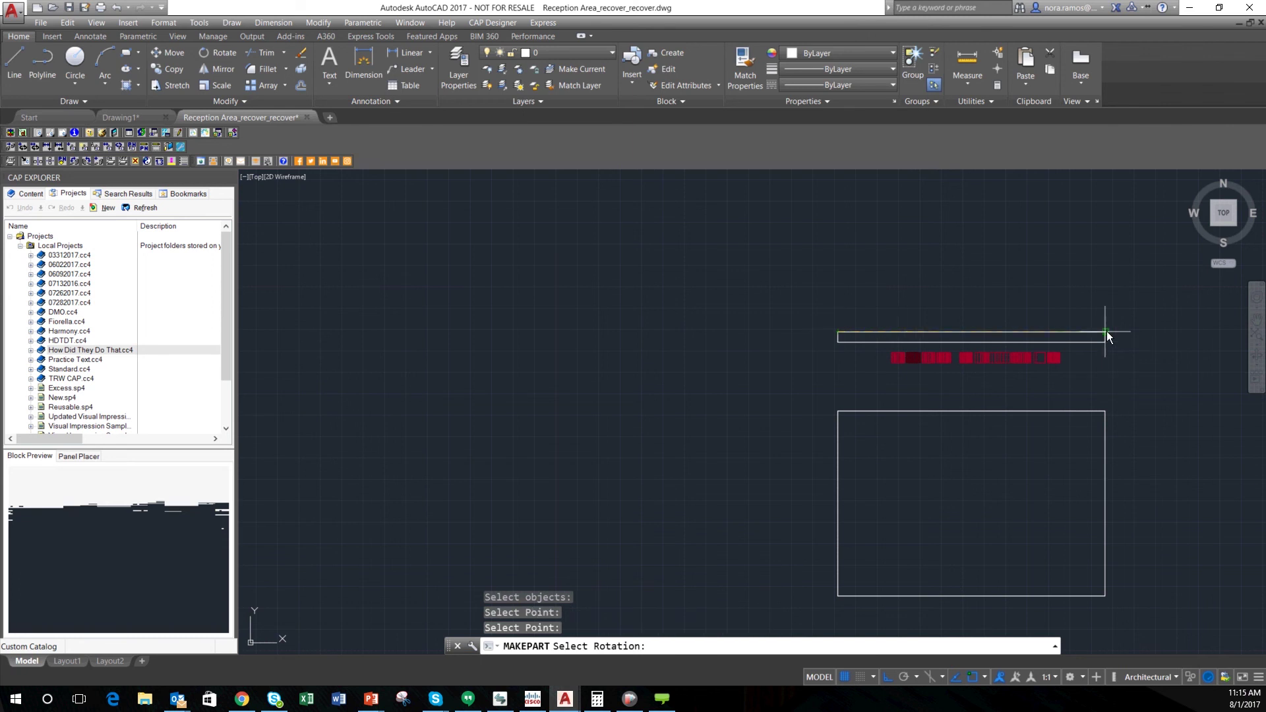
left_click(1105, 332)
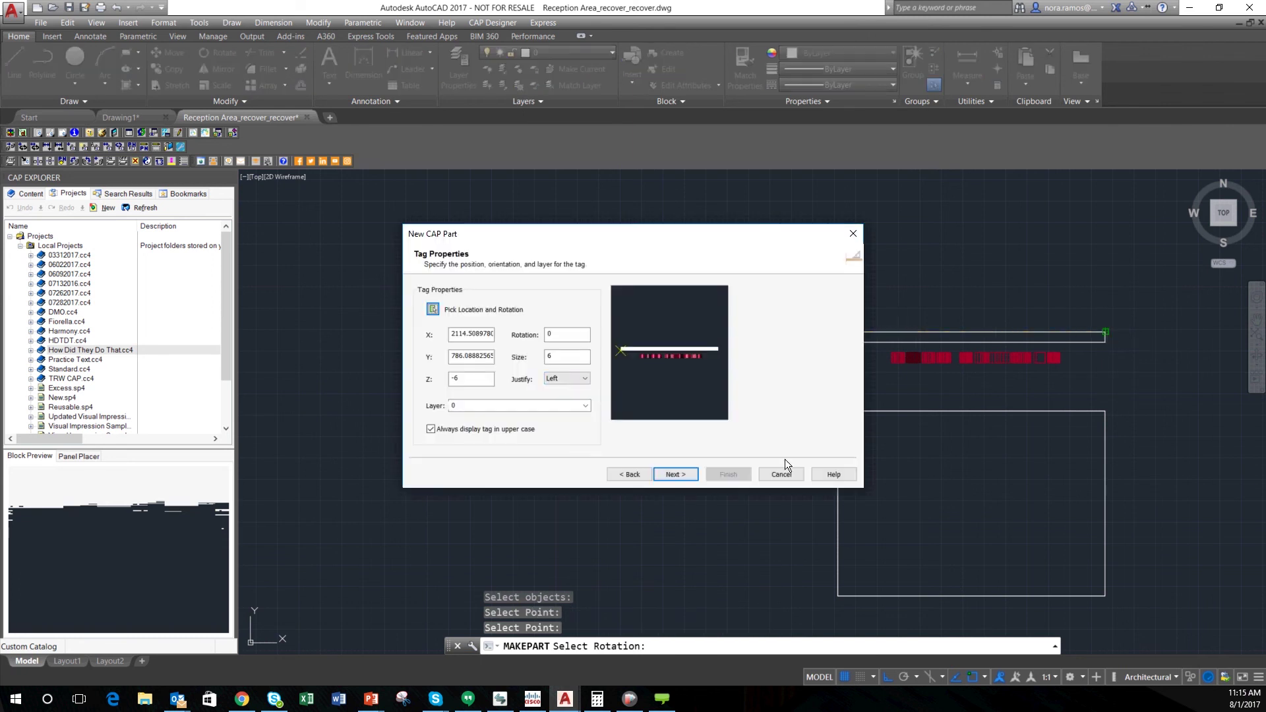
left_click(657, 471)
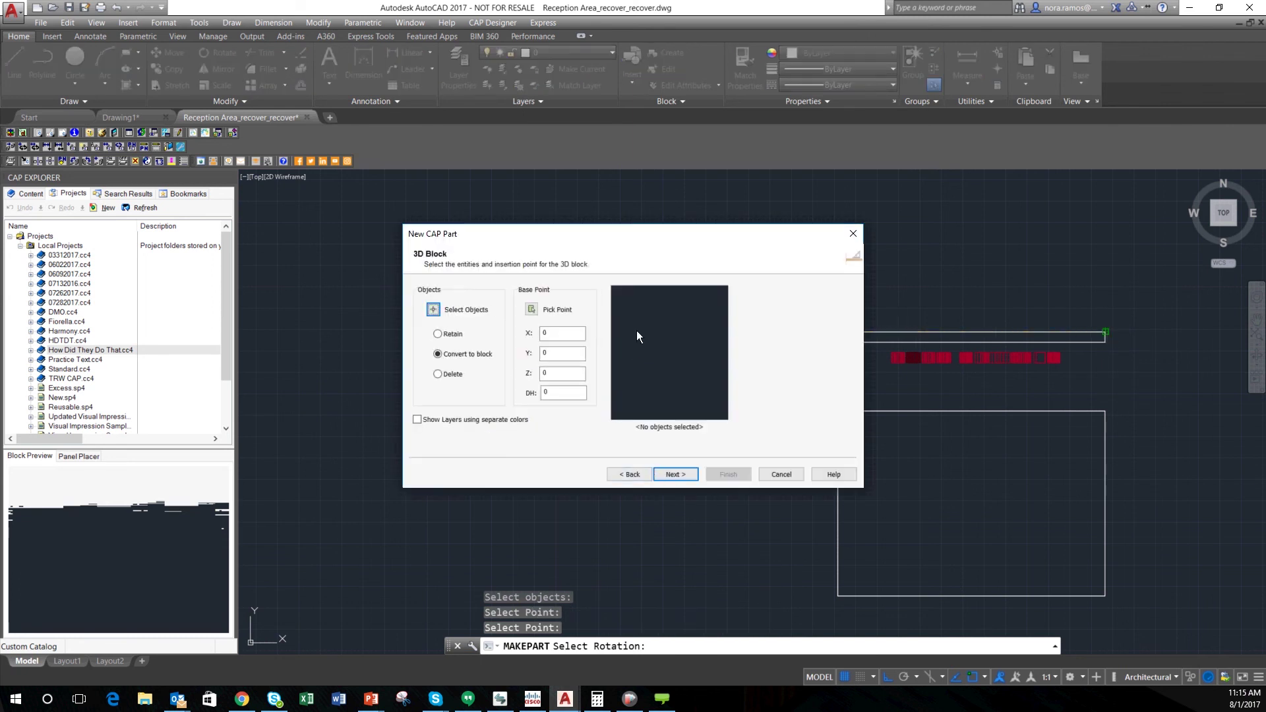
Define the 3D block from the upright panel and its lettering, with the base point at the panel's lower-left corner in plan.
left_click(432, 310)
left_click(797, 301)
left_click(1185, 384)
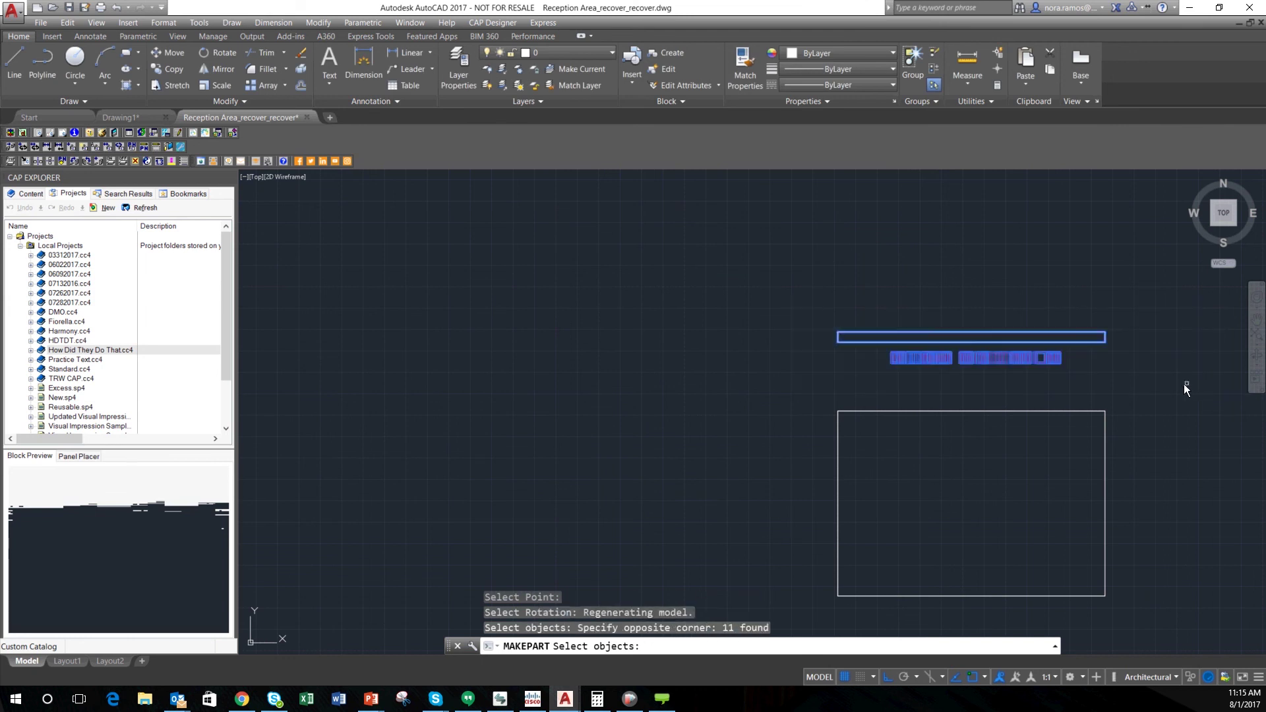
key("Return")
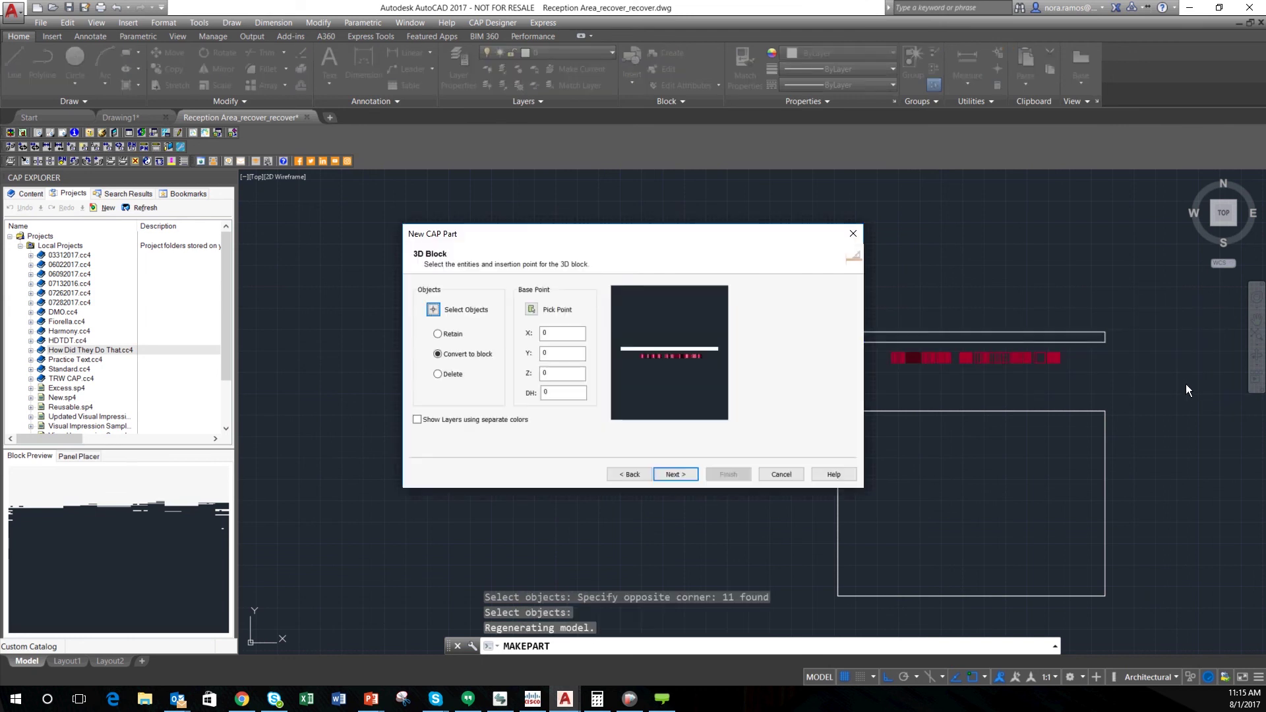
left_click(531, 309)
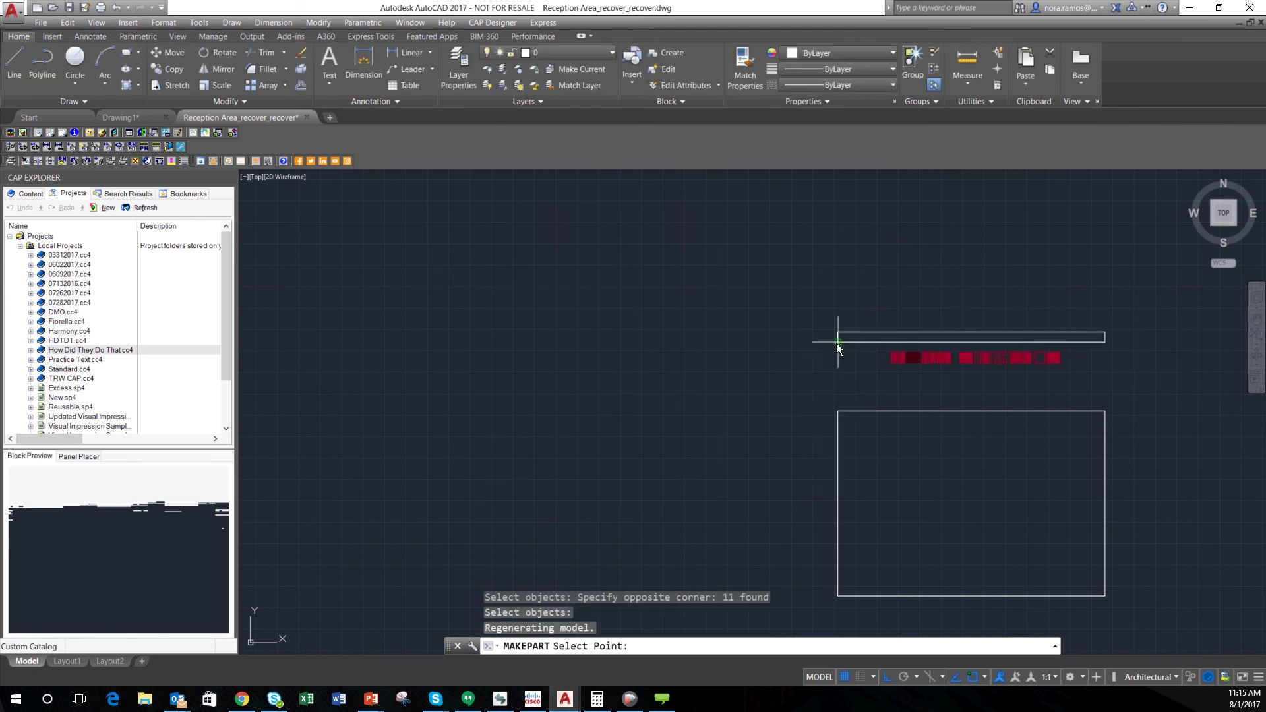
left_click(836, 342)
left_click(677, 472)
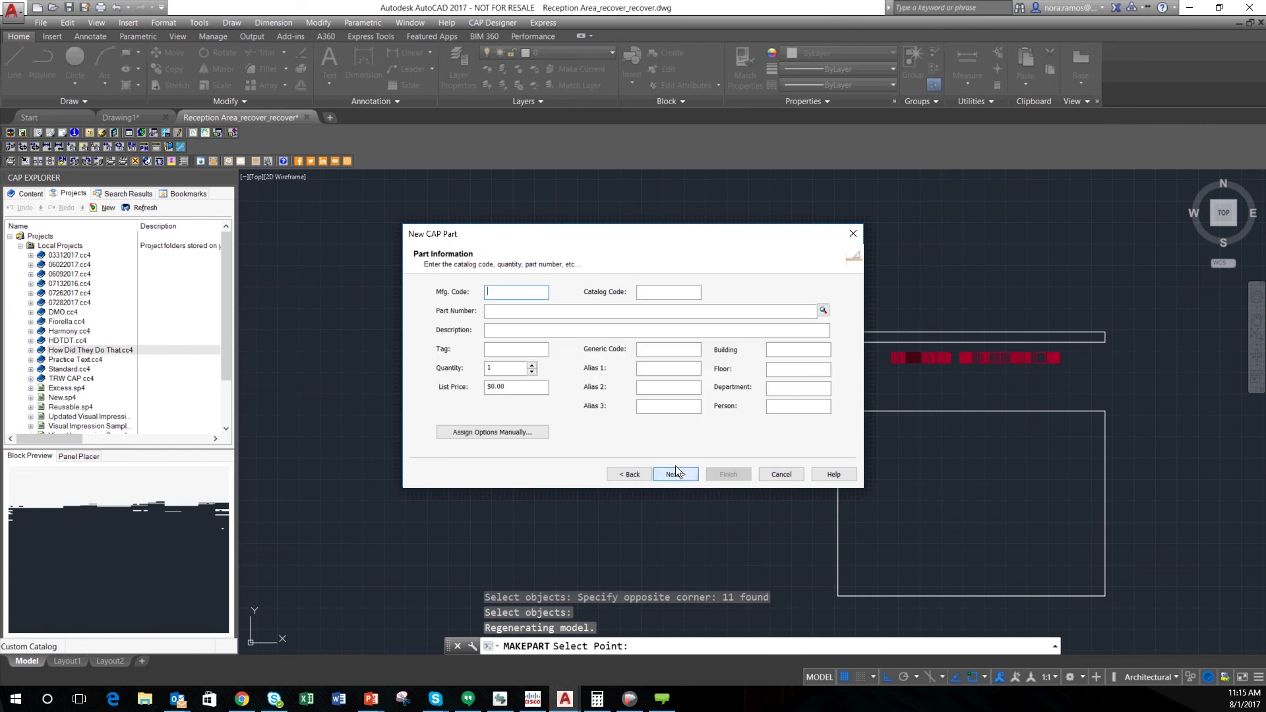
Fill in the part information with manufacturer and catalog codes NOR, part number 123456, description LOGO WAL and tag LOGOWAL.
type("NOR")
key("Tab")
type("NOR")
key("Tab")
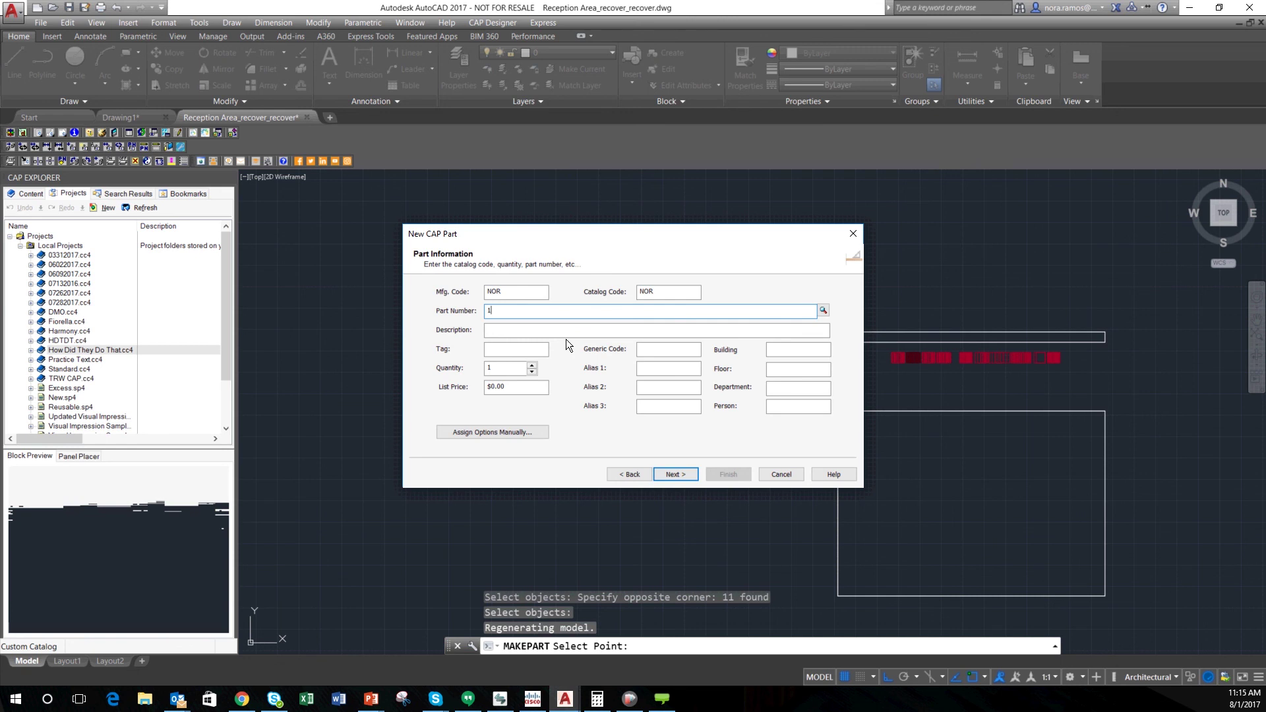
type("123456")
left_click(623, 327)
type("LOGO WAL")
key("Tab")
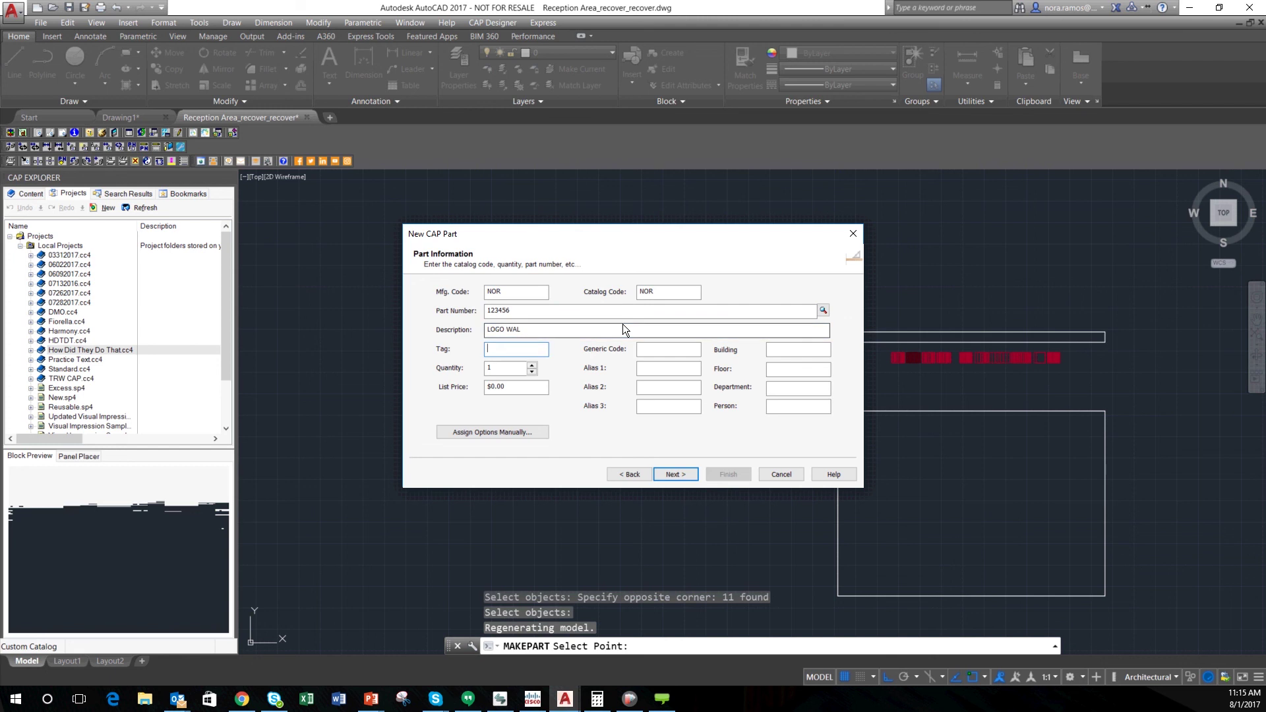
type("LOGOWAL")
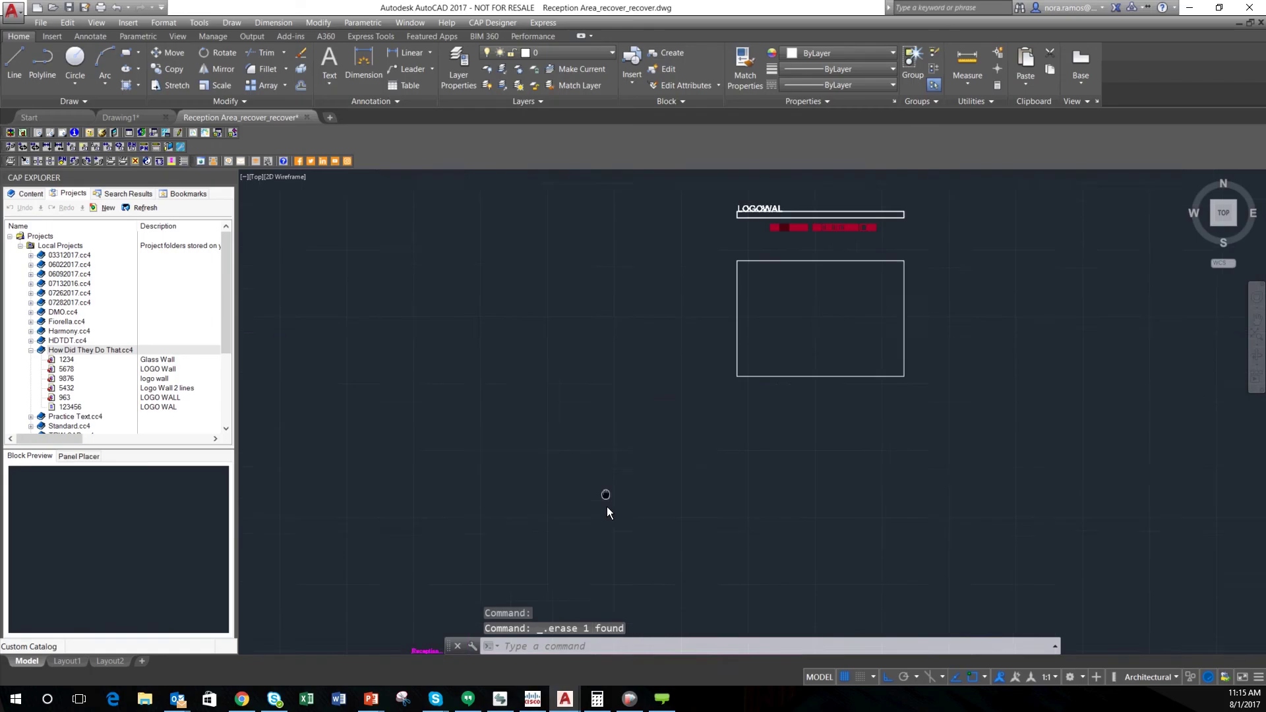
Insert part 123456 from How Did They Do That.cc4 into the floor plan, between the reception desk and the workstations, with object snap off.
middle_click_drag(606, 512, 609, 530)
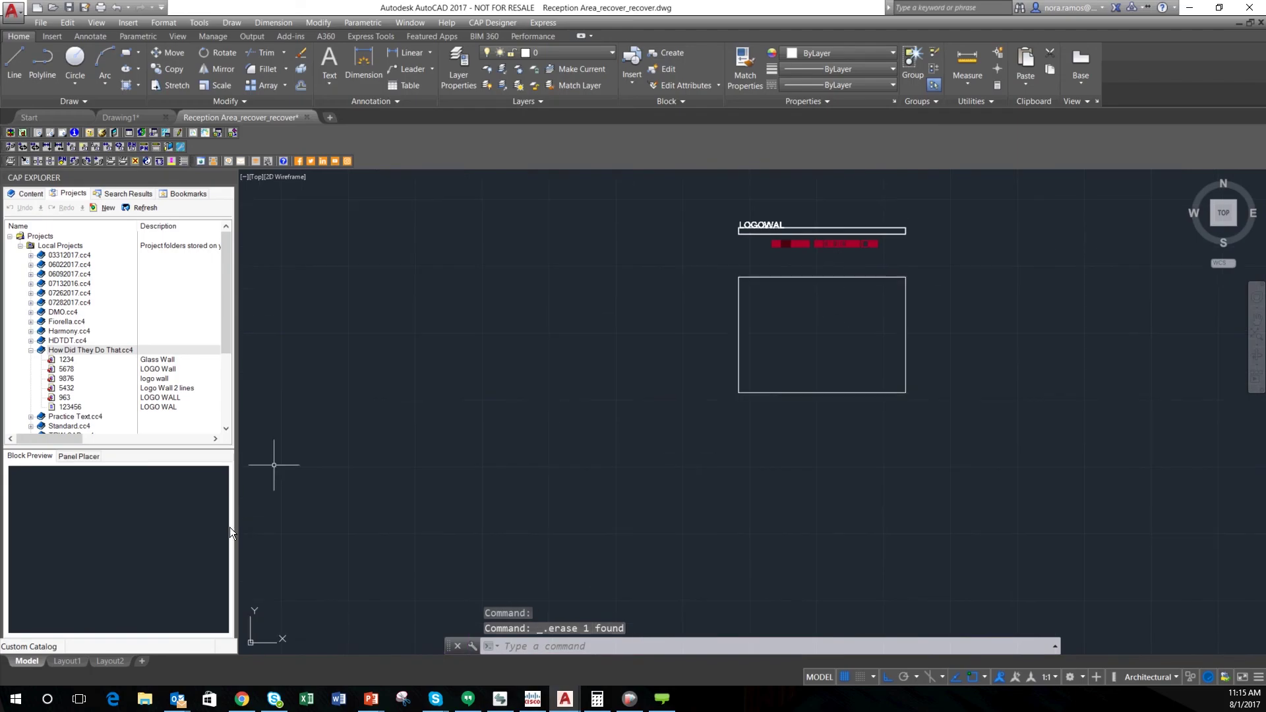
left_click(29, 352)
left_click(29, 352)
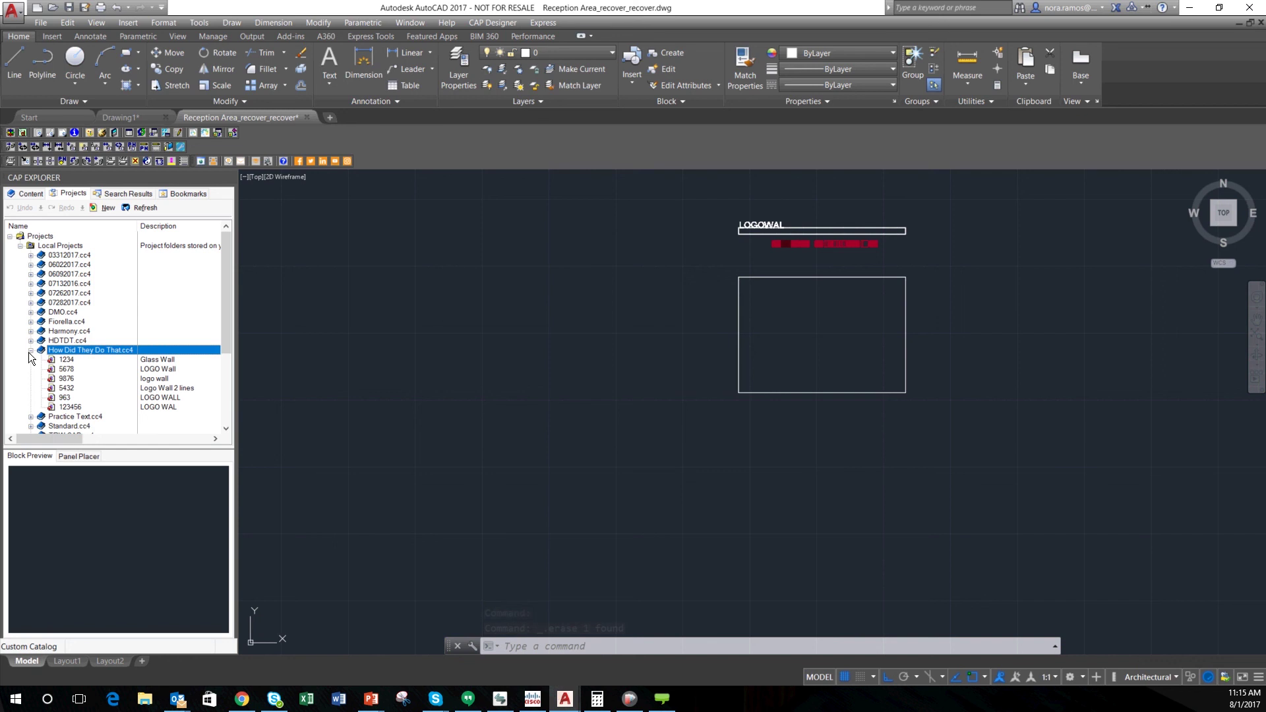
scroll(64, 355, "down", 1)
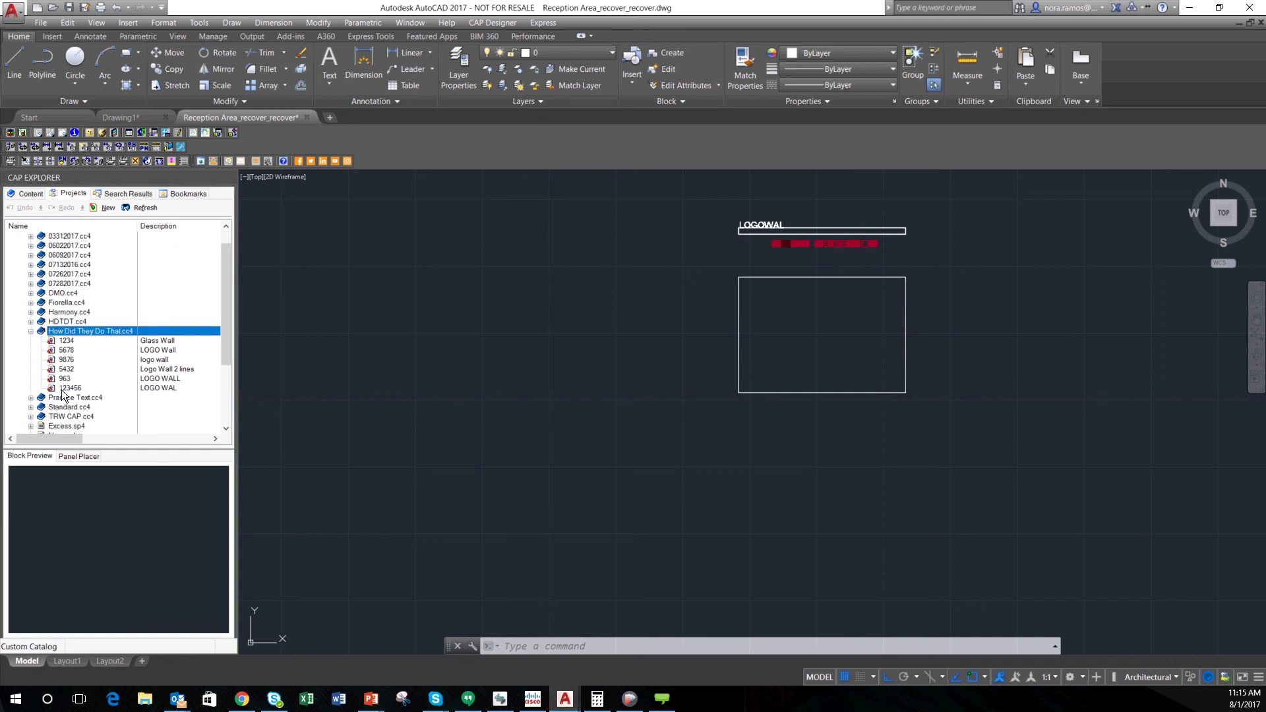
scroll(215, 382, "down", 1)
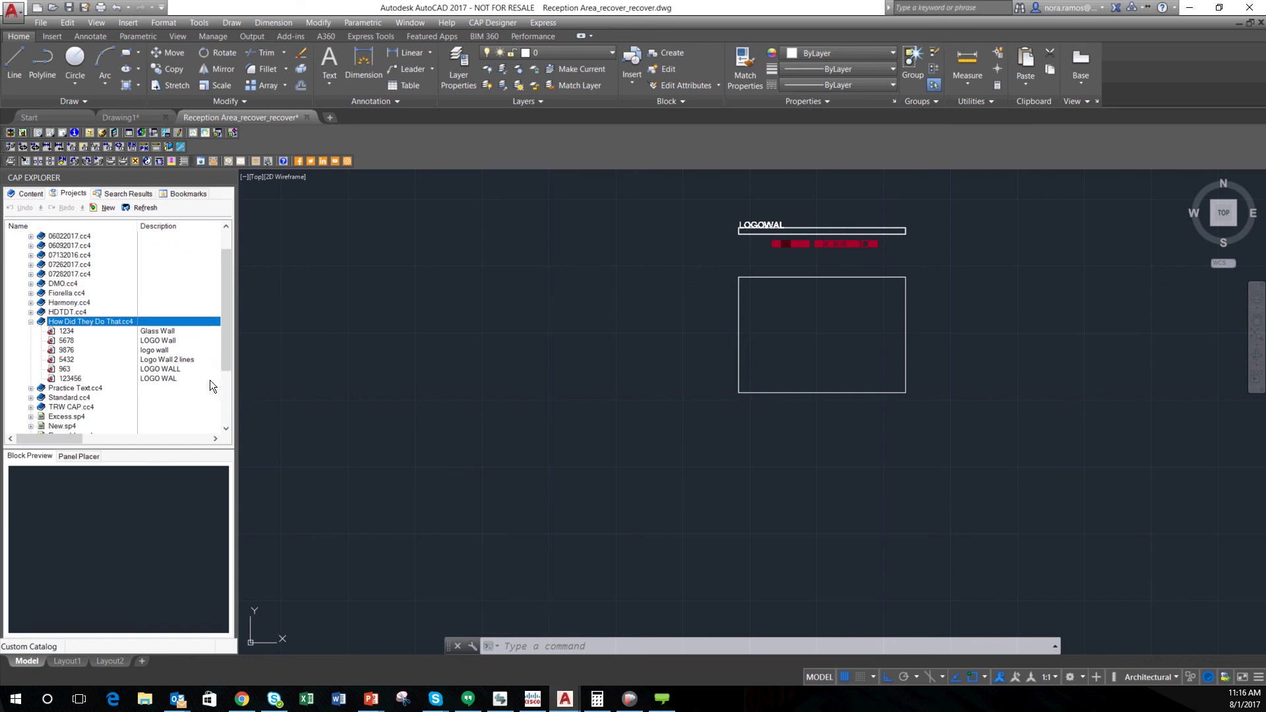
scroll(210, 380, "down", 1)
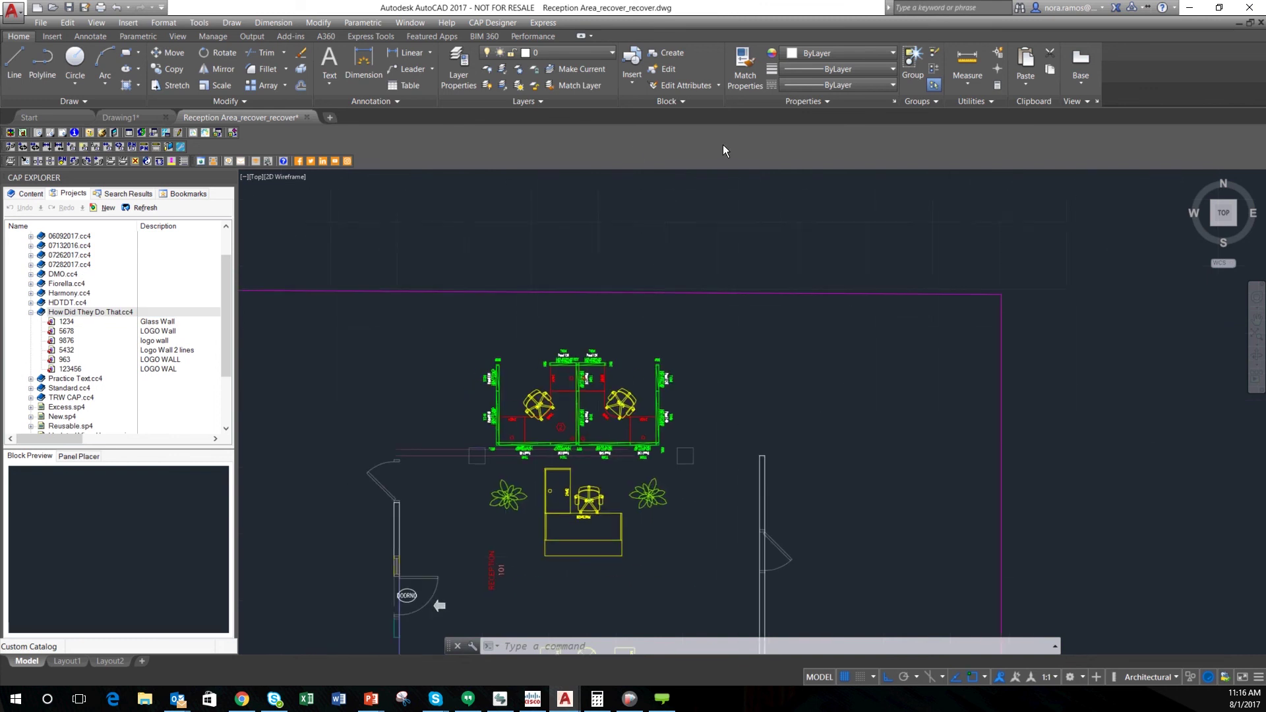
scroll(698, 488, "down", 5)
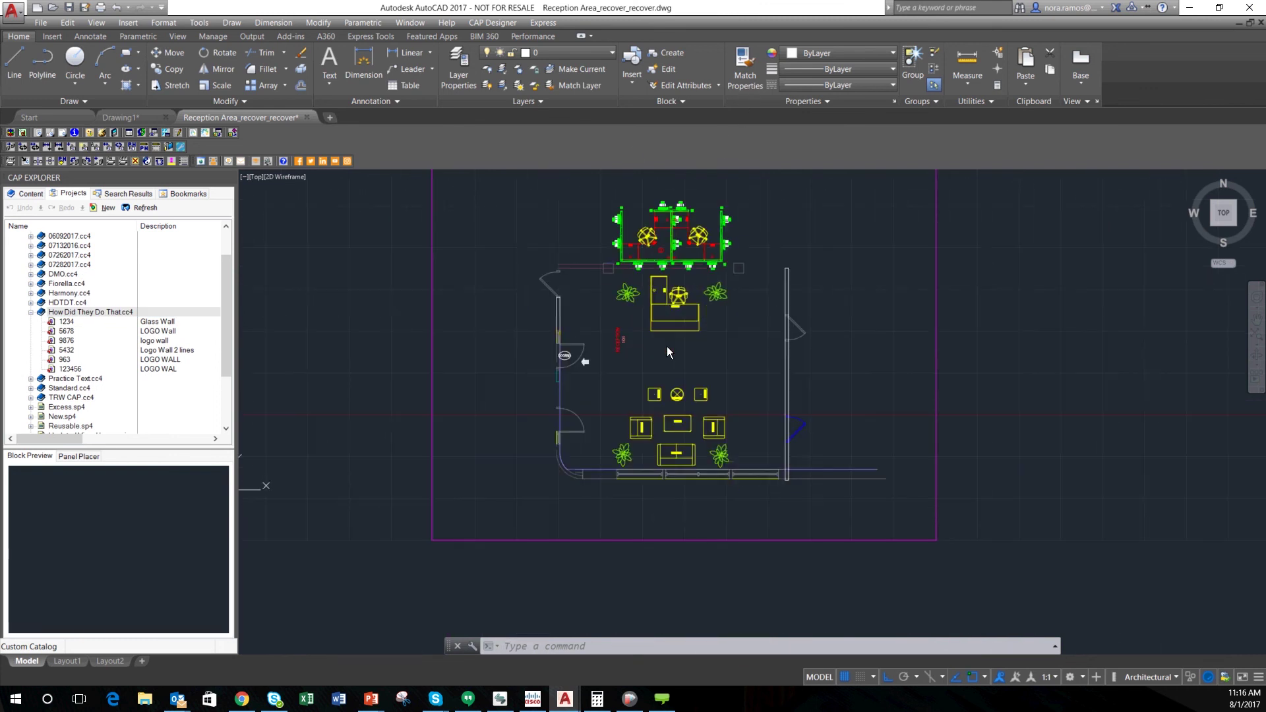
middle_click_drag(666, 346, 616, 408)
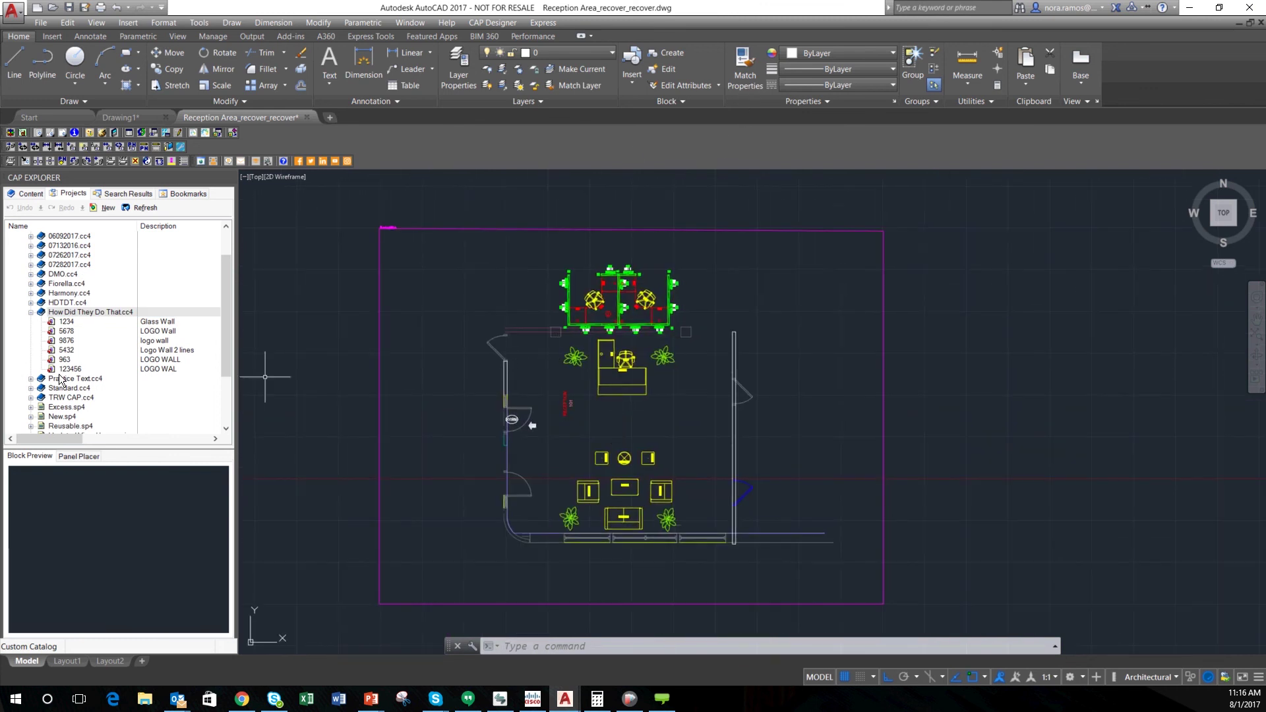
left_click_drag(69, 369, 575, 373)
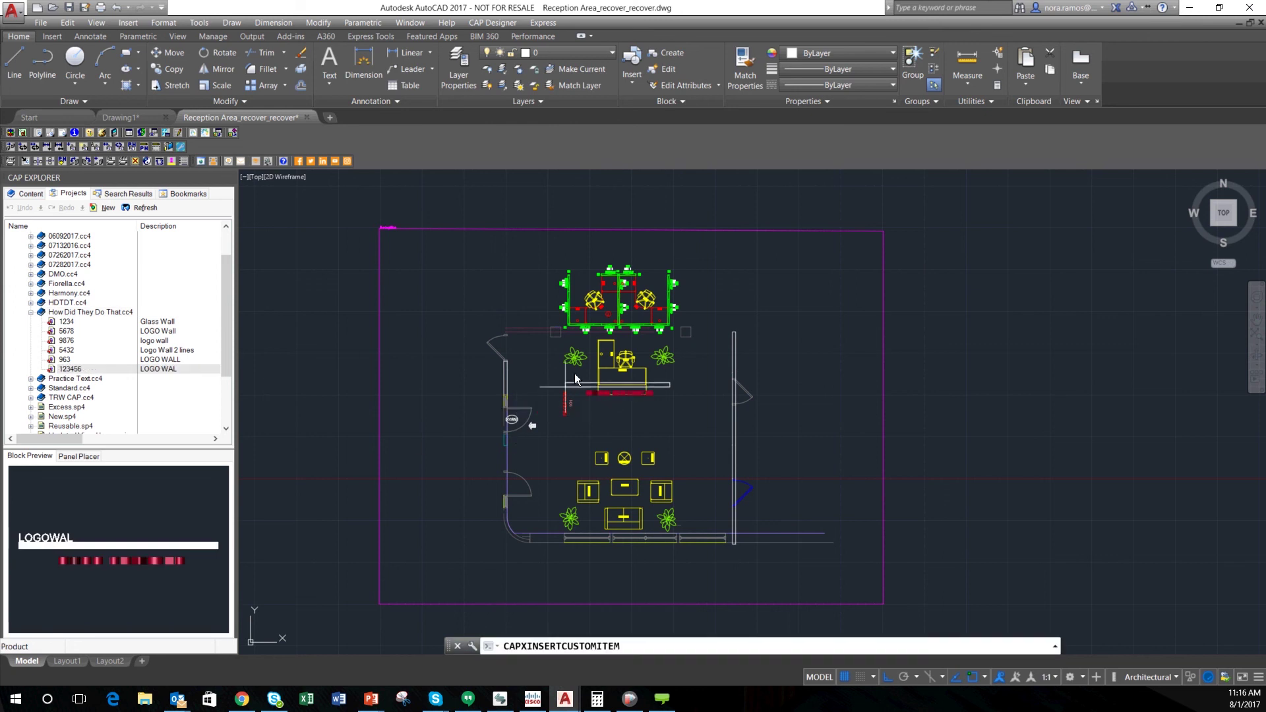
left_click(956, 677)
left_click(669, 338)
scroll(602, 339, "up", 4)
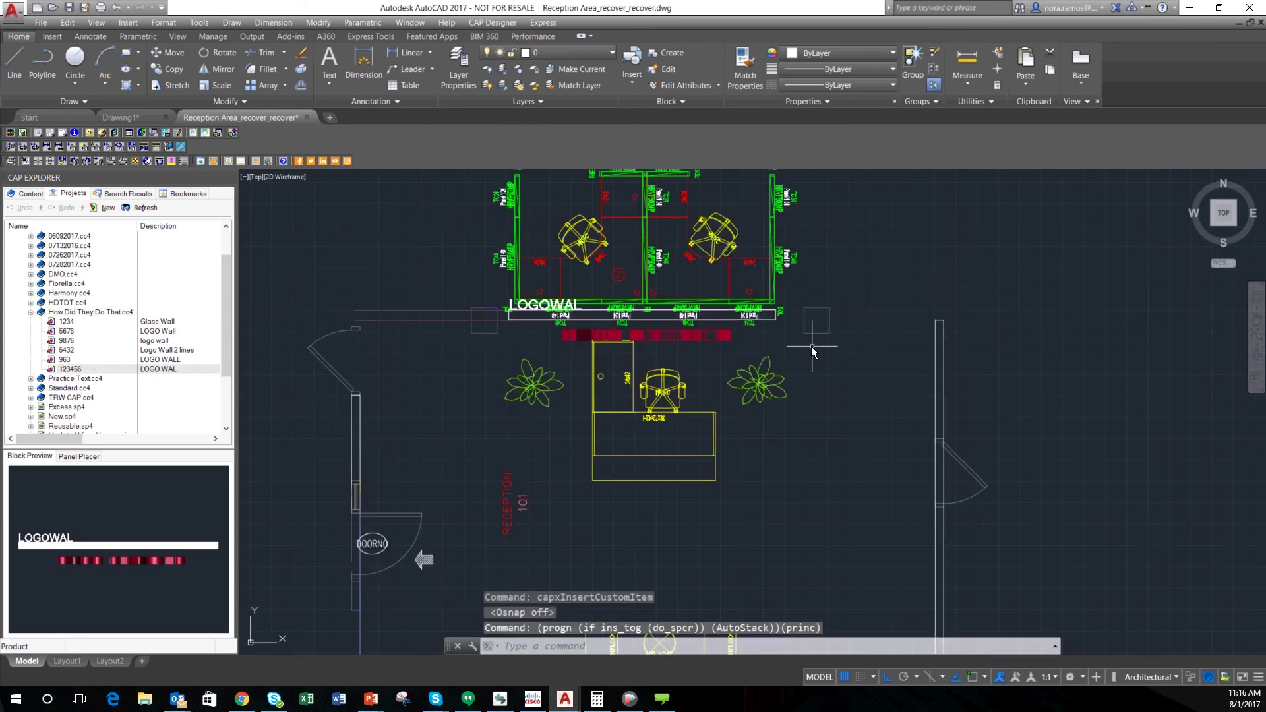
scroll(811, 346, "down", 2)
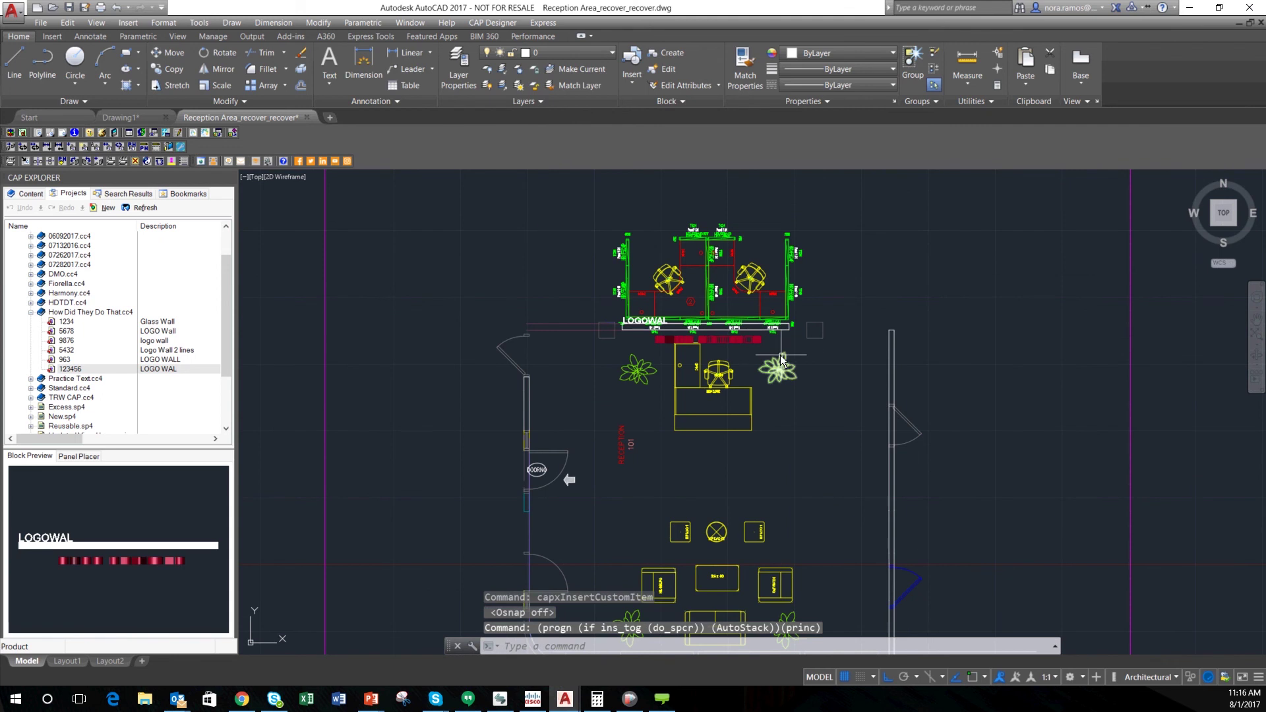
Open the Reception scene in Visual Impression and show the advanced material layers of the LOGO WAL (123456) item.
mouse_move(782, 359)
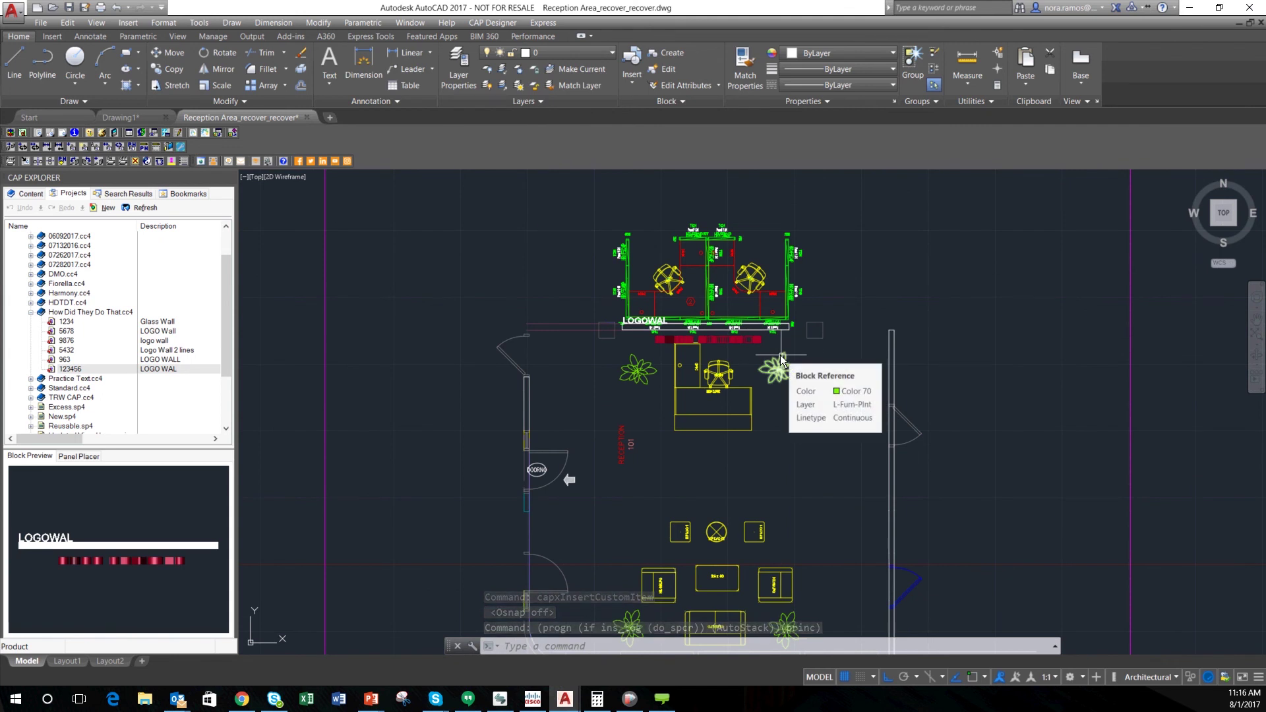
left_click(208, 134)
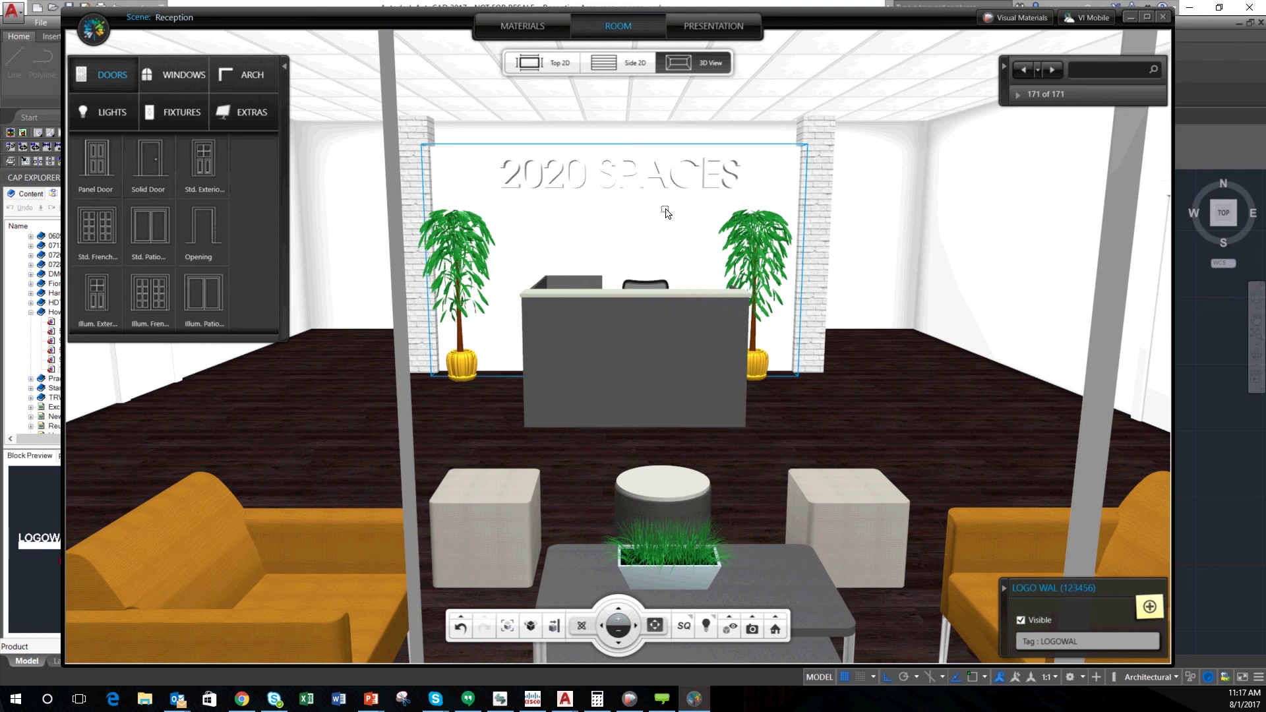
left_click(511, 29)
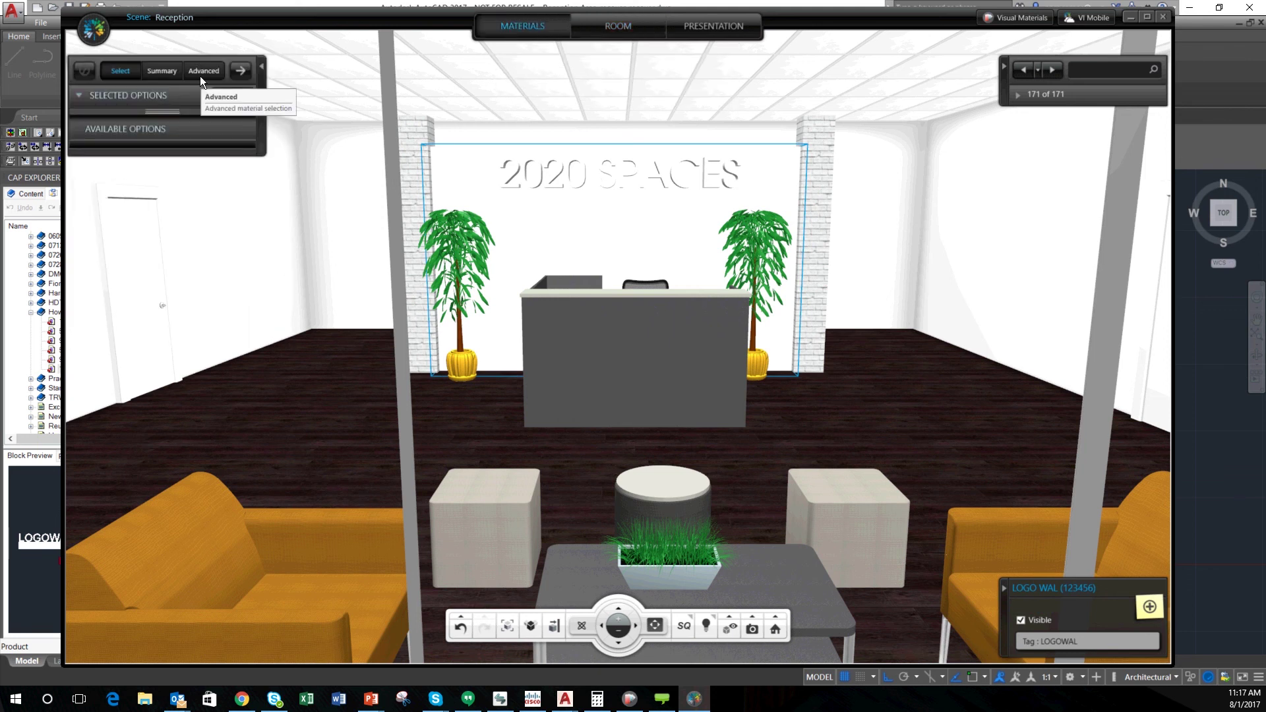
left_click(200, 75)
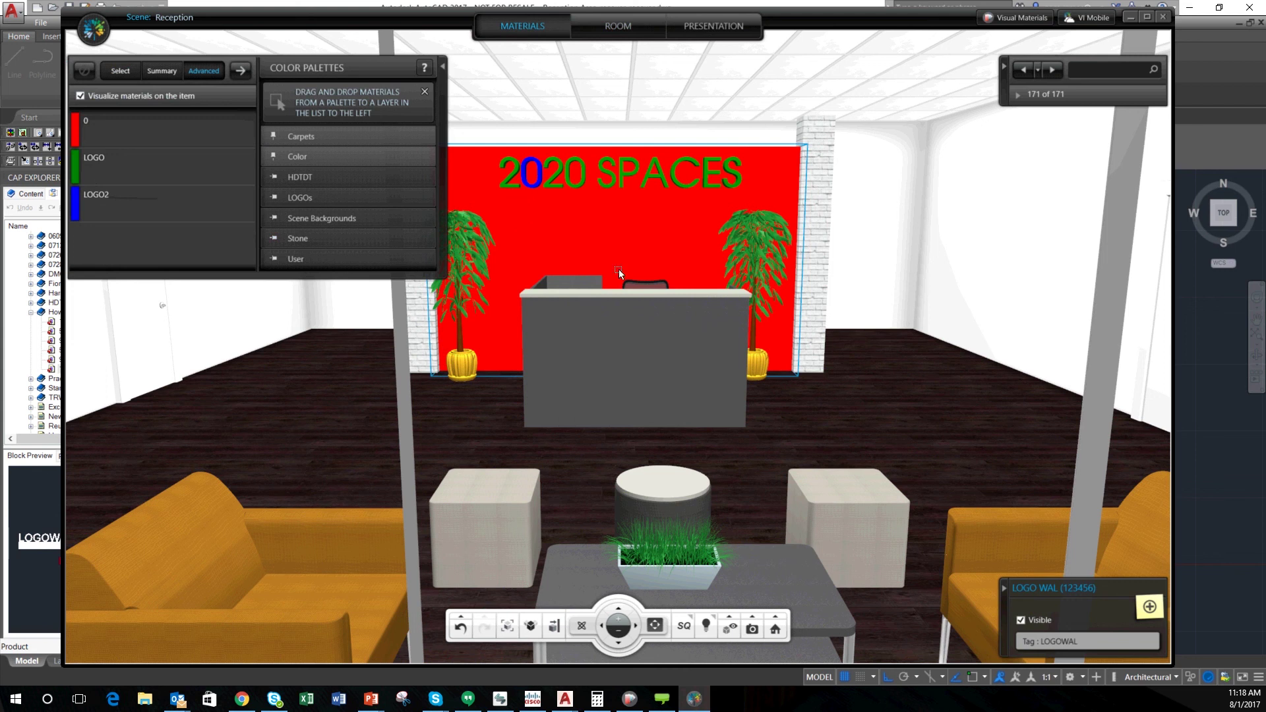
Assign the second Clear Glass sample from the generic Glass visual materials to layer 0 of the logo wall.
left_click(1016, 17)
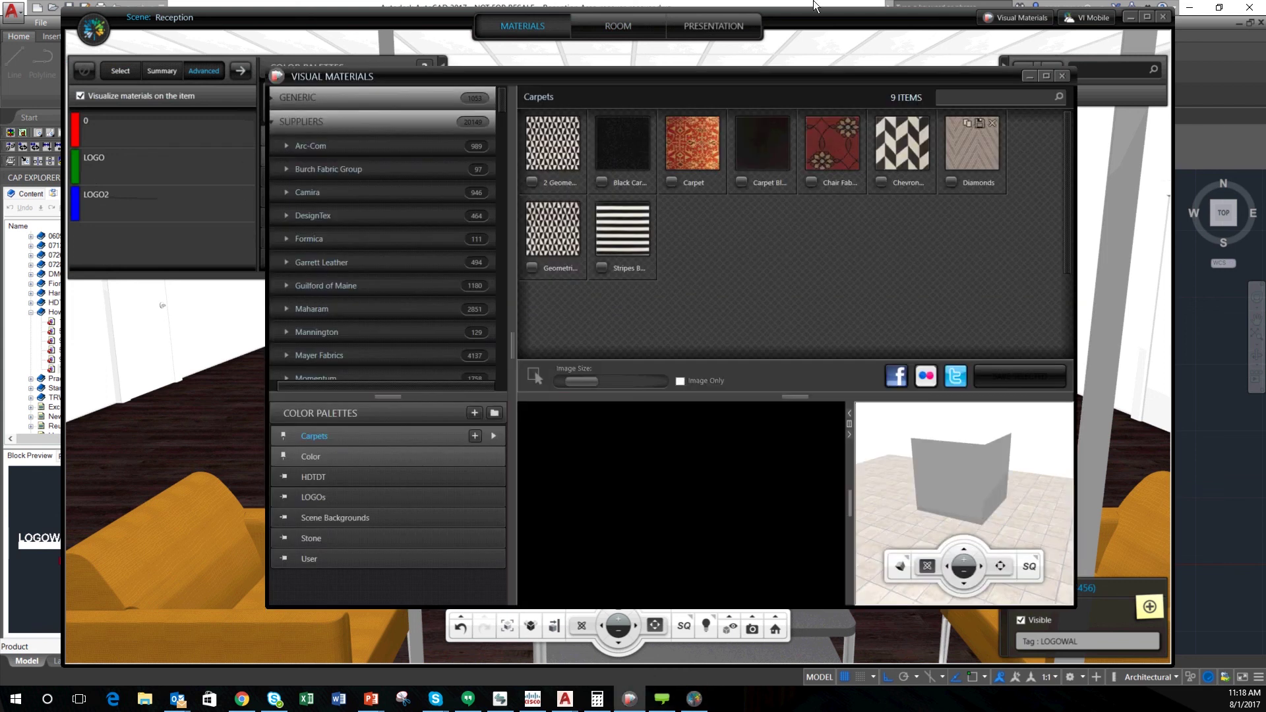
left_click(272, 97)
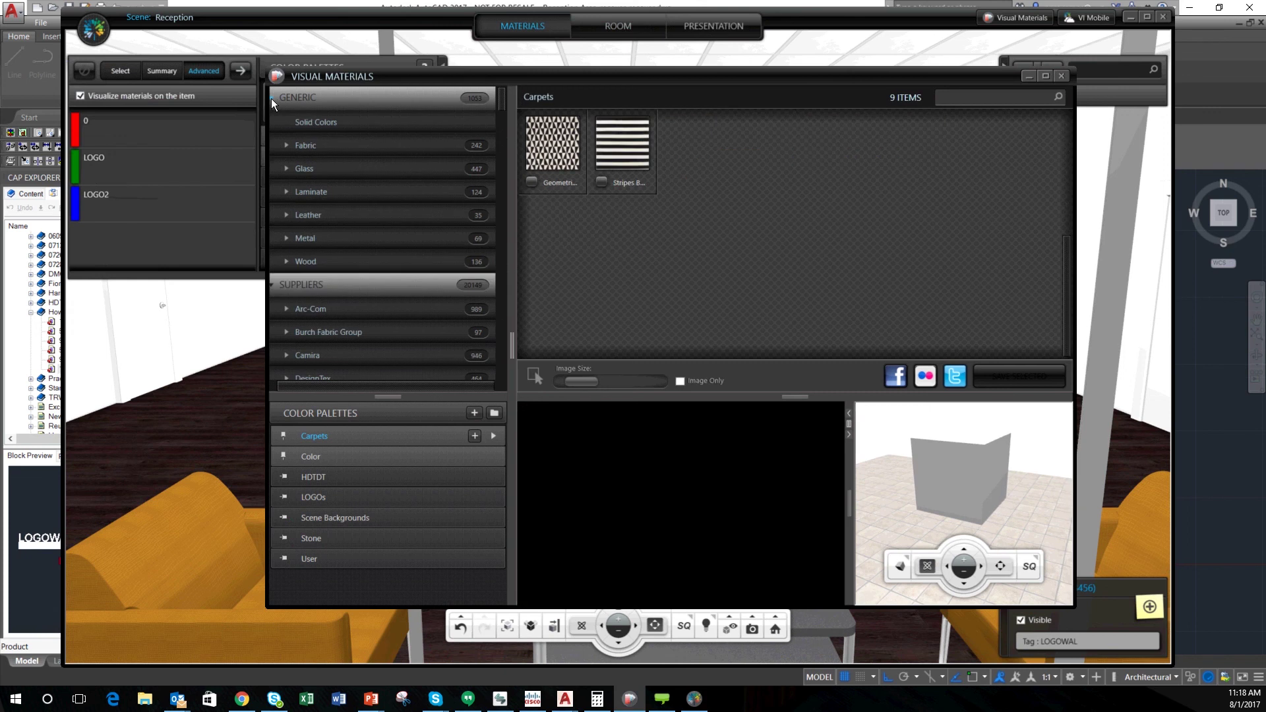
left_click(300, 162)
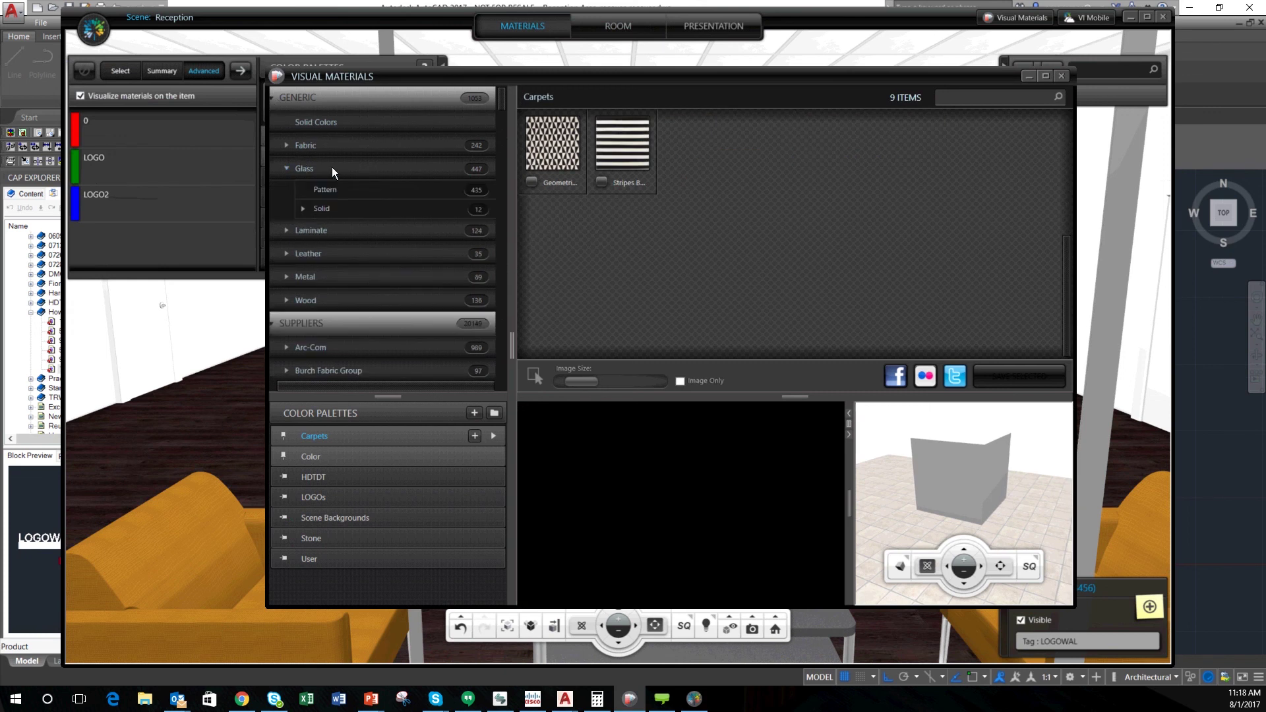
left_click(325, 189)
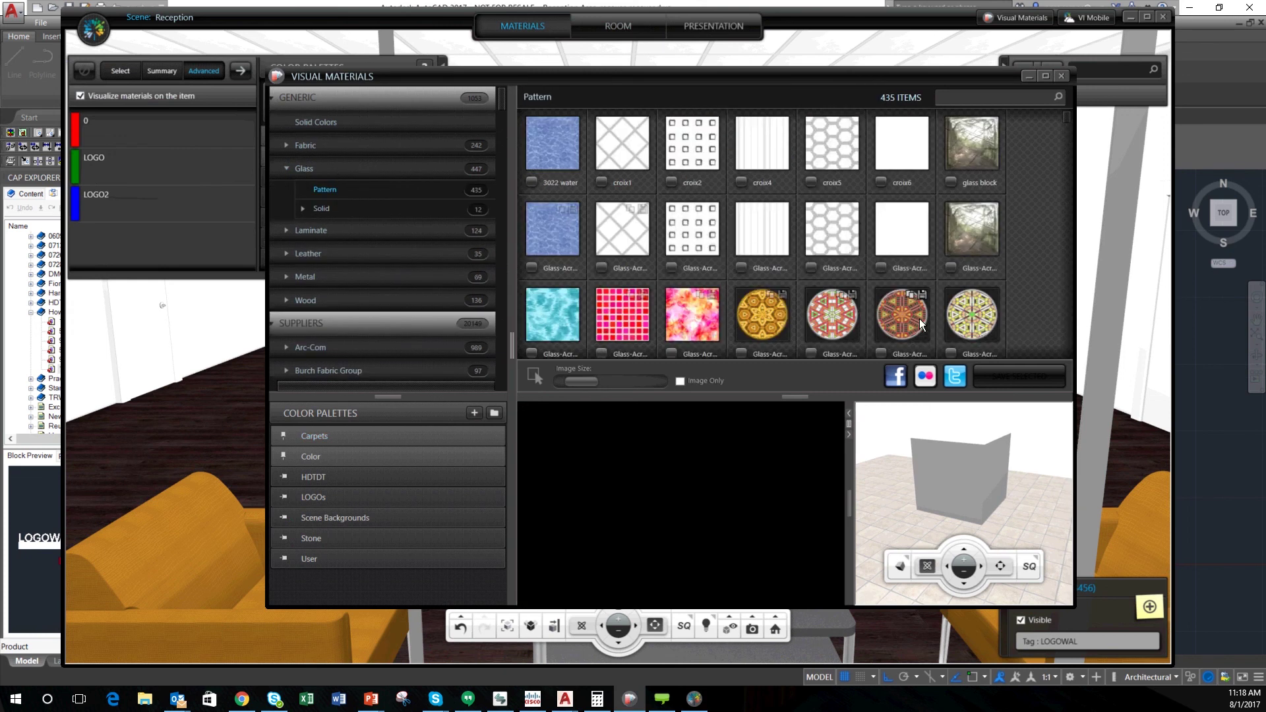
left_click(305, 169)
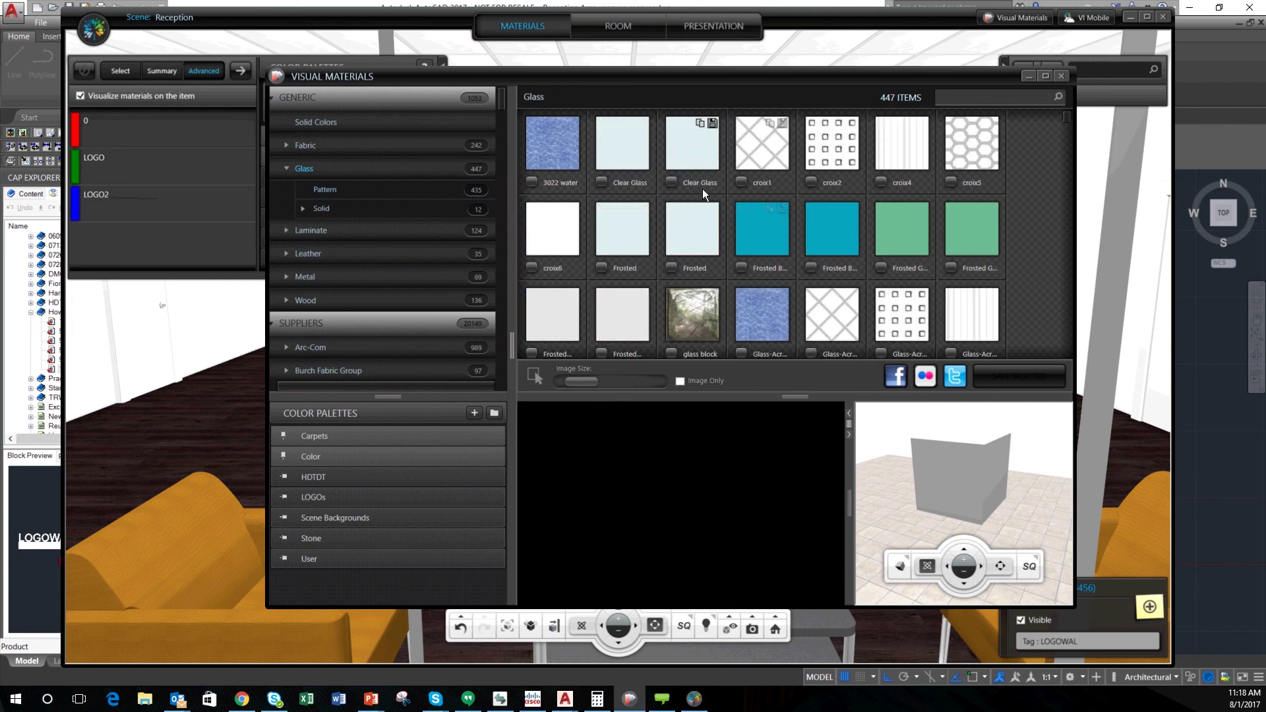
left_click(684, 157)
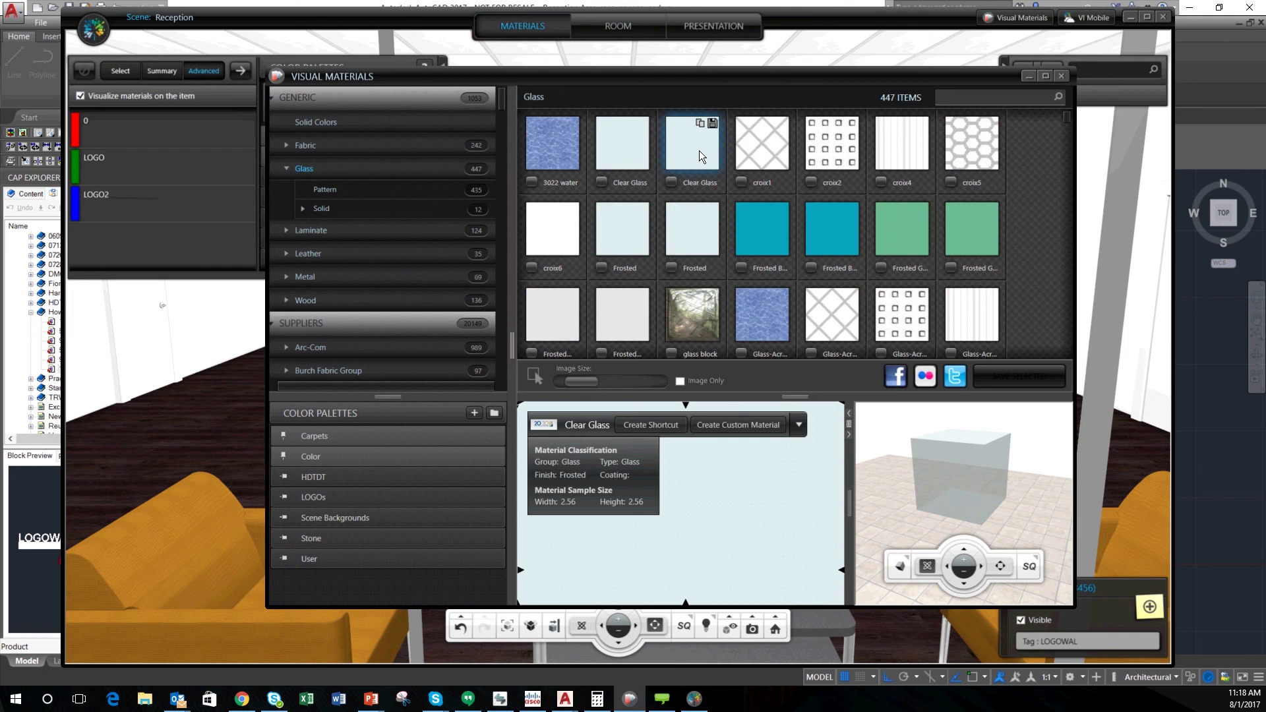
left_click_drag(699, 150, 185, 131)
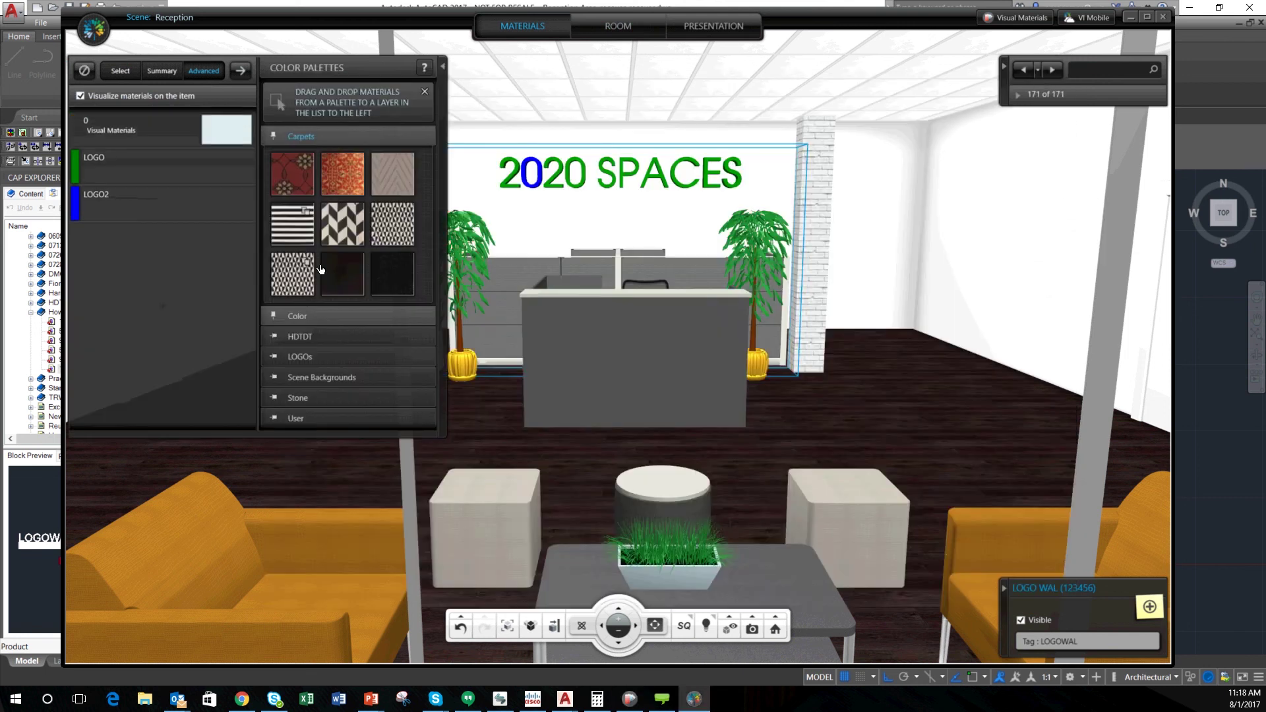
Apply orange FFFF8C00 from the Color palette to the LOGO layer and light gray to the LOGO2 layer.
left_click(308, 135)
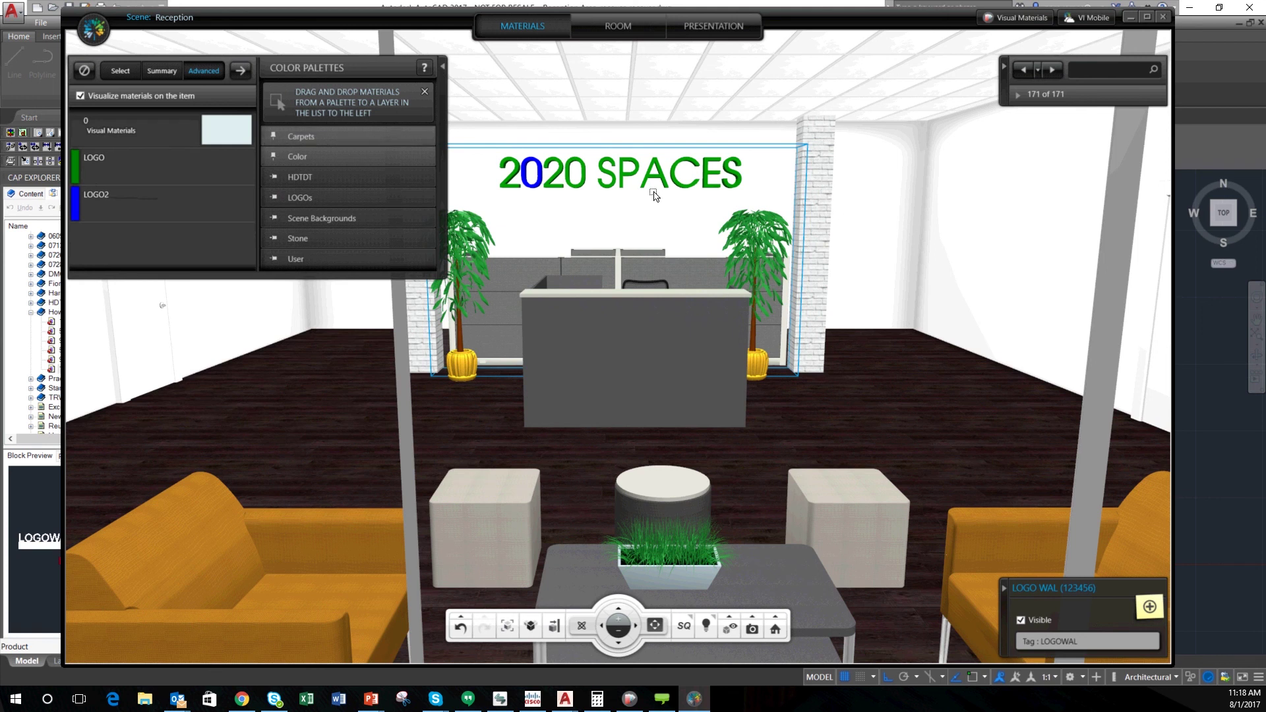
left_click(297, 156)
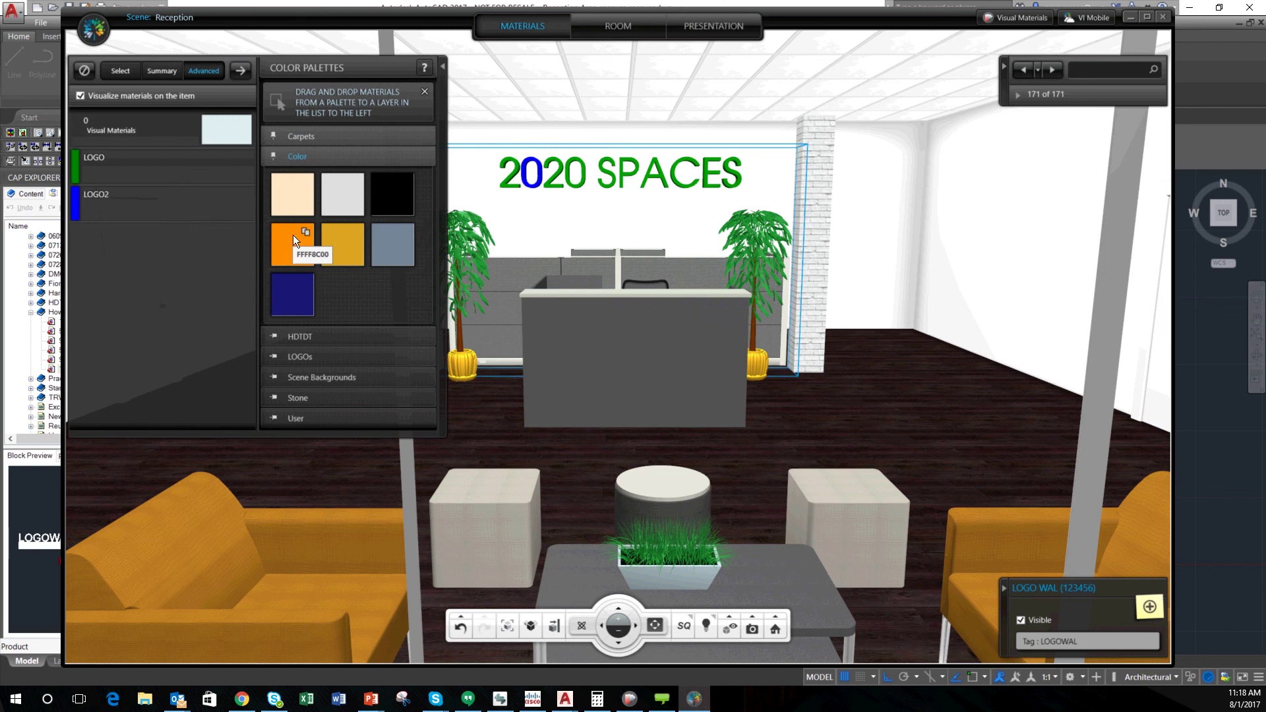
left_click_drag(292, 234, 186, 172)
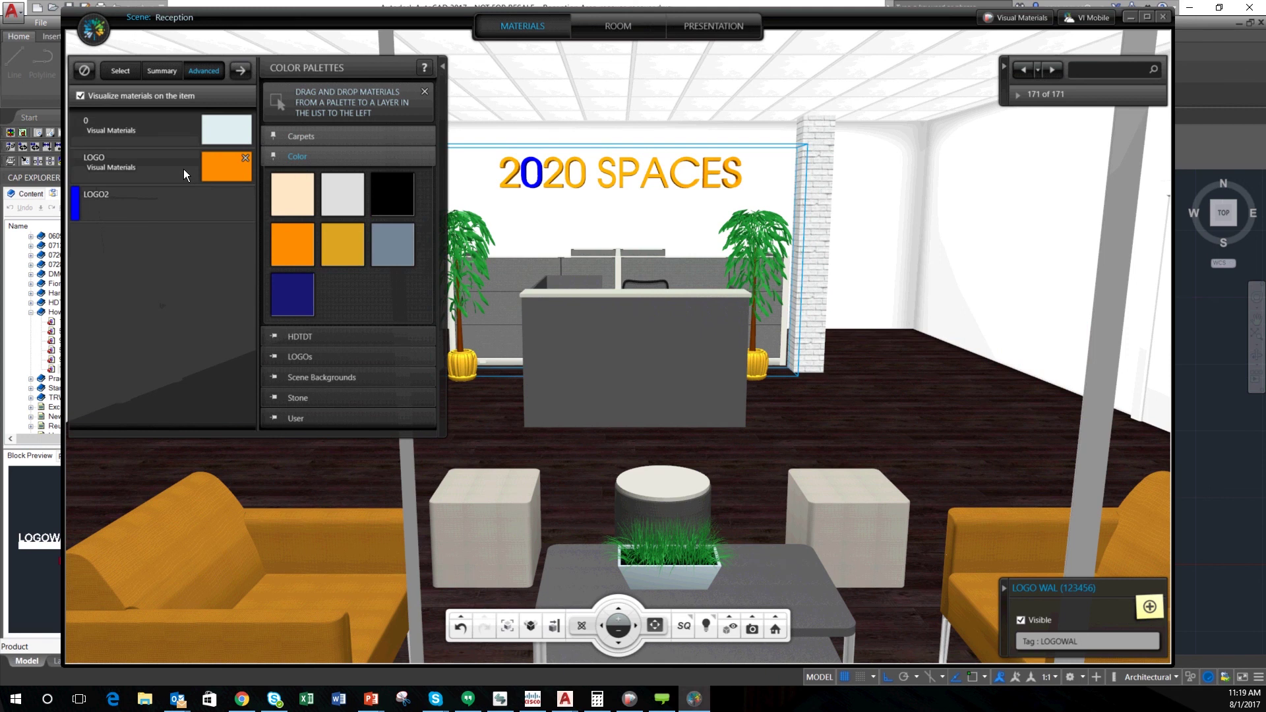
left_click_drag(339, 206, 180, 184)
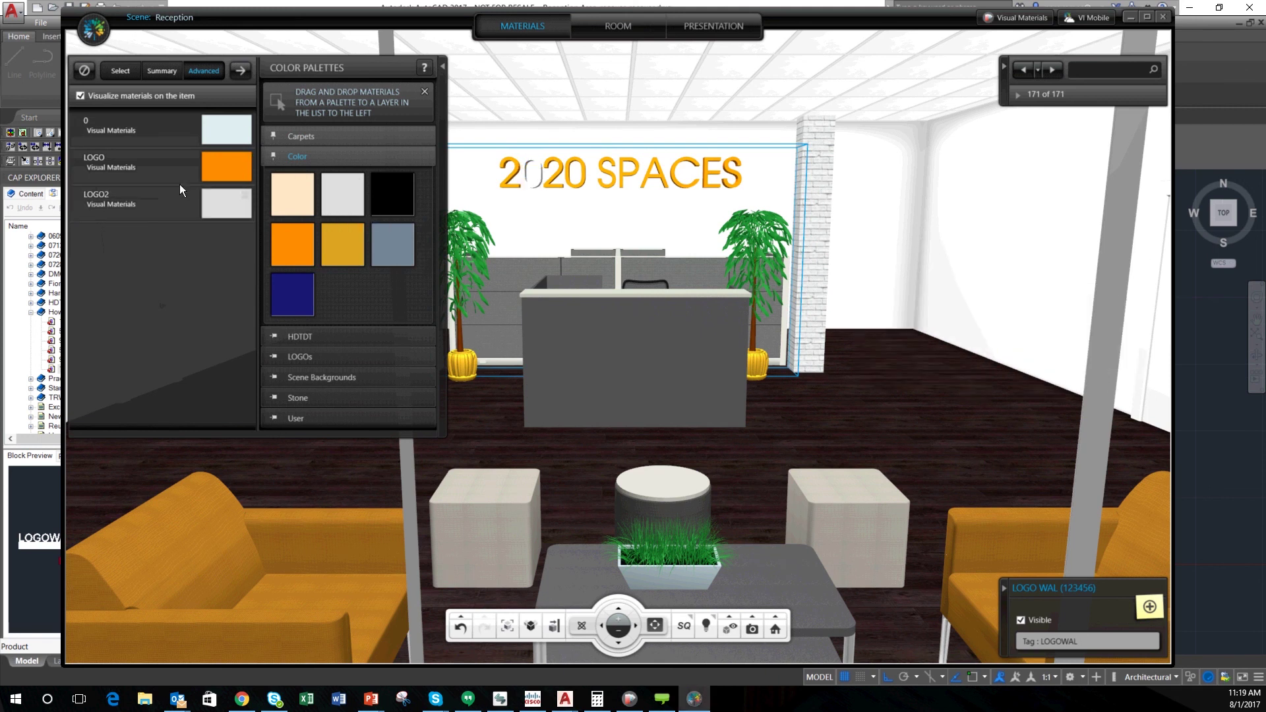
left_click(442, 66)
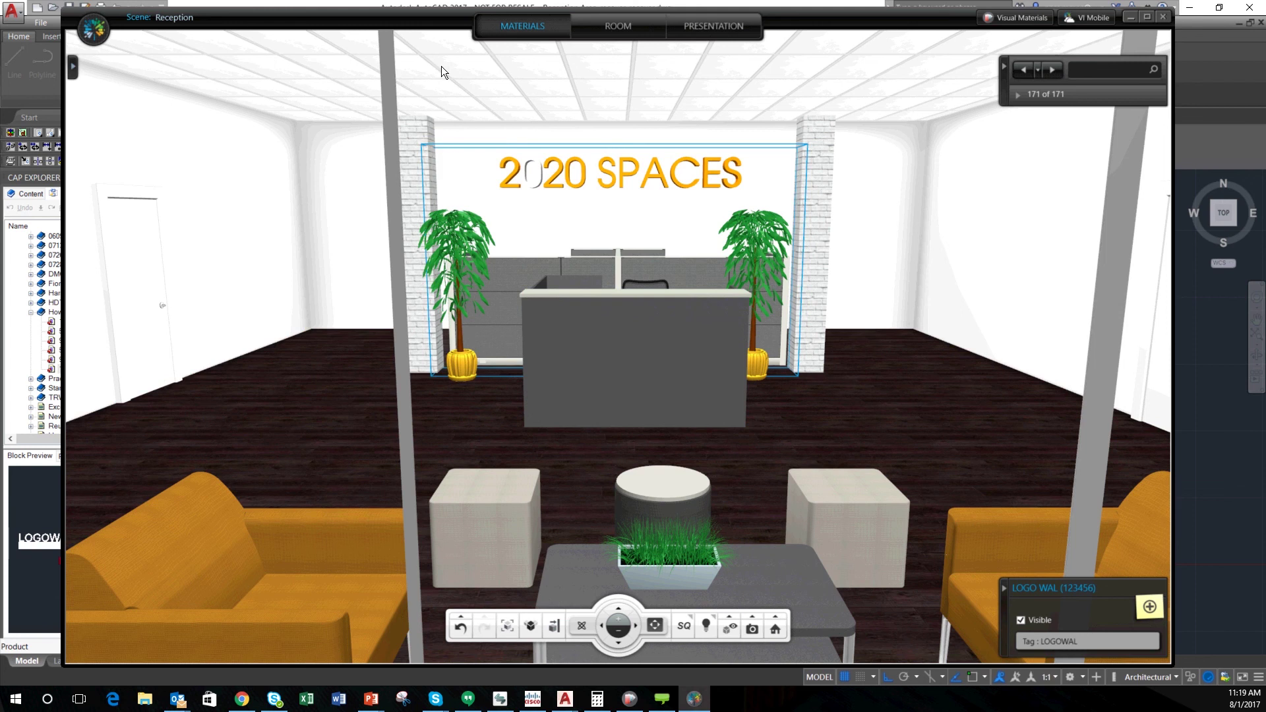
Clear the selection and set the 3D view of the reception wall to HQ rendering.
left_click(826, 209)
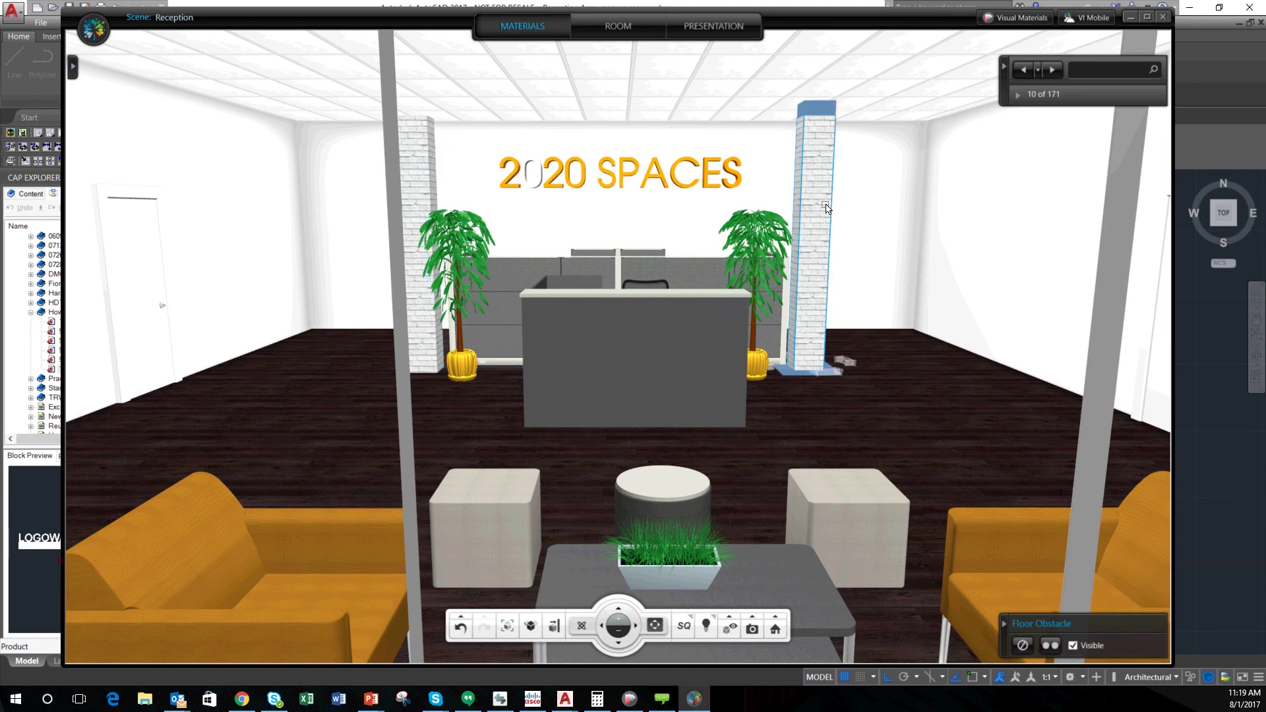
left_click(929, 372)
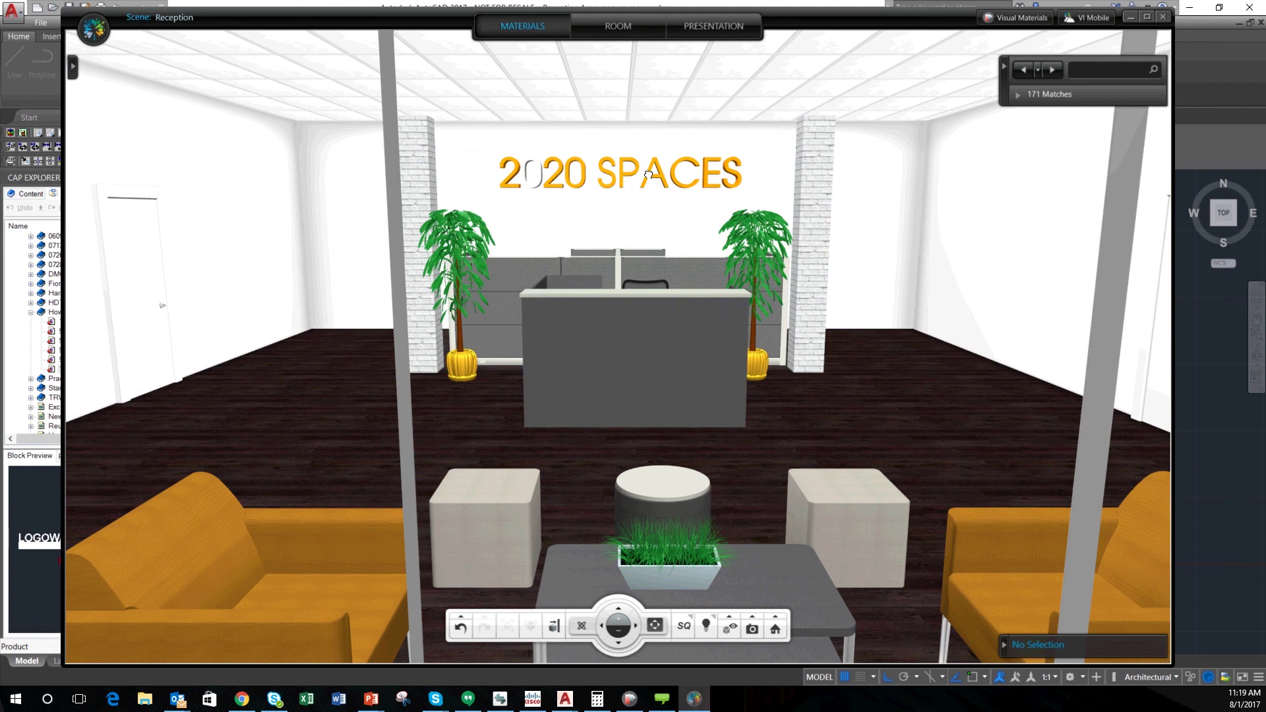
left_click_drag(648, 175, 631, 232)
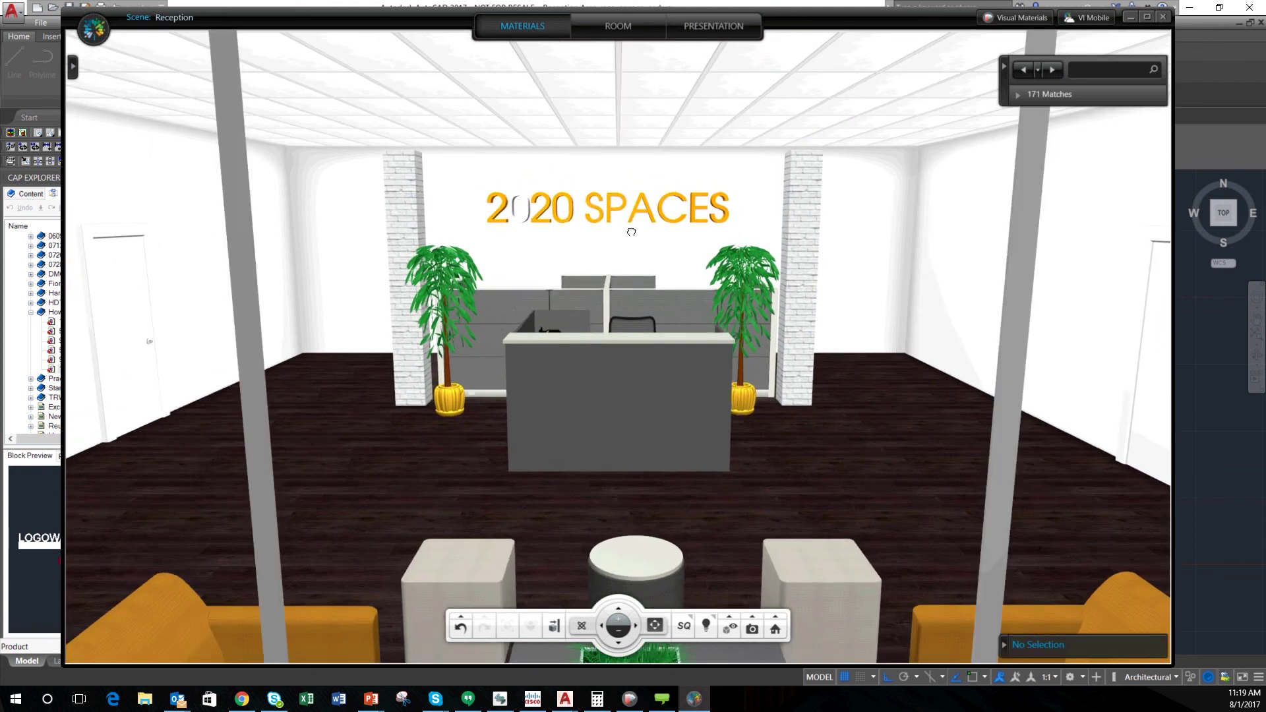
left_click(683, 625)
left_click(687, 563)
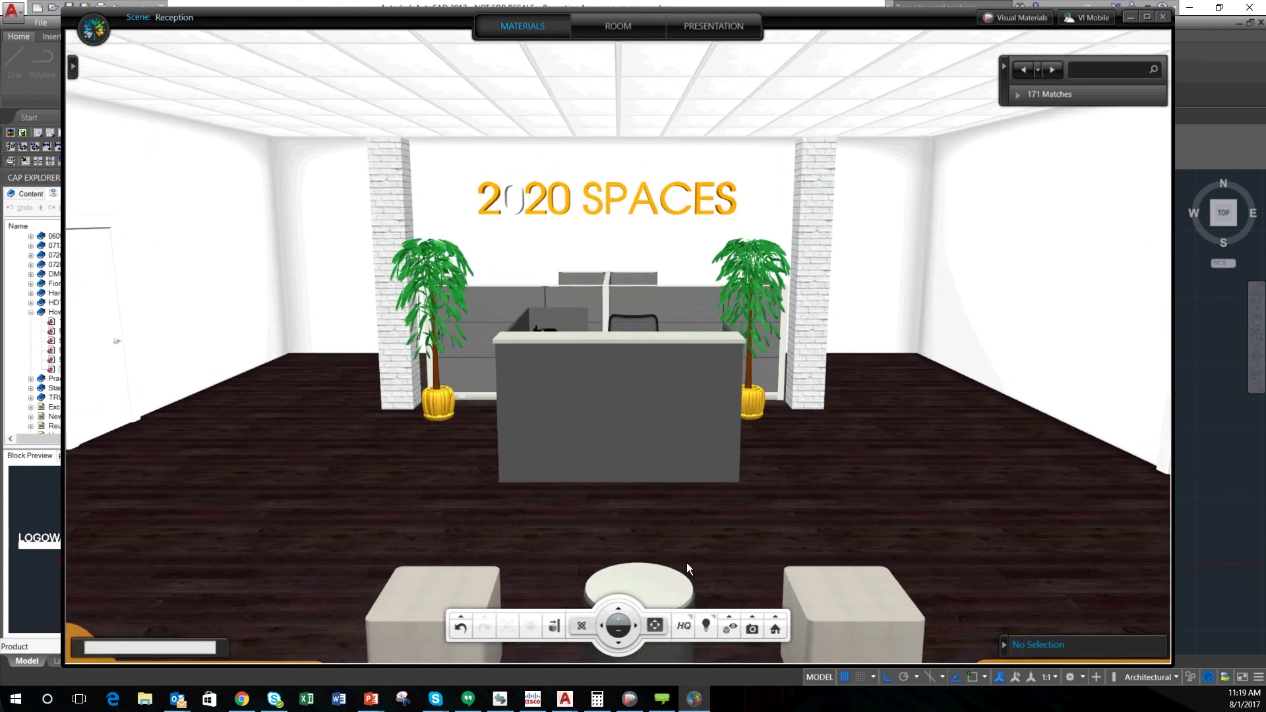